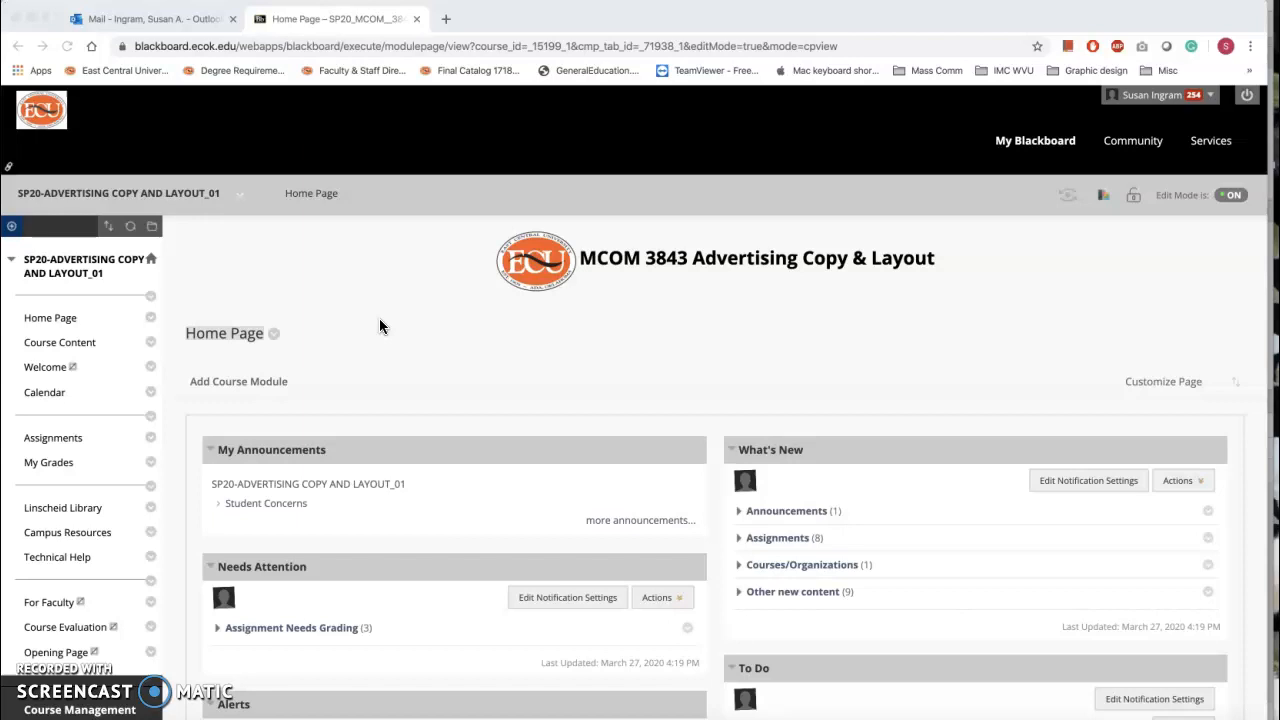
Open Course Content, enter the Assignments folder, and scroll down to the Magazine Ad instructions.
scroll(379, 325, "down", 1)
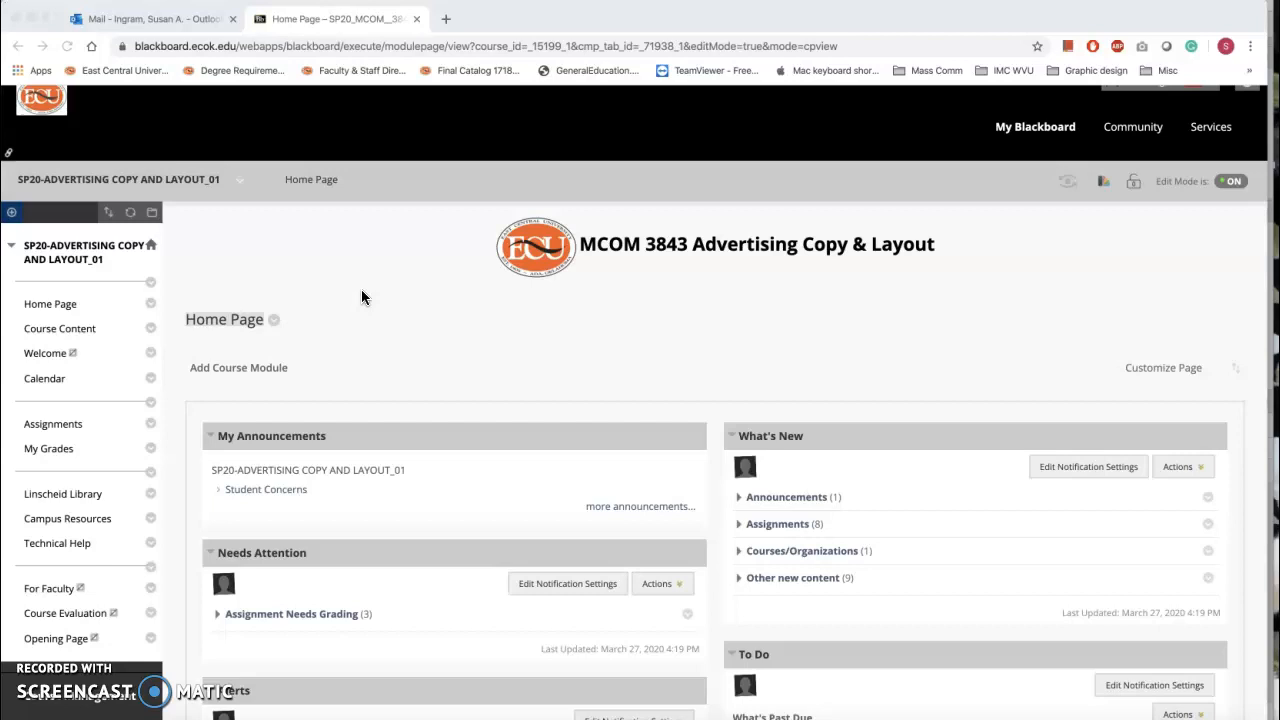
left_click(85, 332)
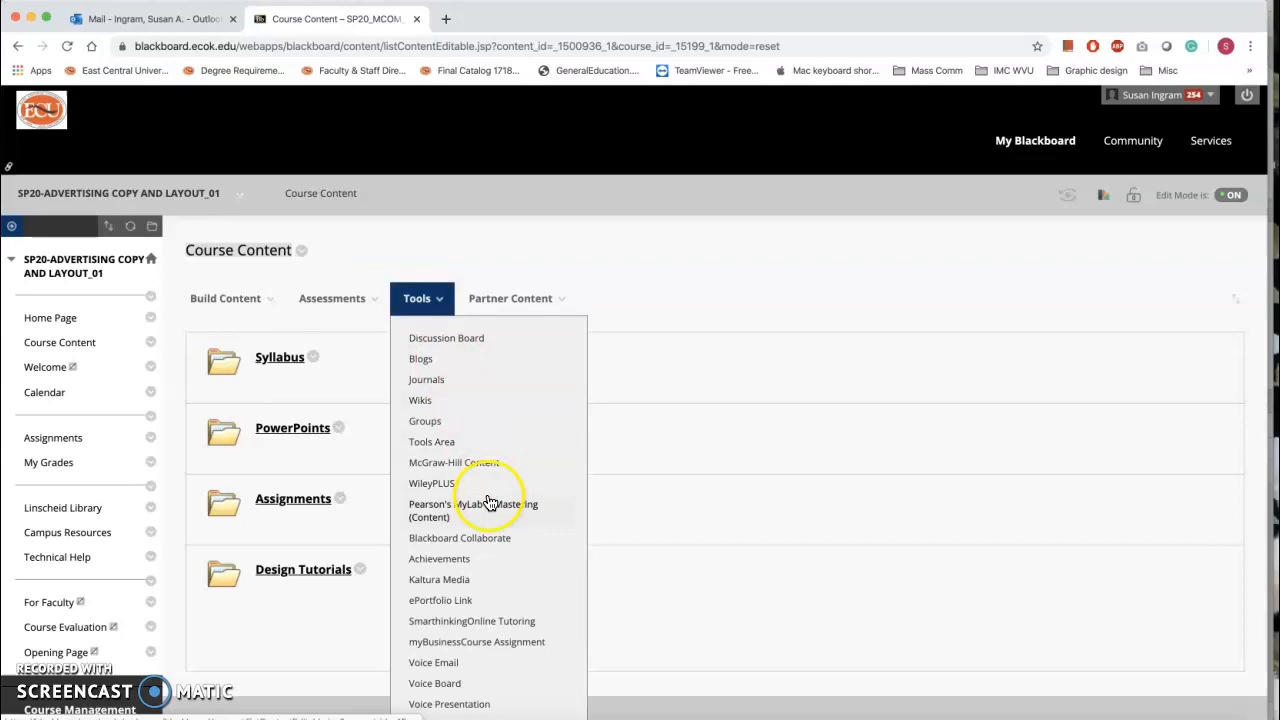
left_click(307, 503)
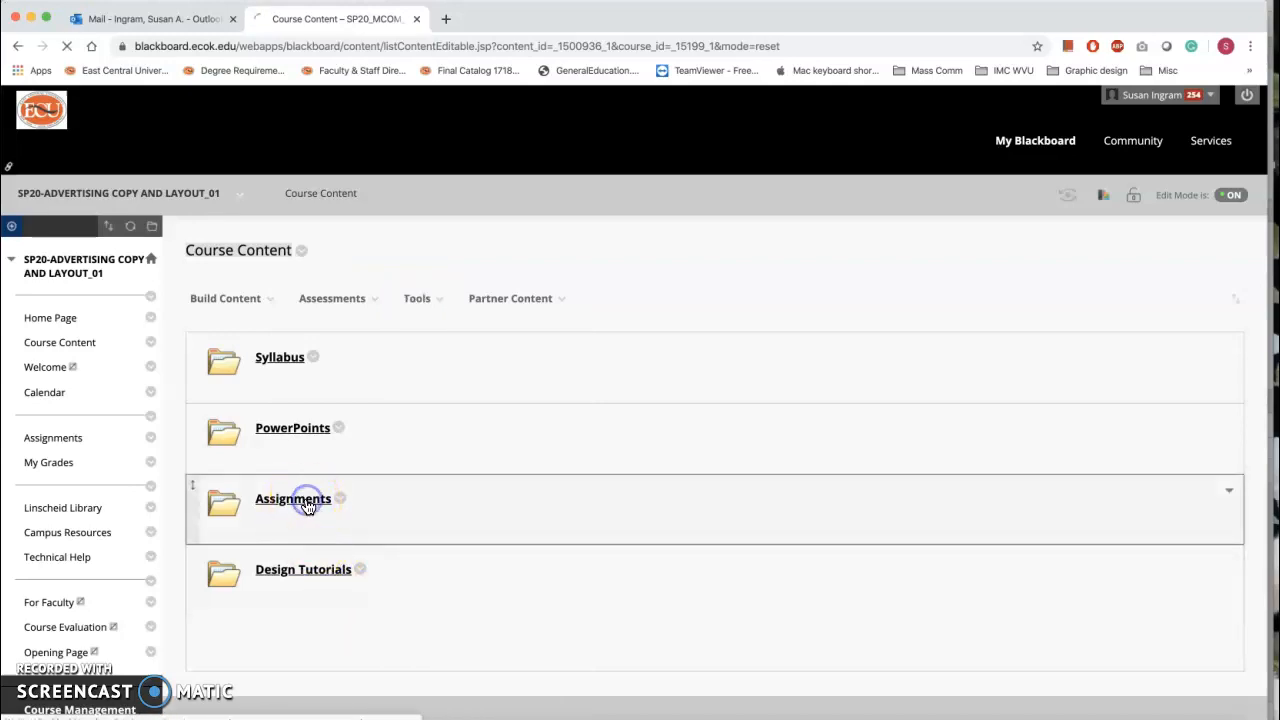
scroll(556, 480, "down", 6)
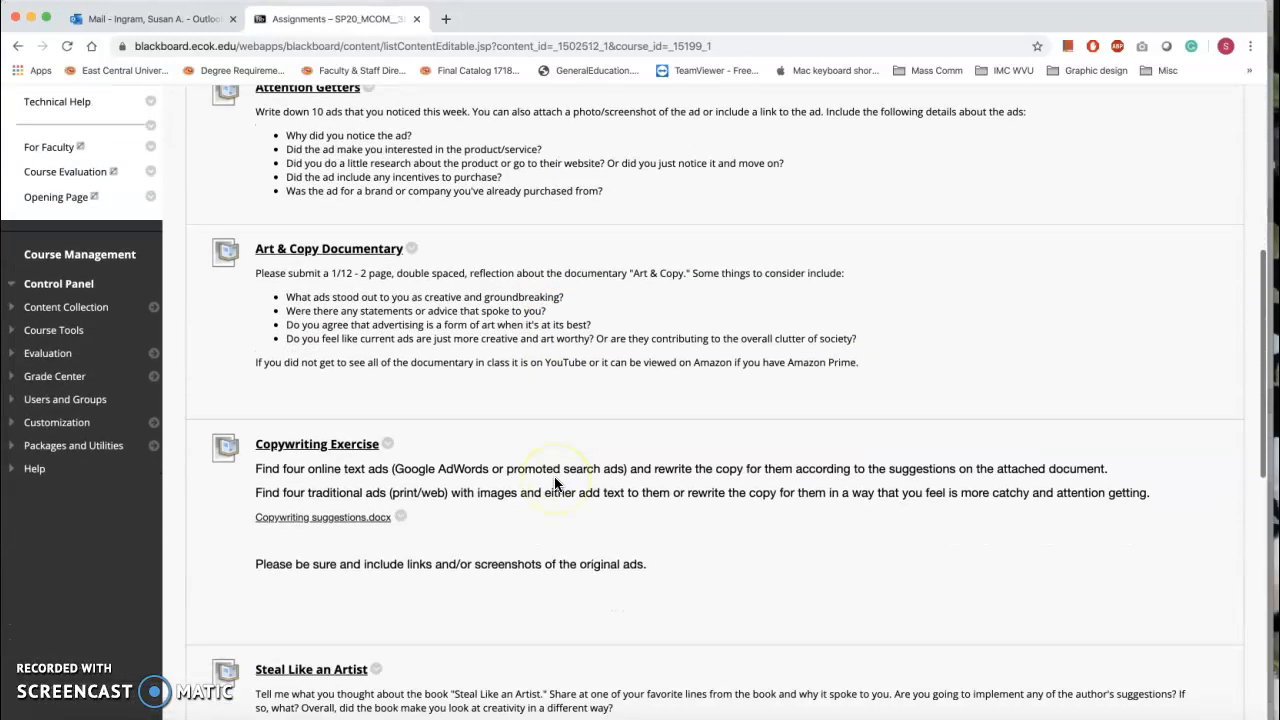
scroll(554, 484, "down", 3)
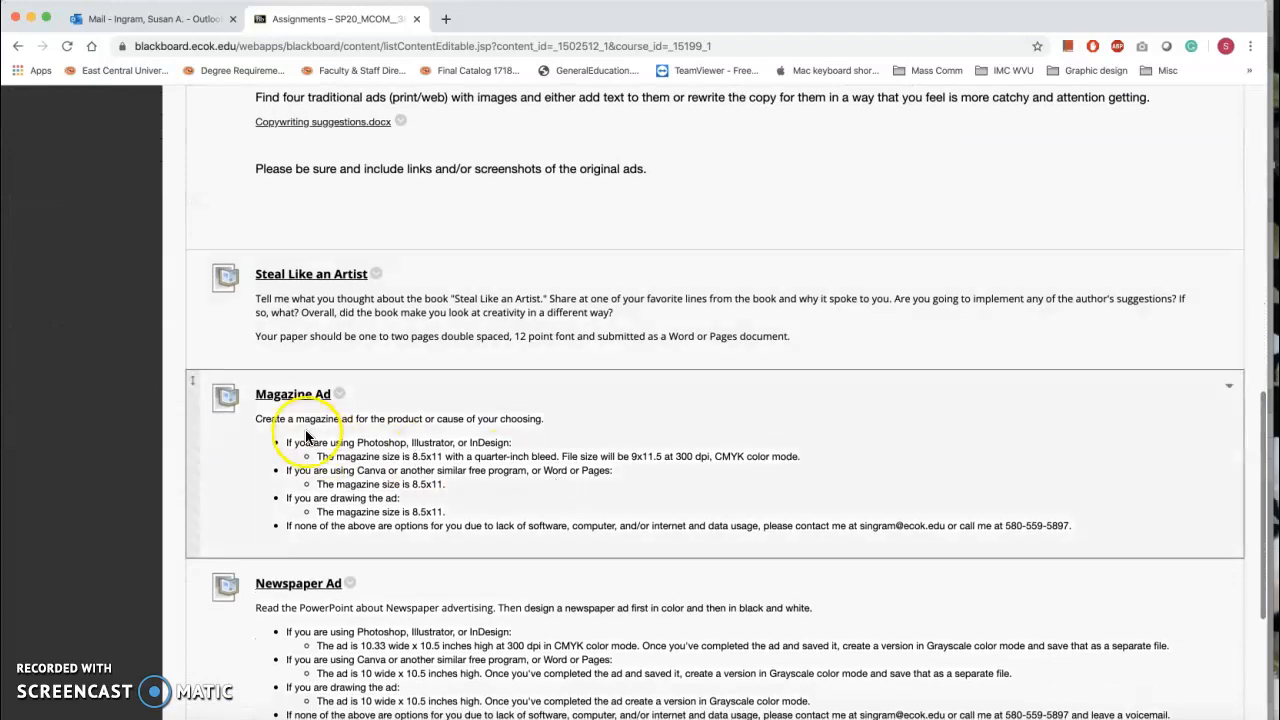
scroll(741, 435, "down", 2)
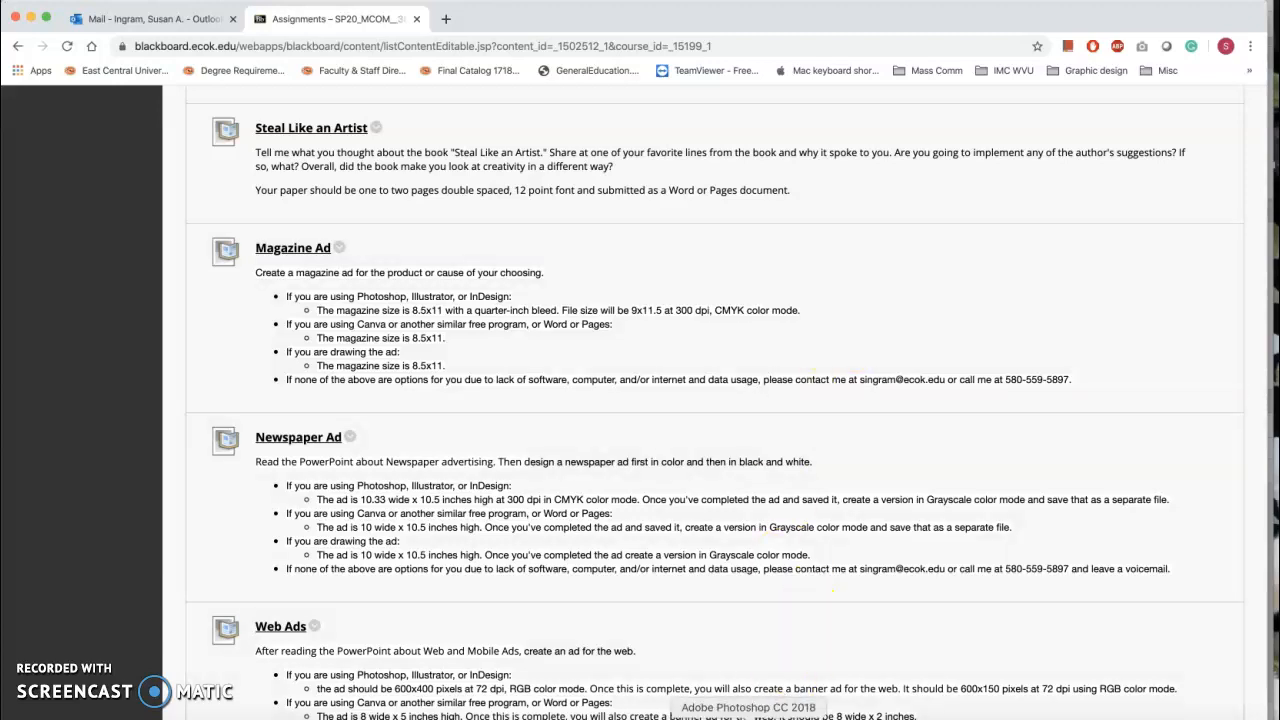
In Photoshop, start a new document with a width of 9 inches.
left_click(748, 718)
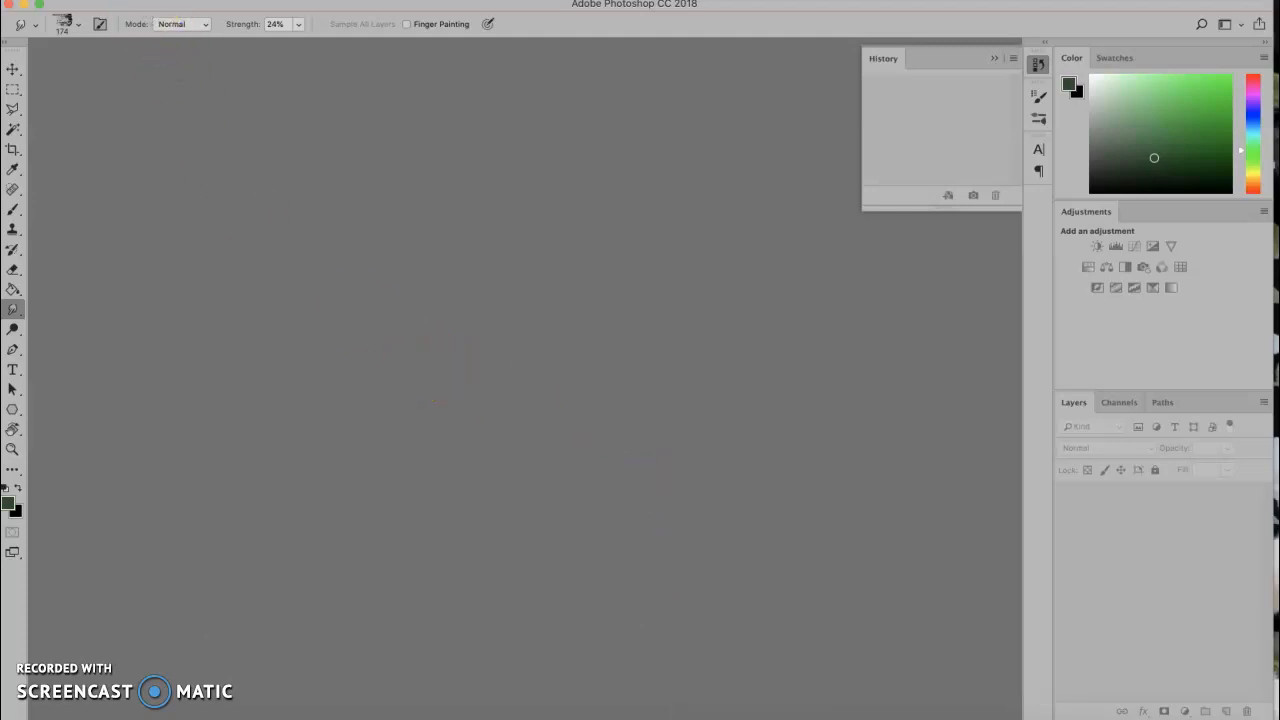
left_click(134, 0)
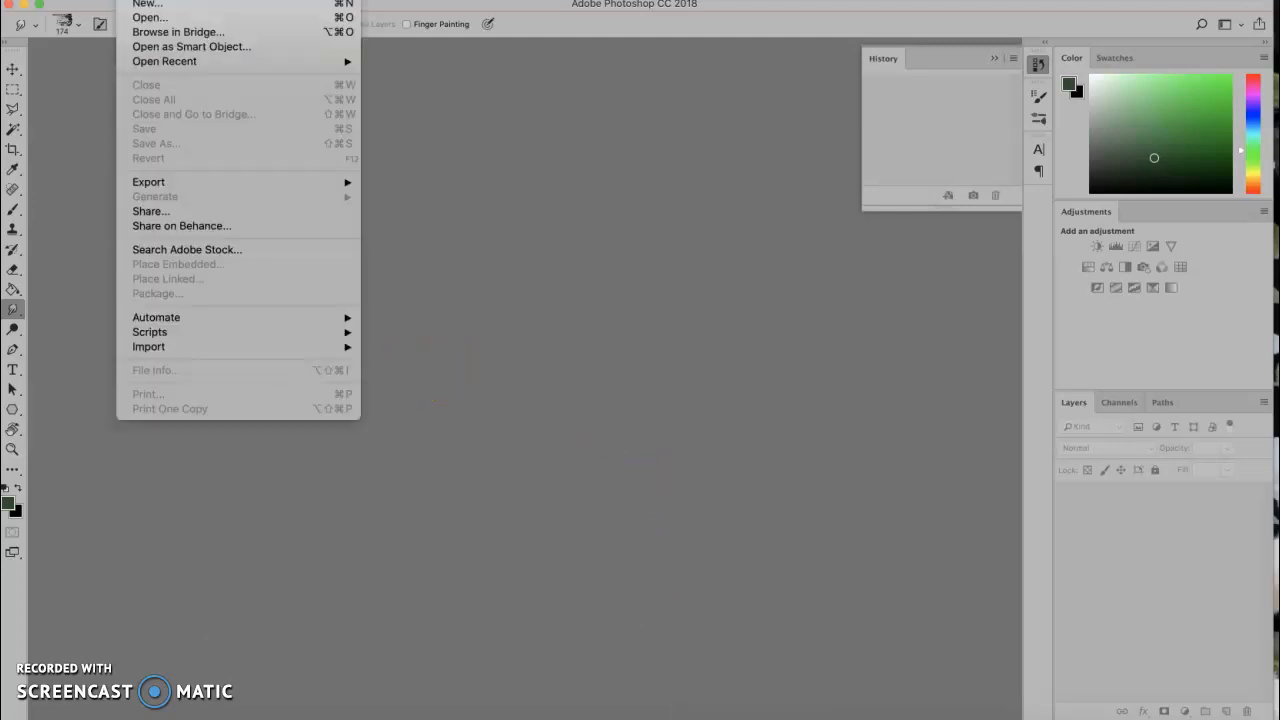
left_click(145, 5)
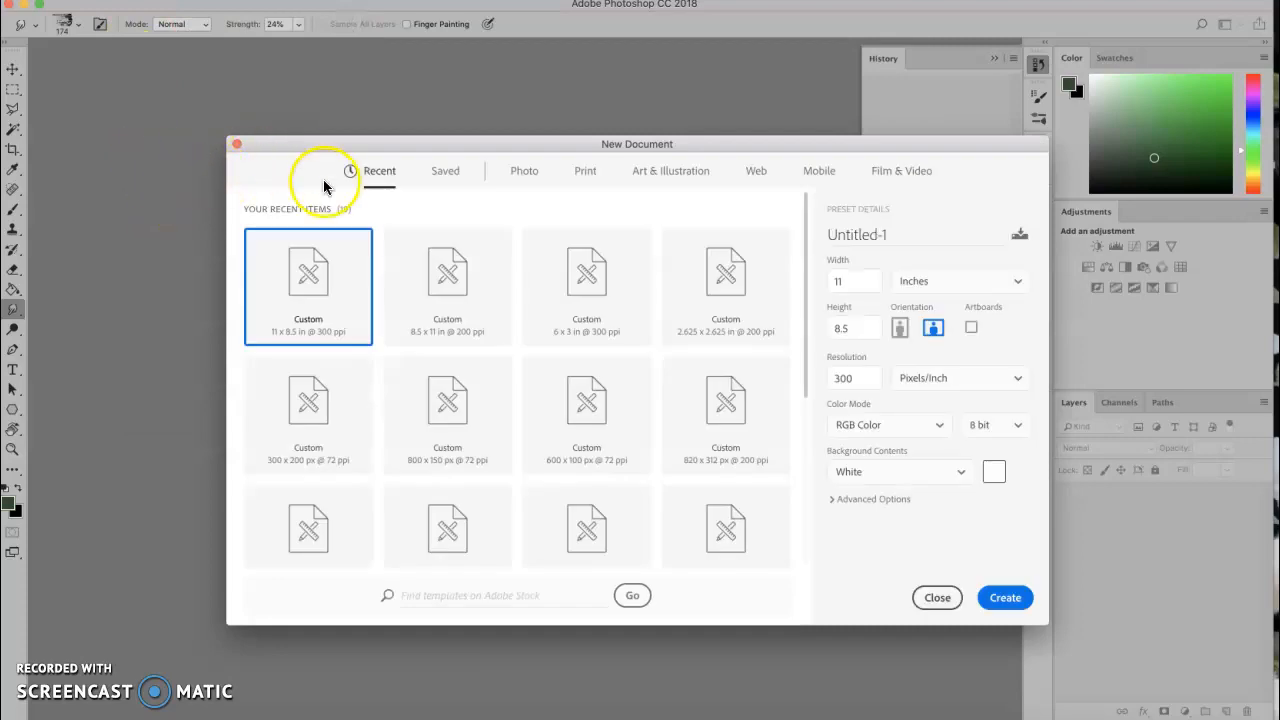
left_click(1019, 285)
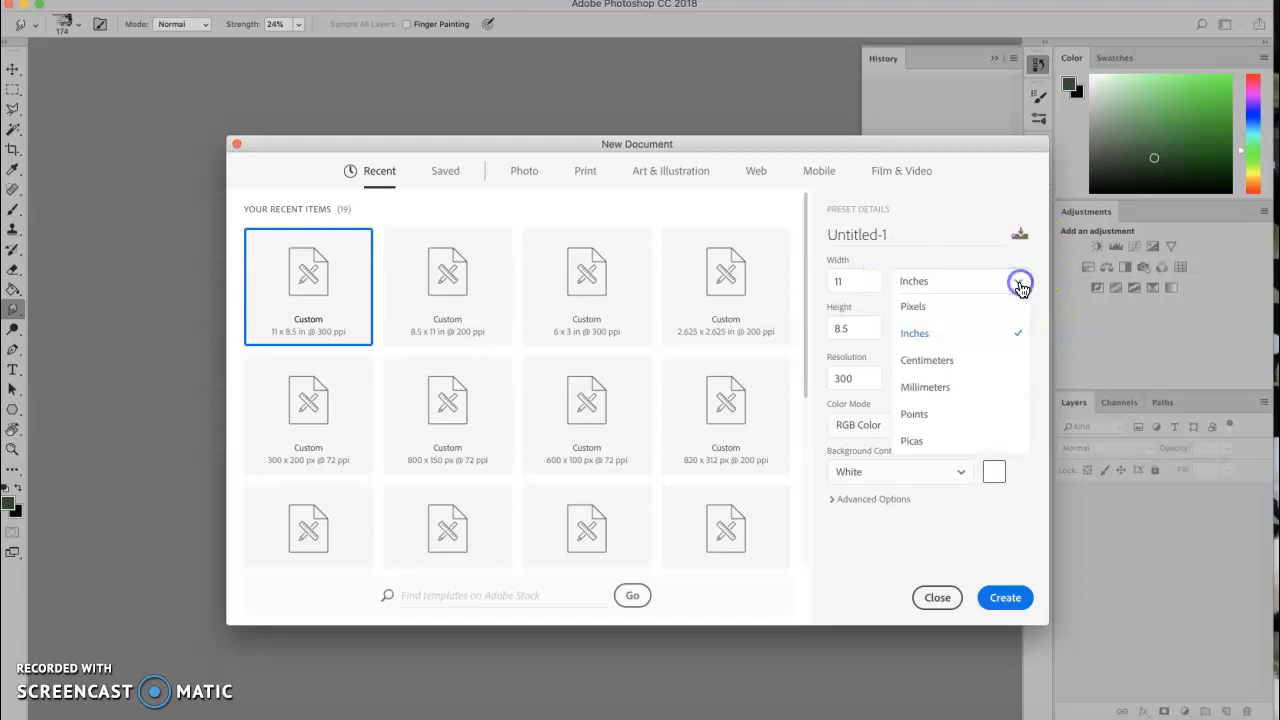
left_click(1019, 285)
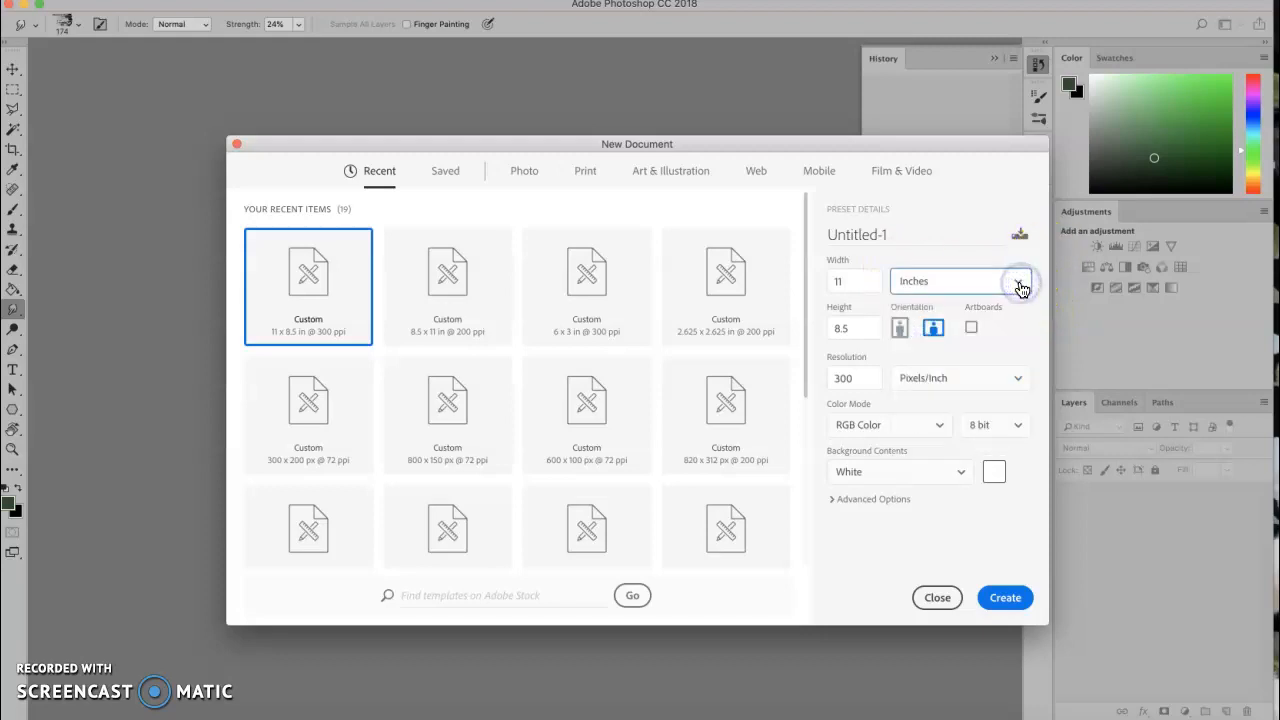
left_click(861, 283)
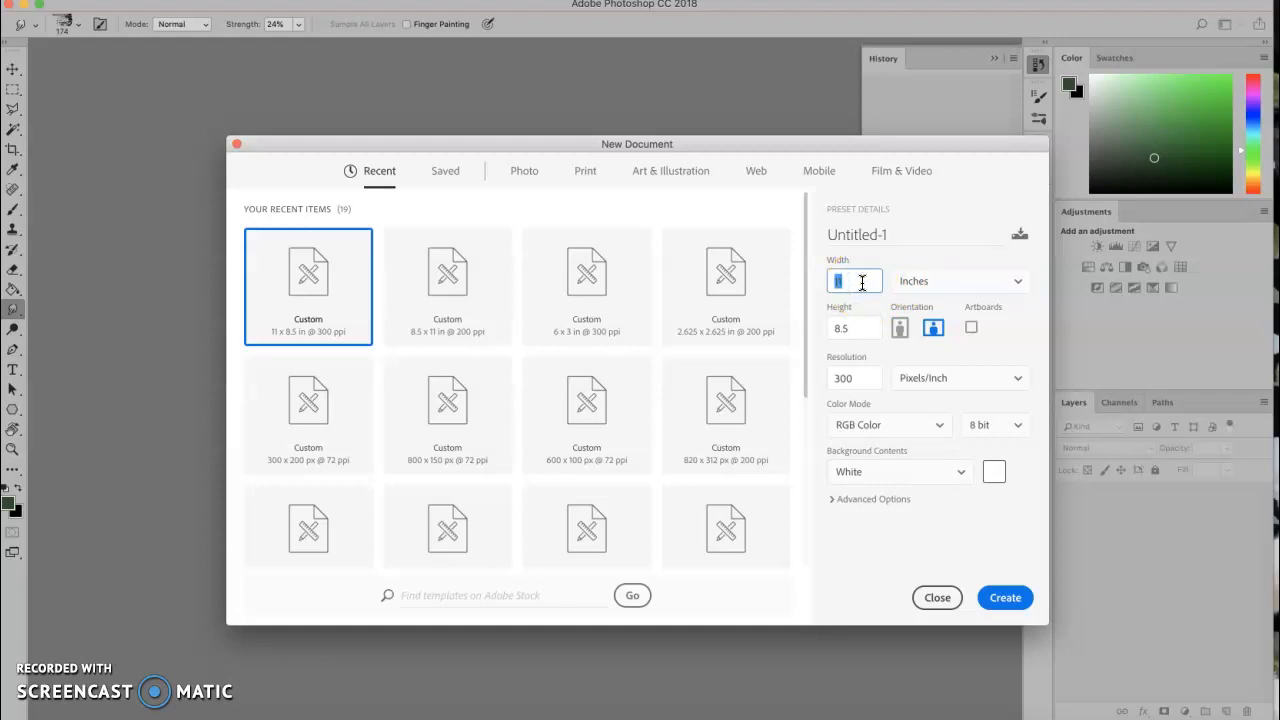
type("9")
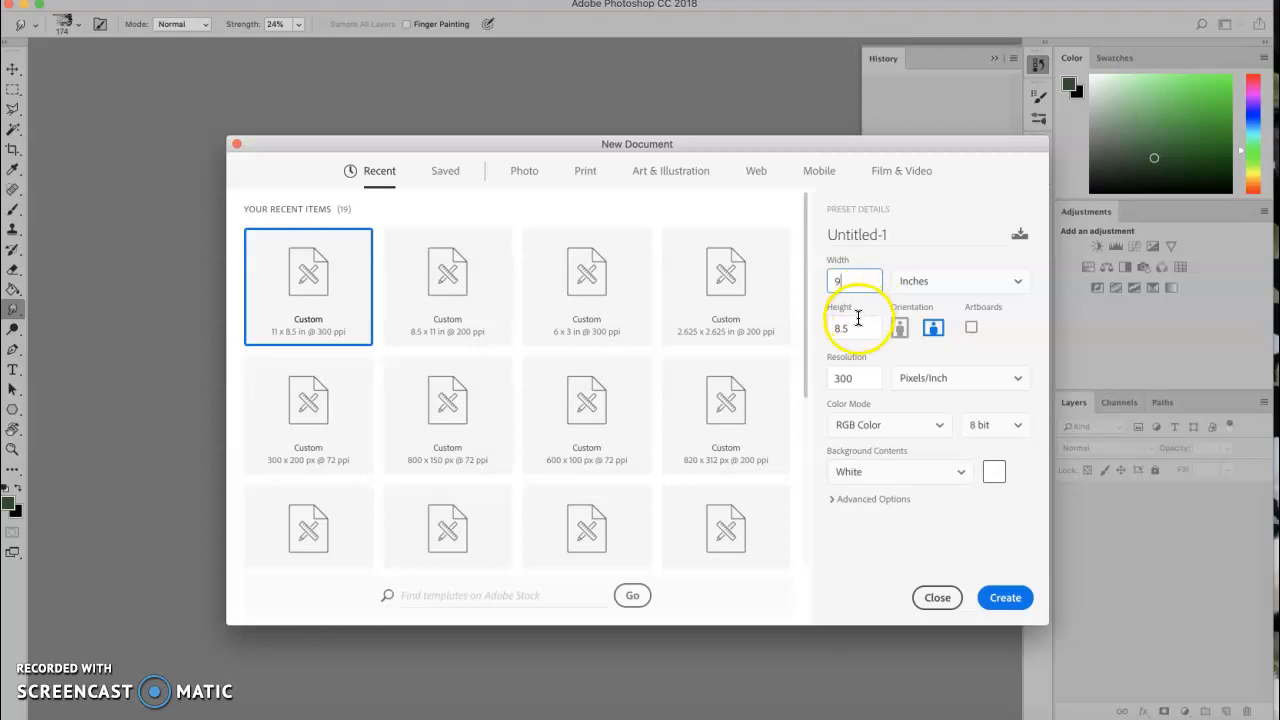
Set height 11.5 in, portrait, 300 ppi and CMYK Color, then create the document.
left_click_drag(857, 328, 809, 327)
type("11.5")
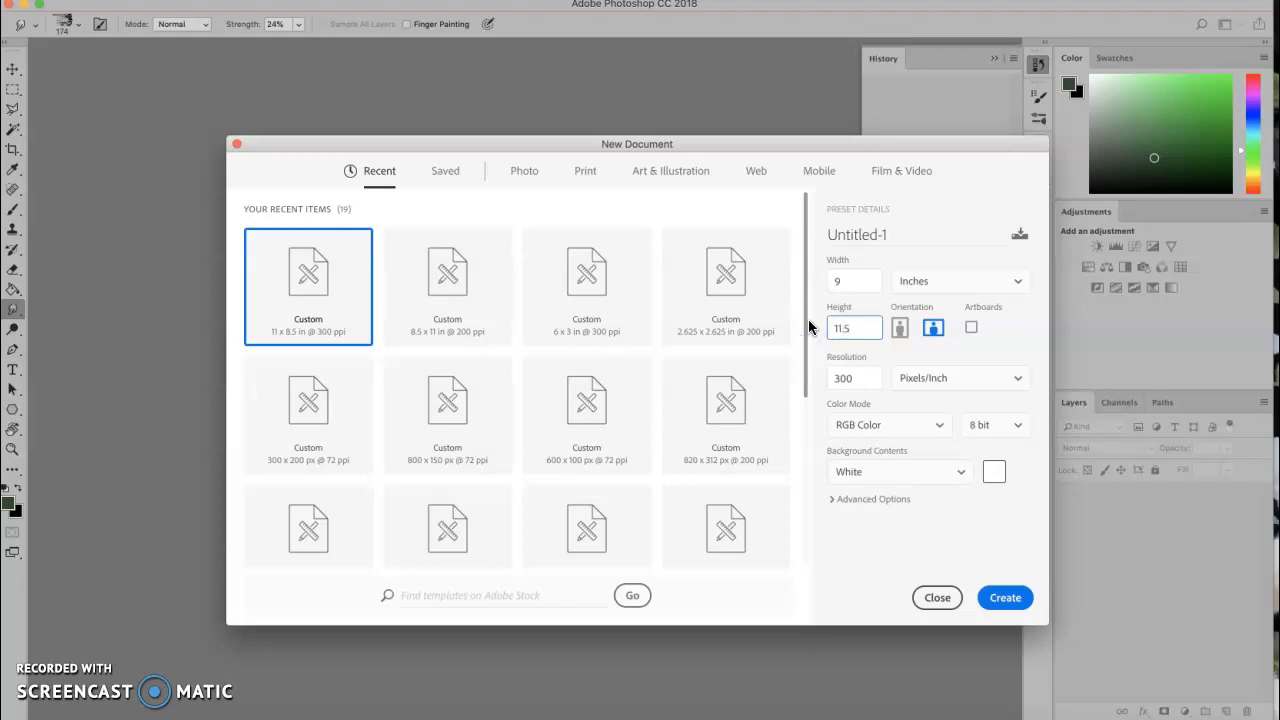
left_click(900, 330)
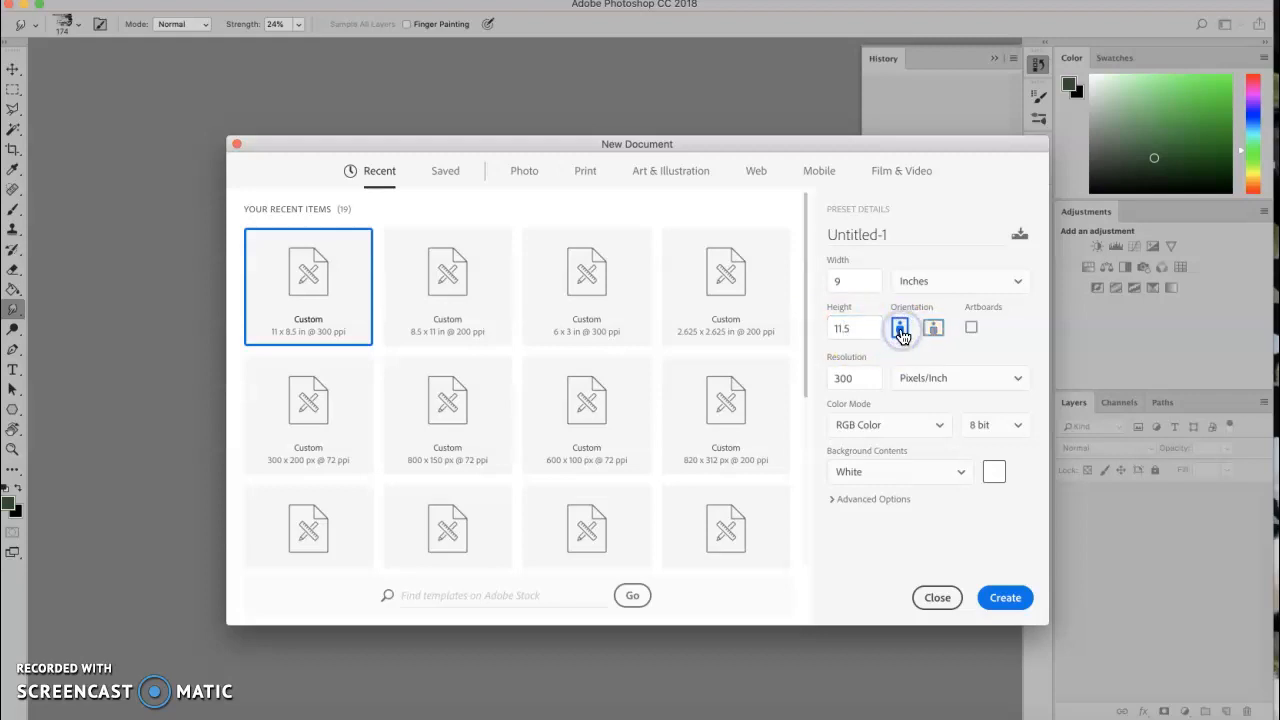
left_click(851, 377)
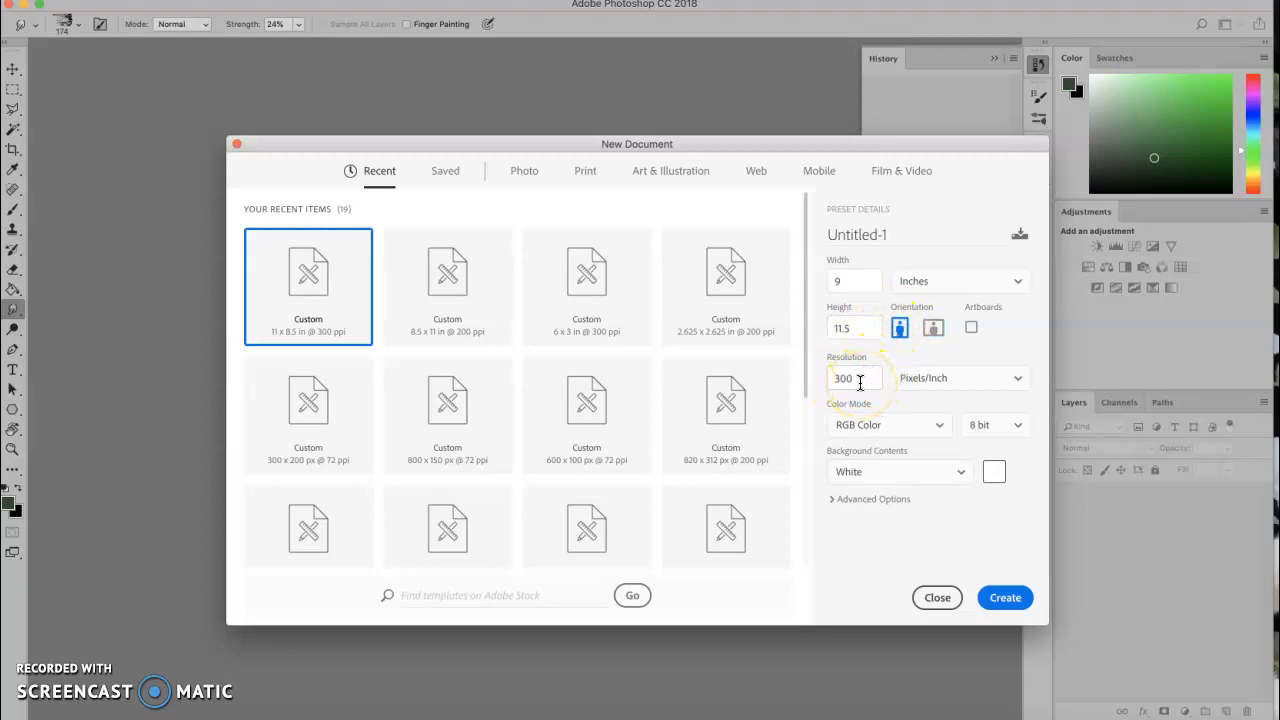
left_click(942, 428)
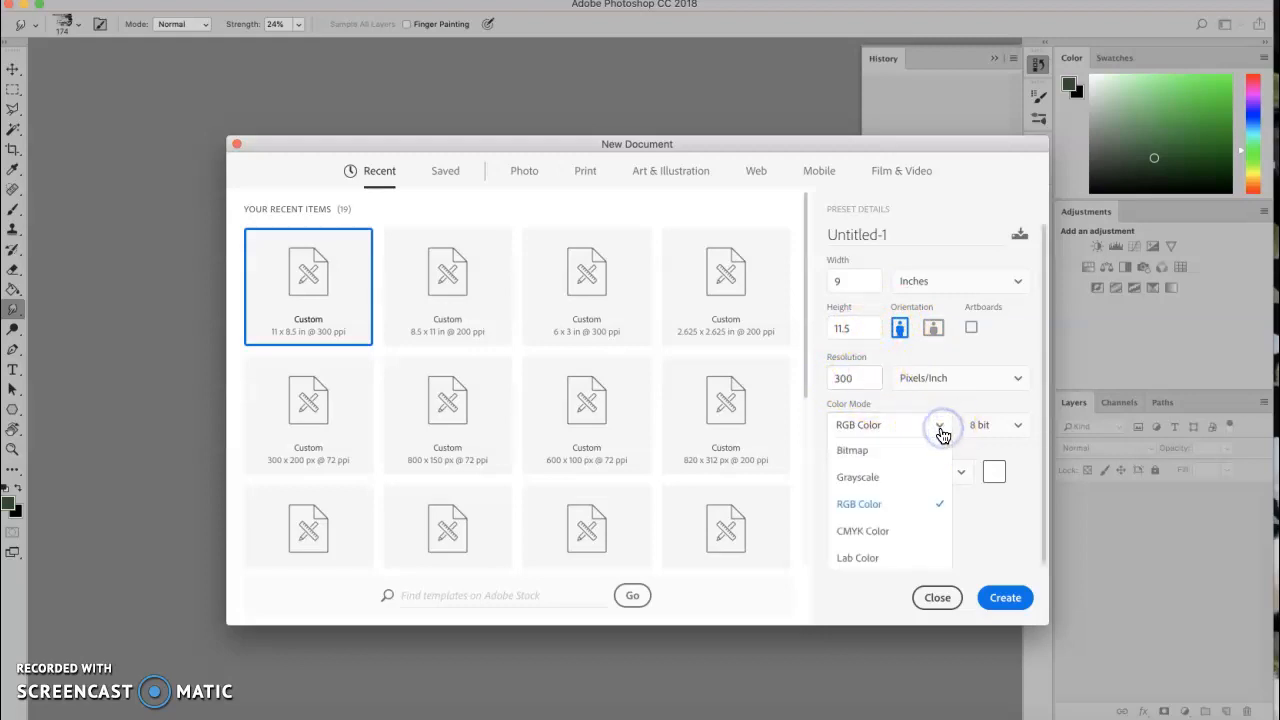
left_click(870, 531)
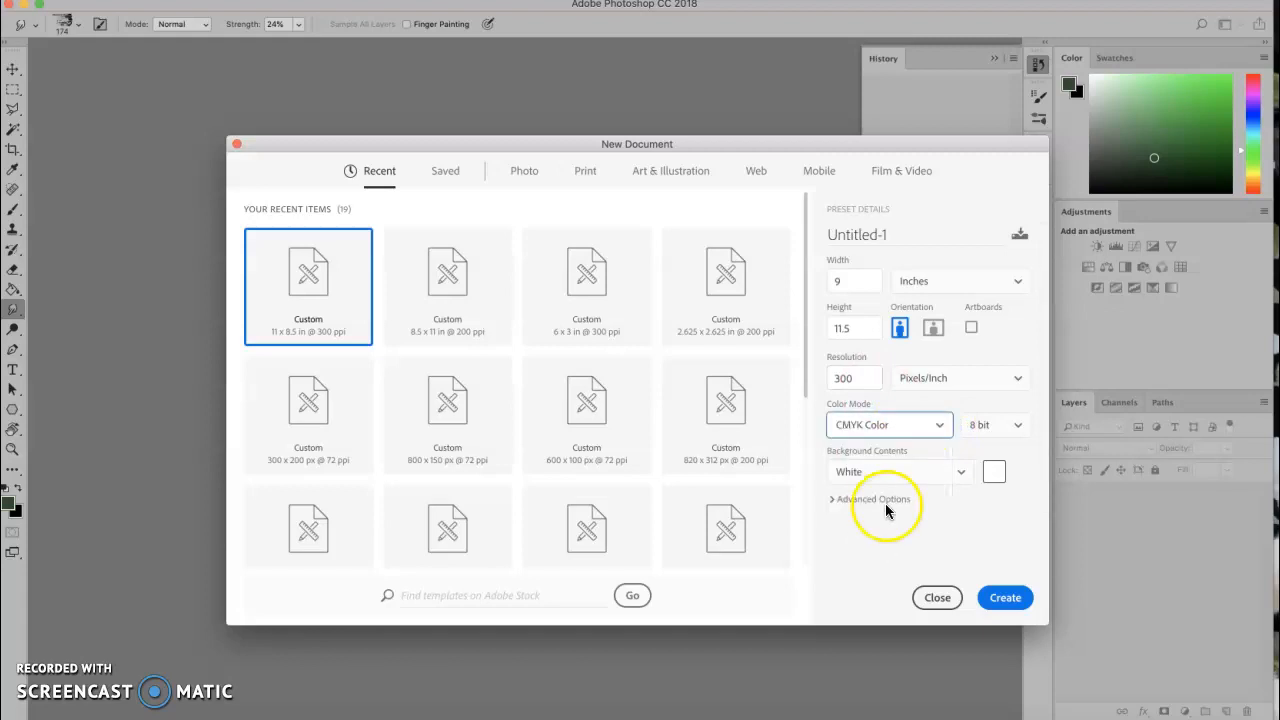
left_click(1005, 600)
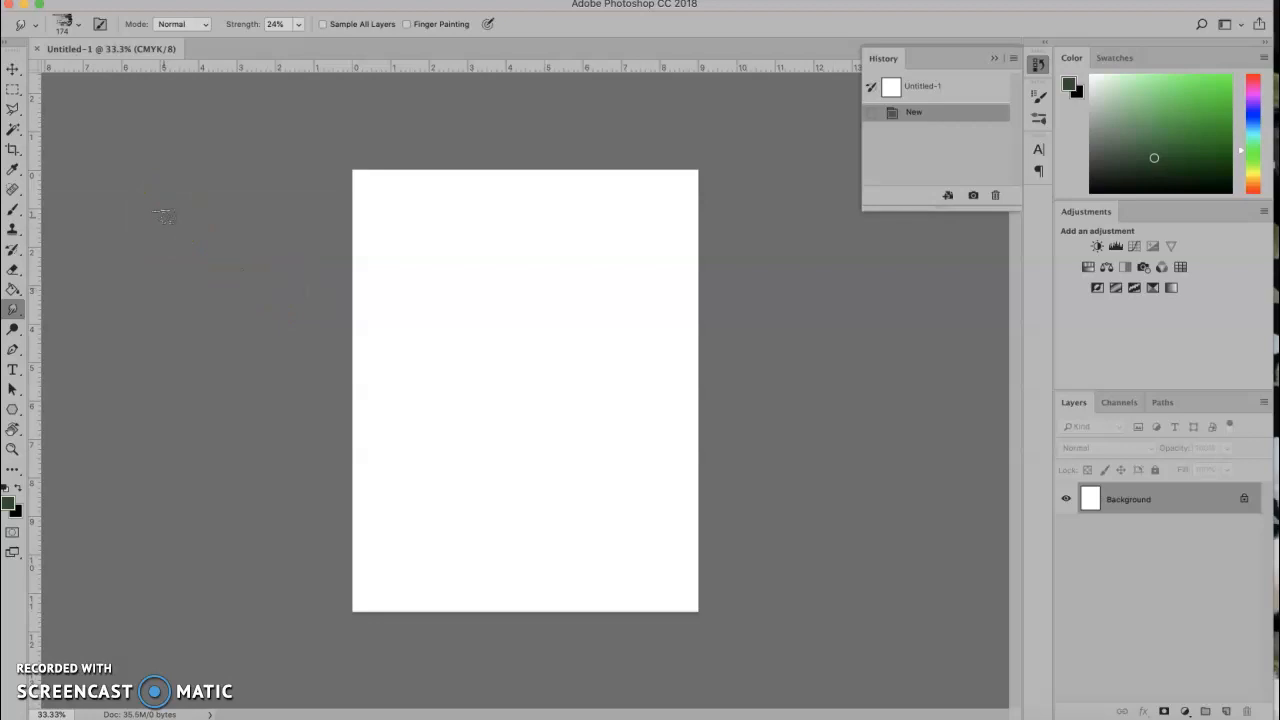
Zoom to 50% and drag a horizontal guide just below the page's top edge.
key("super+plus")
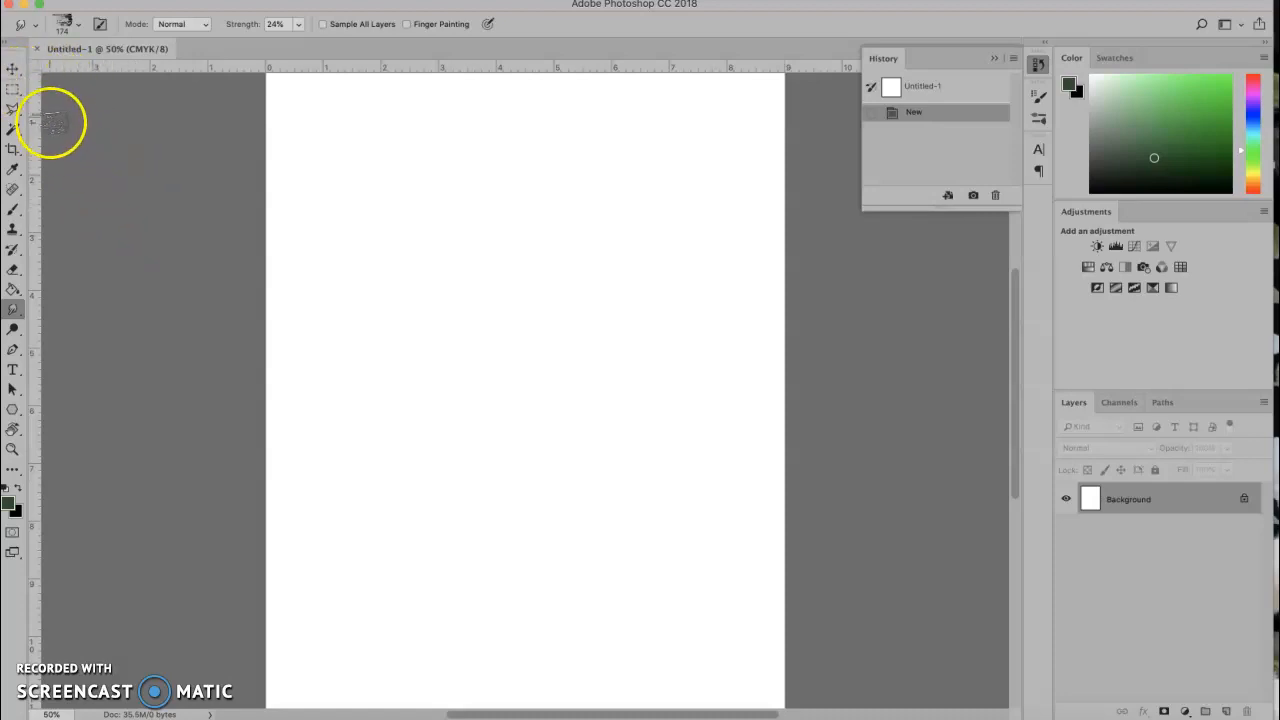
left_click(13, 68)
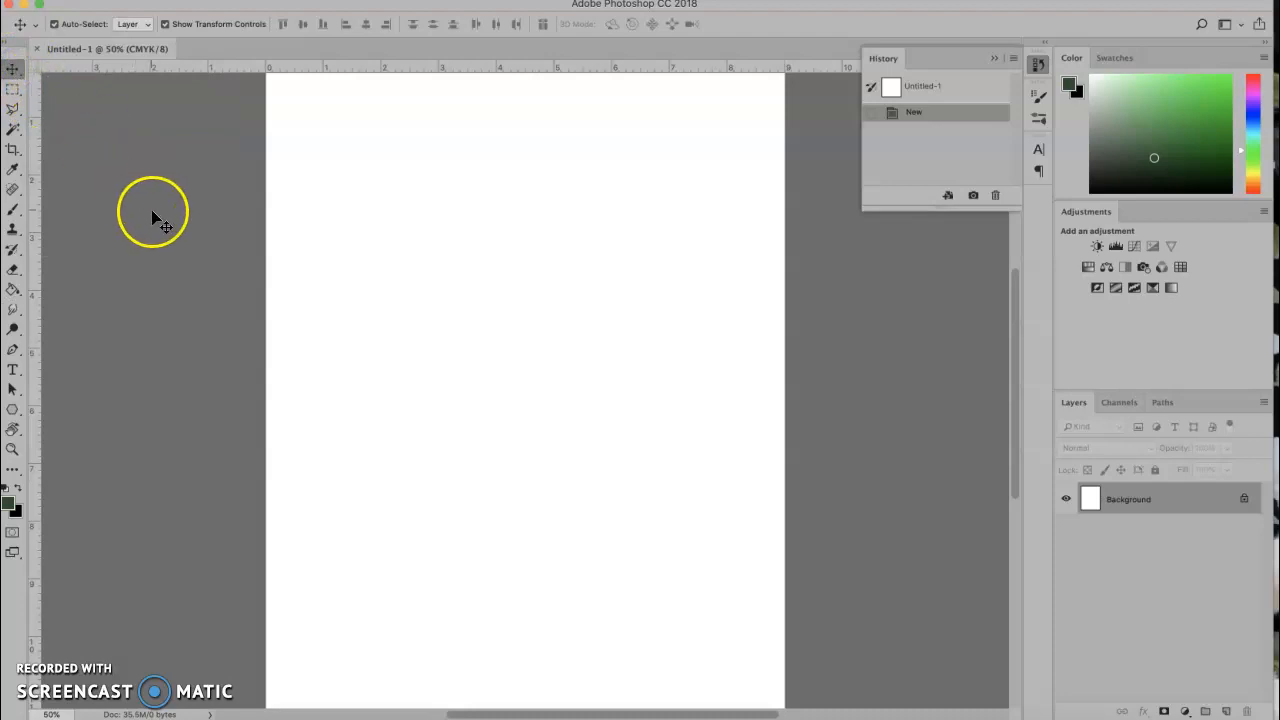
scroll(153, 215, "down", 2)
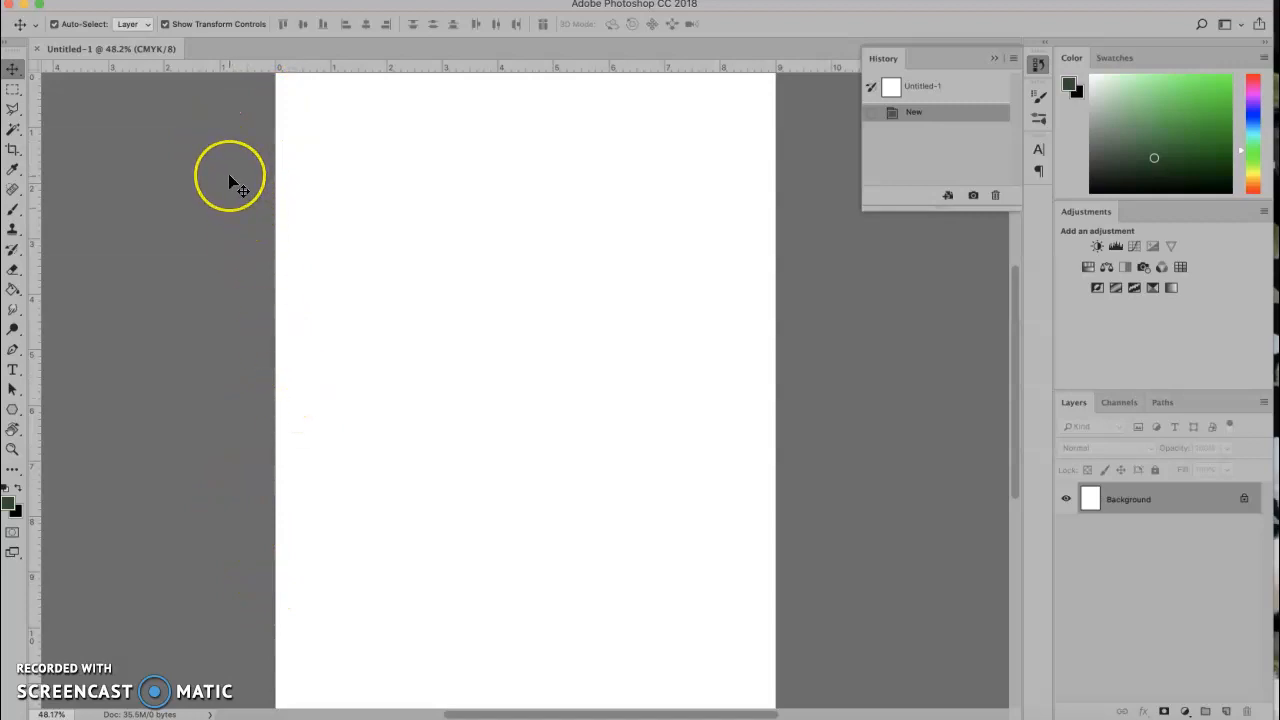
left_click(247, 73)
left_click_drag(247, 73, 249, 85)
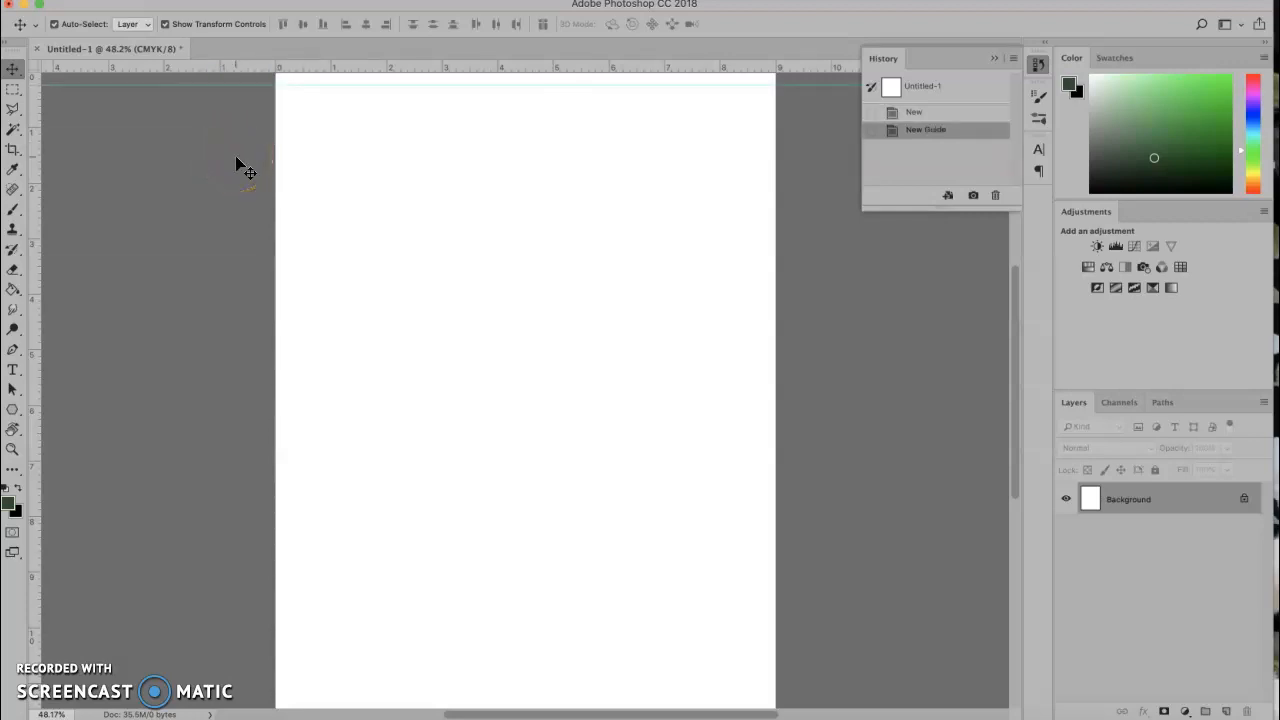
Zoom out and place a vertical guide about 0.25 in inside the left edge.
key("super+minus")
left_click(372, 183)
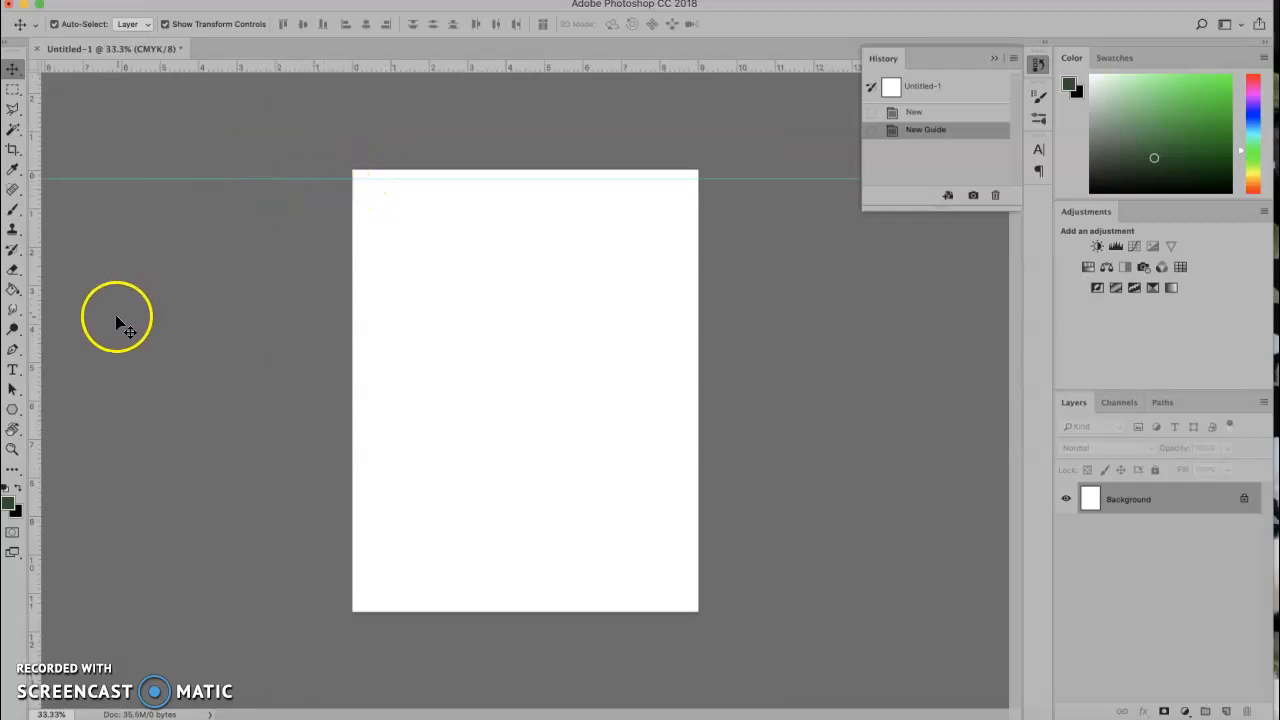
left_click_drag(36, 341, 363, 343)
left_click_drag(362, 343, 362, 343)
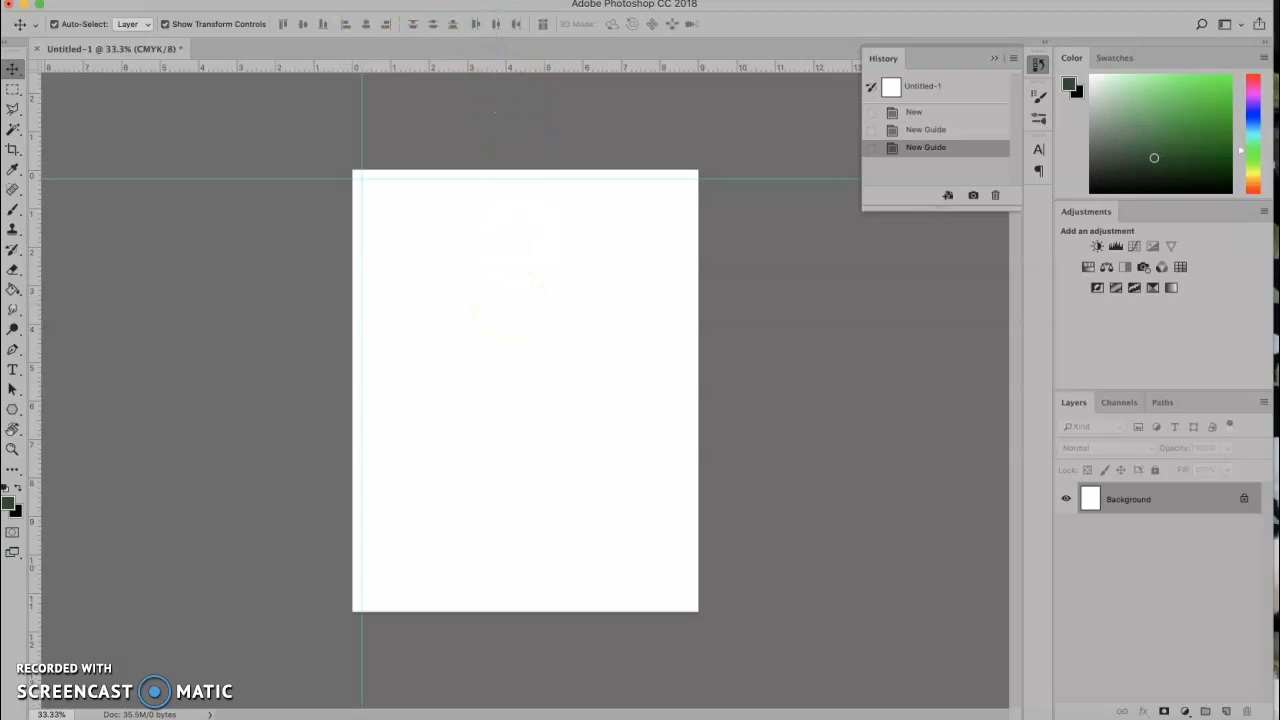
Add a vertical guide at 8.7 in with View > New Guide.
left_click(435, 1)
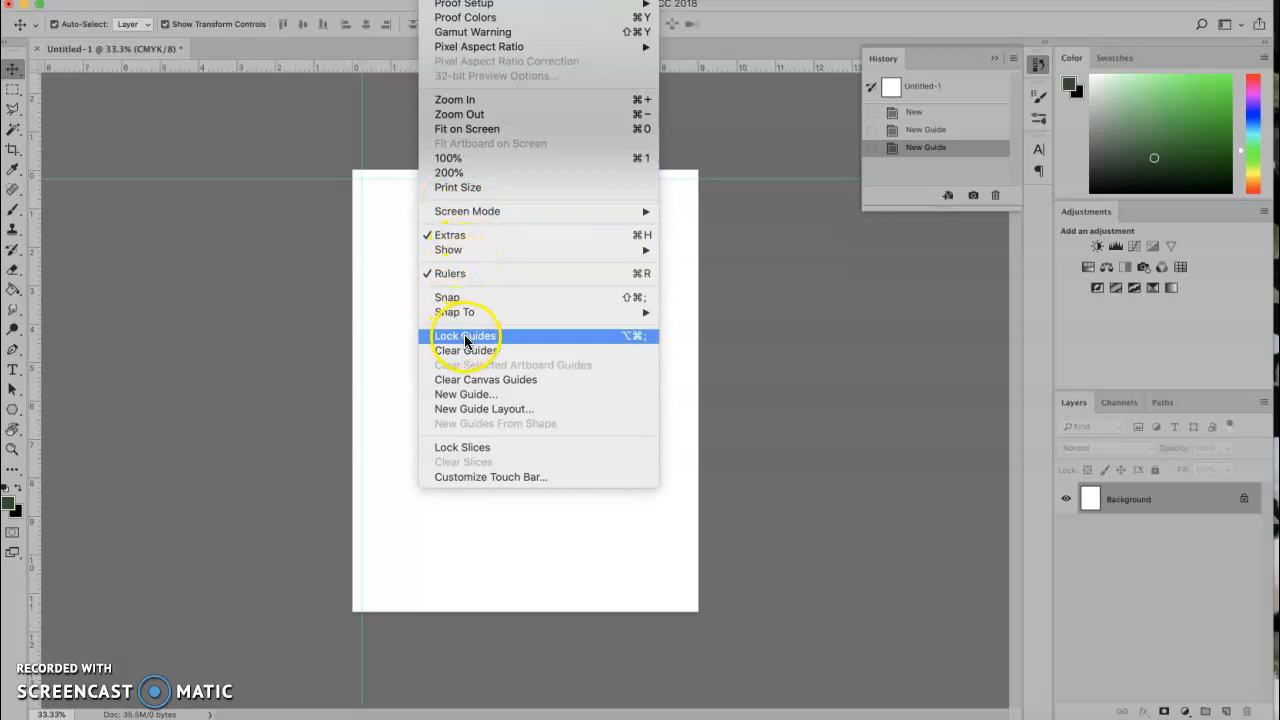
left_click(482, 396)
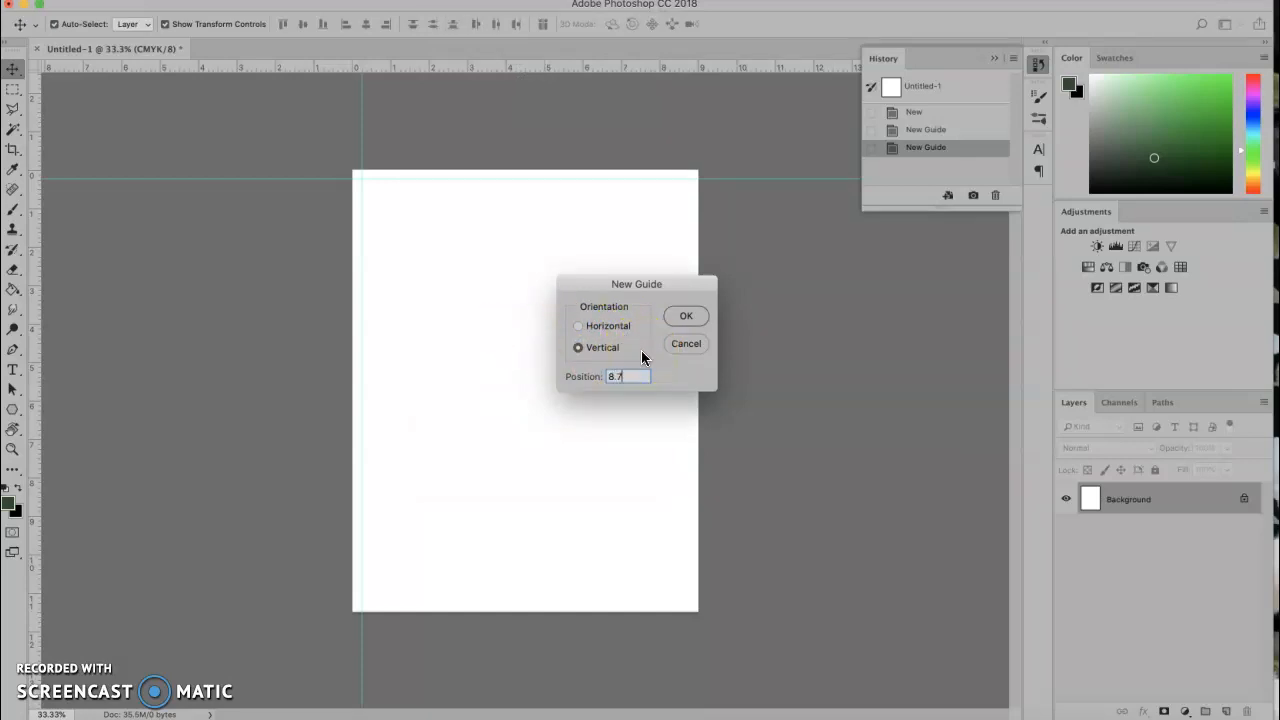
left_click(686, 318)
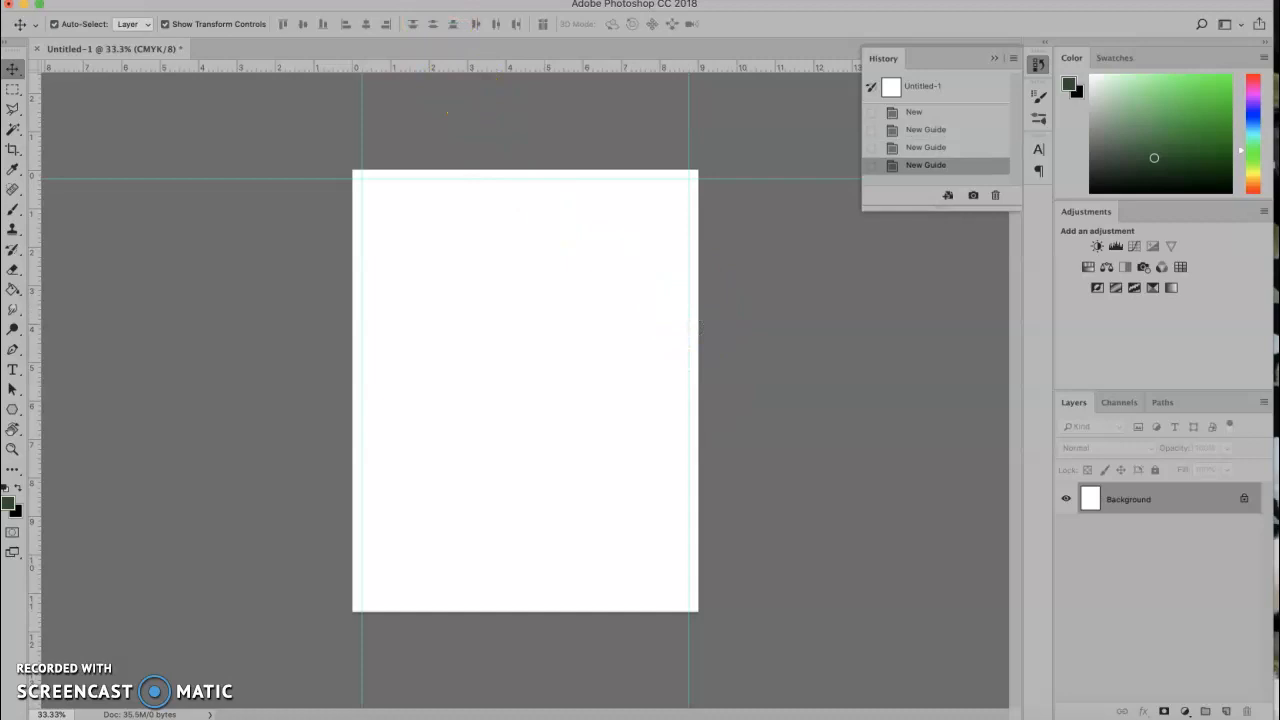
Add a horizontal guide at 11 in with View > New Guide.
left_click(436, 1)
left_click(487, 400)
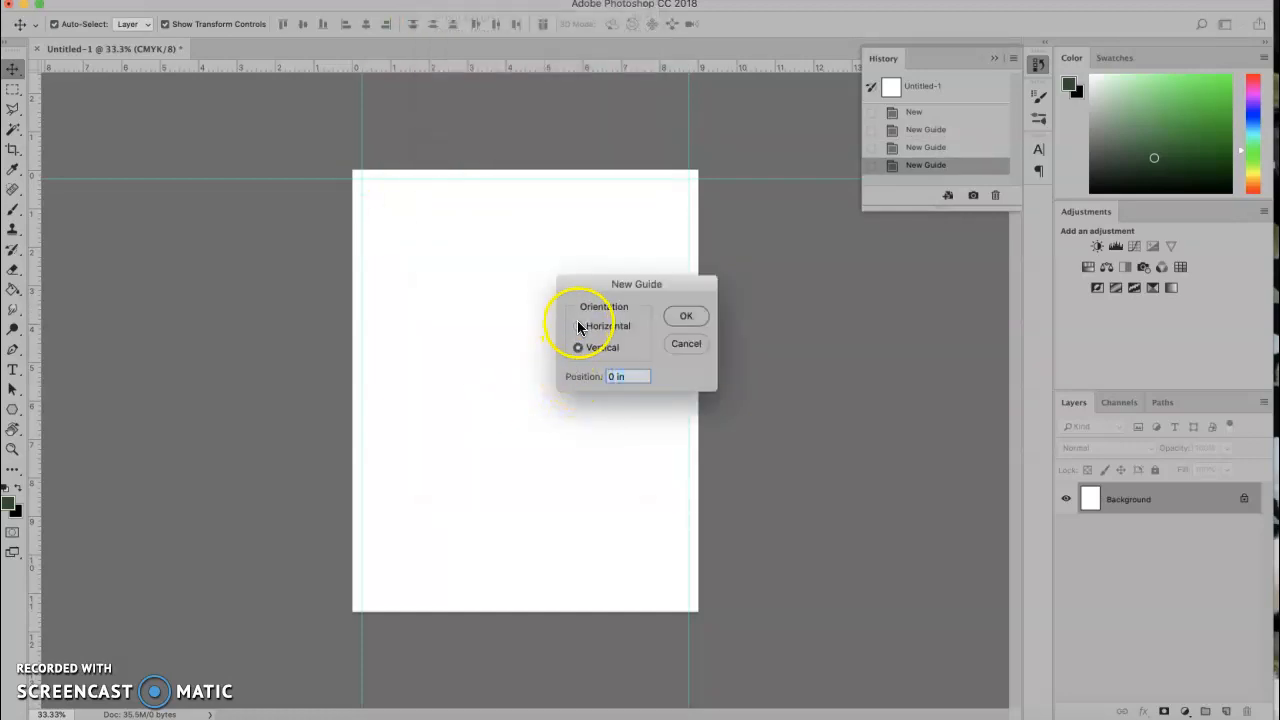
left_click(578, 327)
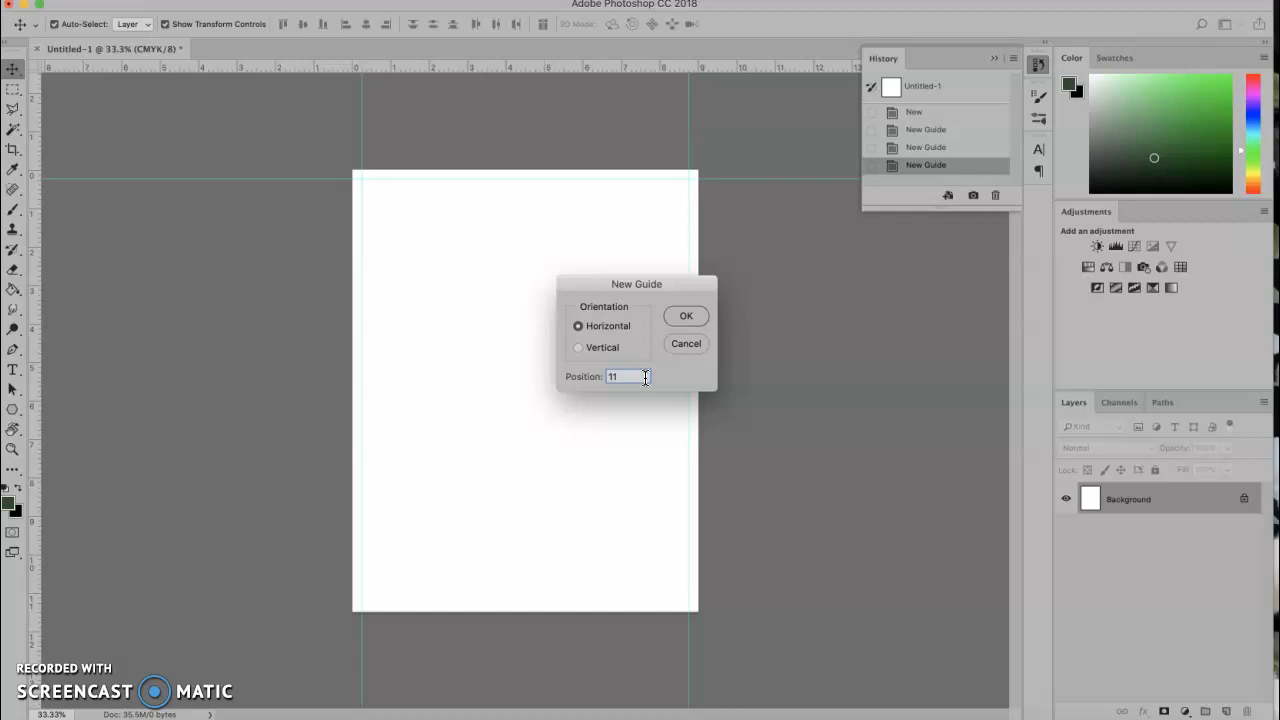
left_click(714, 338)
left_click(696, 316)
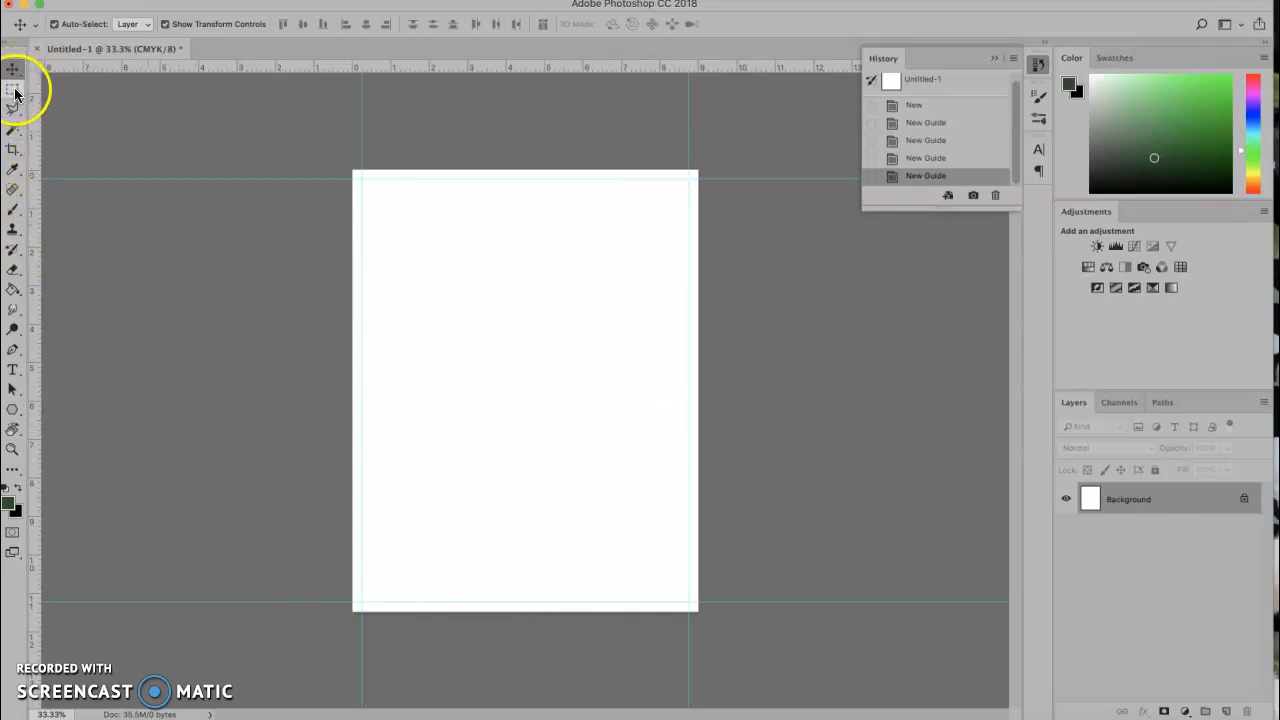
On a new layer, fill a tall upper-left rectangle selection with the dark green foreground colour, then deselect.
left_click(1227, 711)
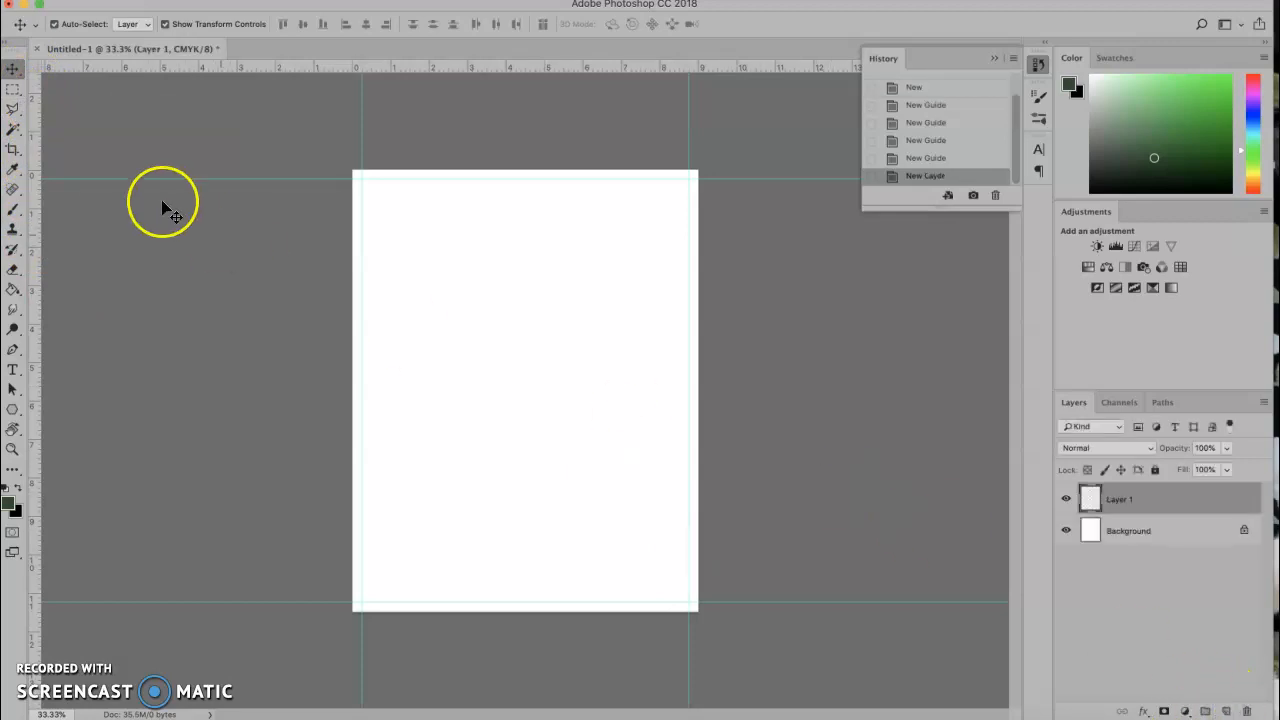
left_click(12, 89)
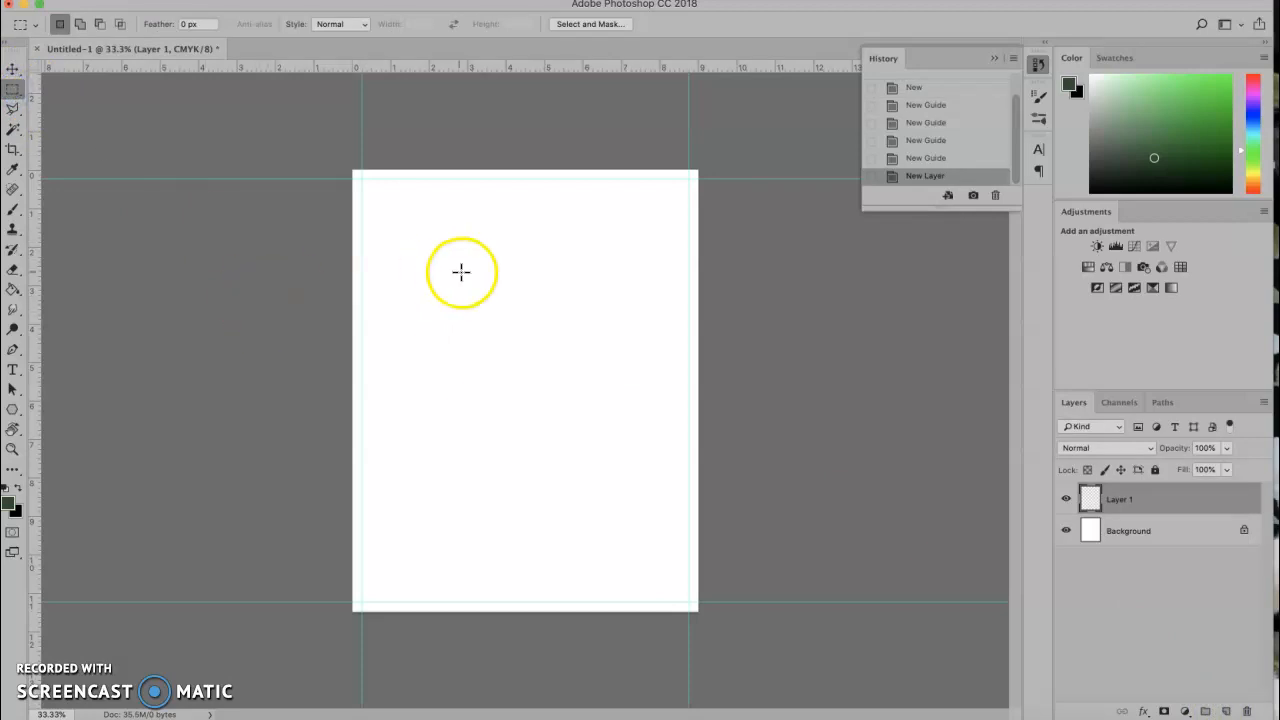
left_click(419, 267)
left_click_drag(419, 267, 482, 461)
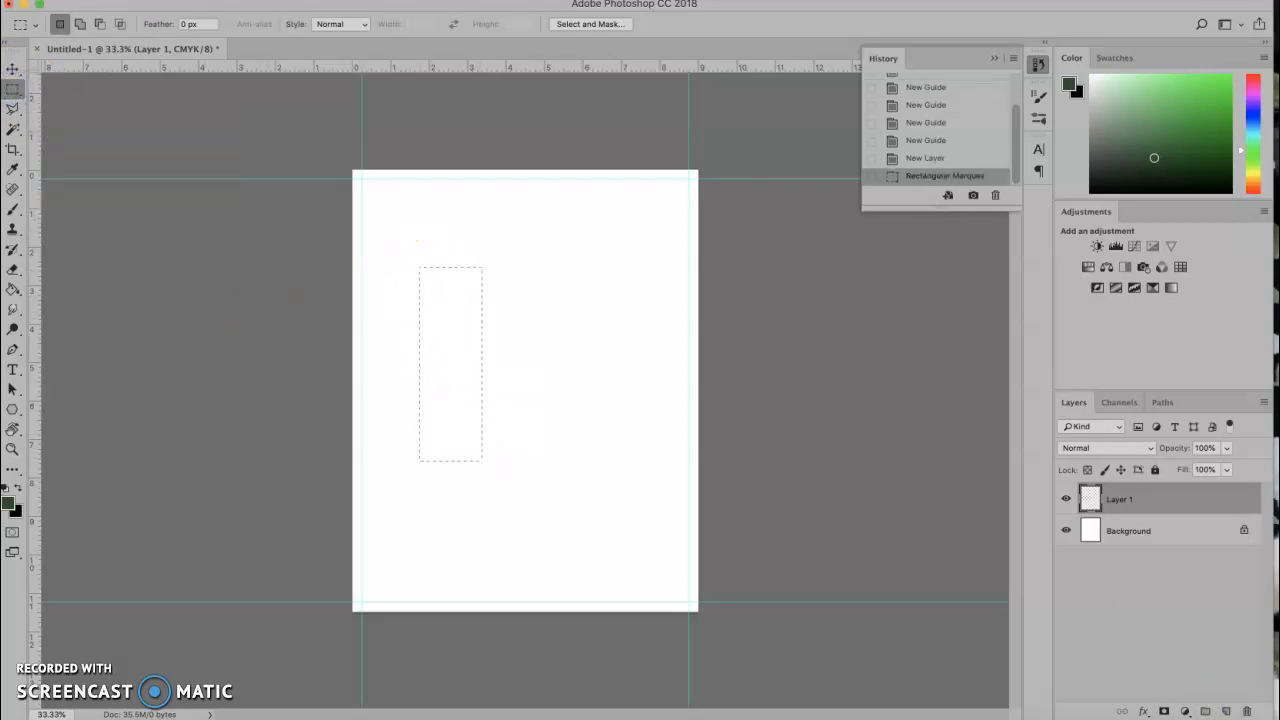
left_click(163, 0)
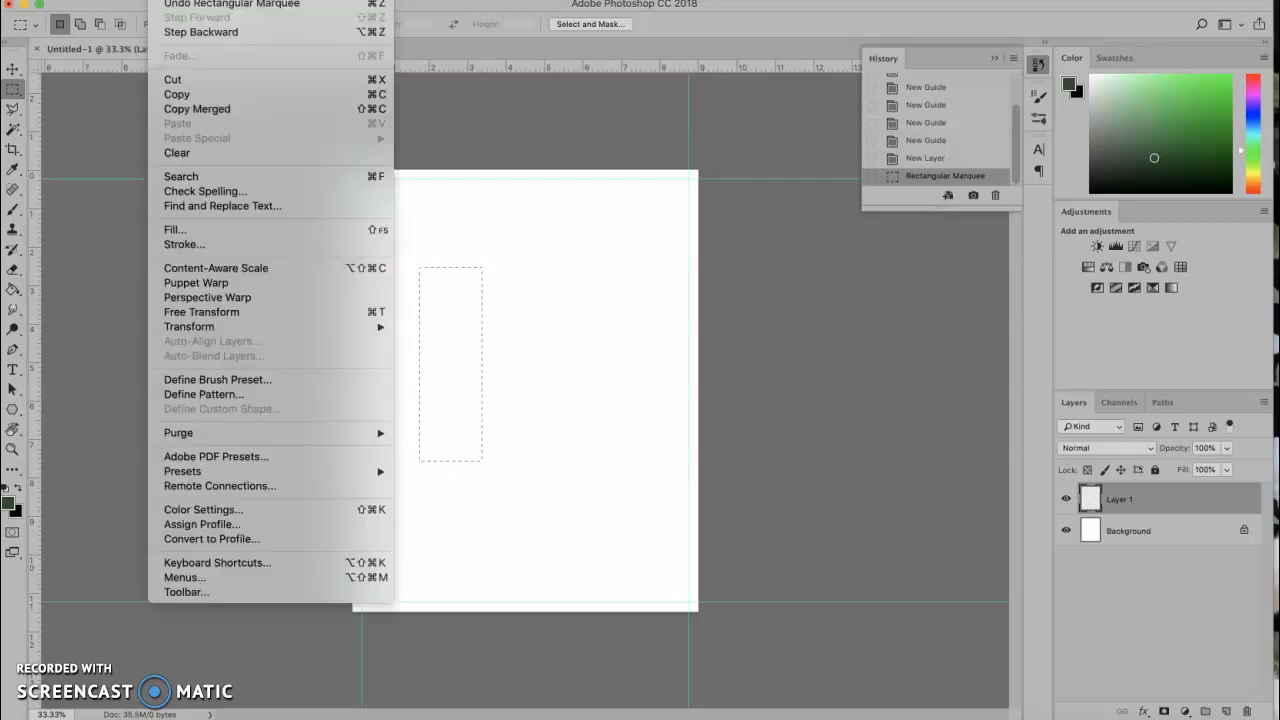
left_click(172, 229)
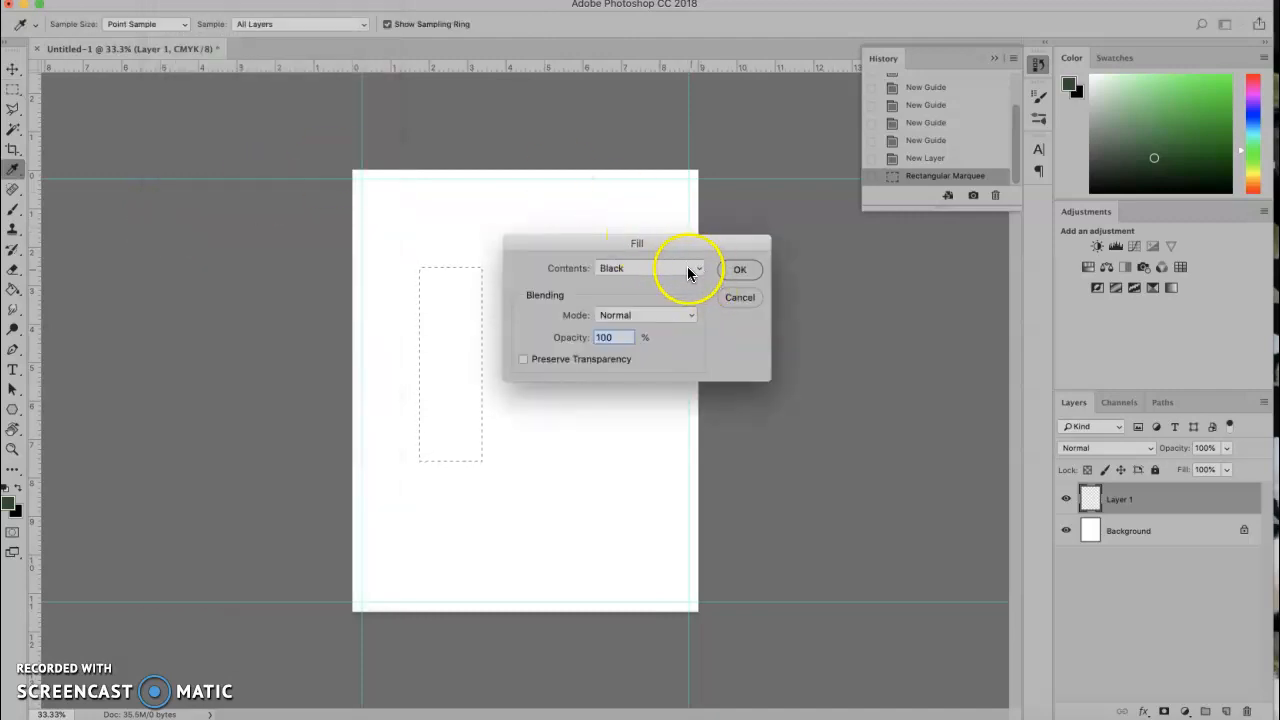
left_click(698, 268)
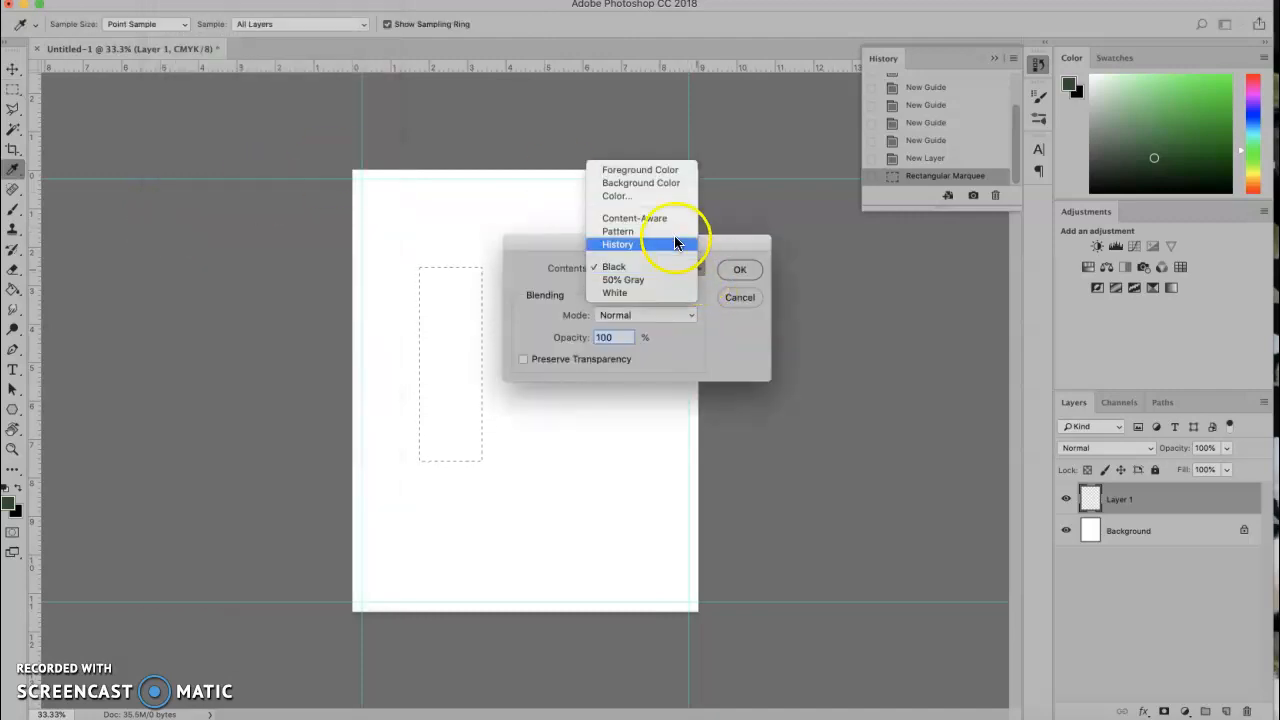
left_click(663, 171)
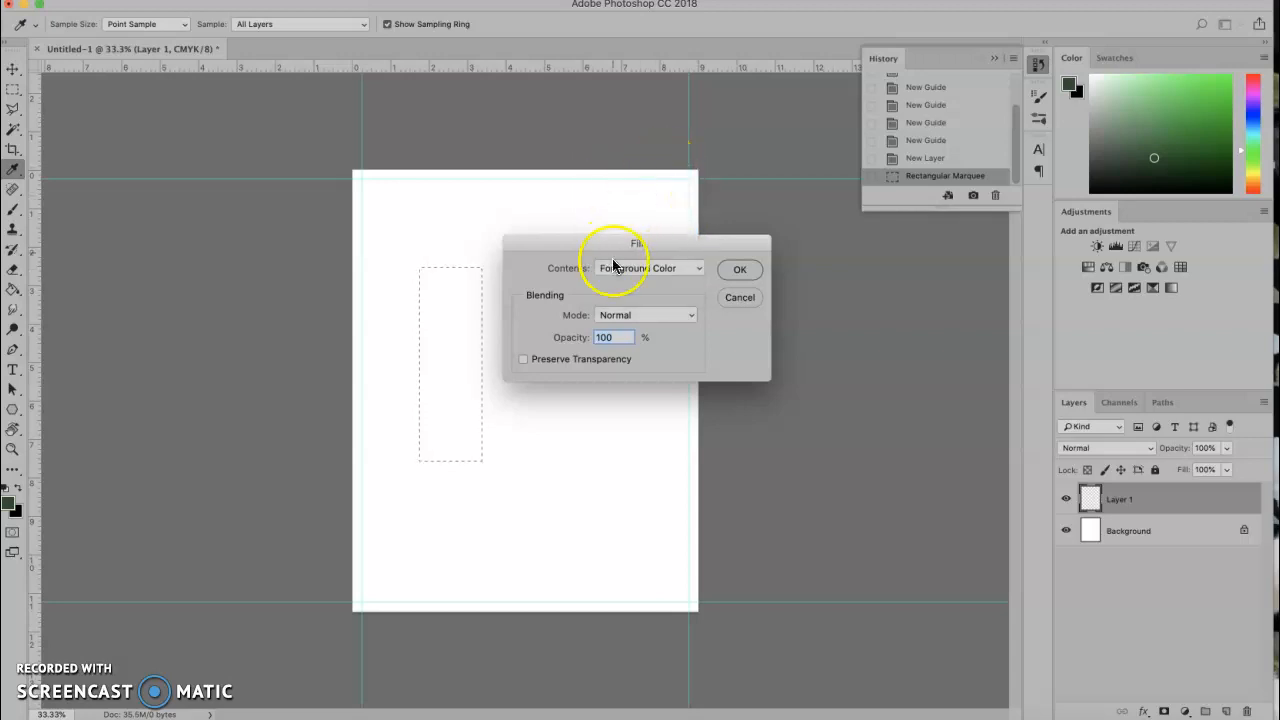
left_click(740, 269)
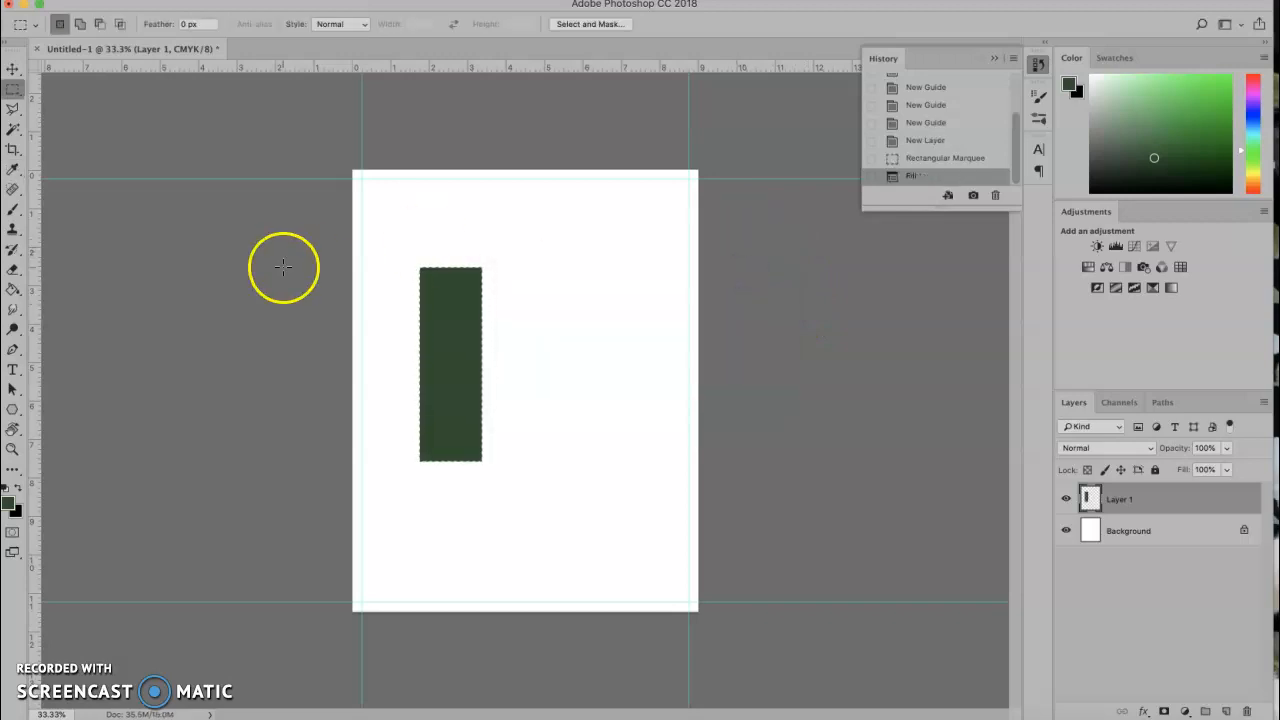
left_click(213, 178)
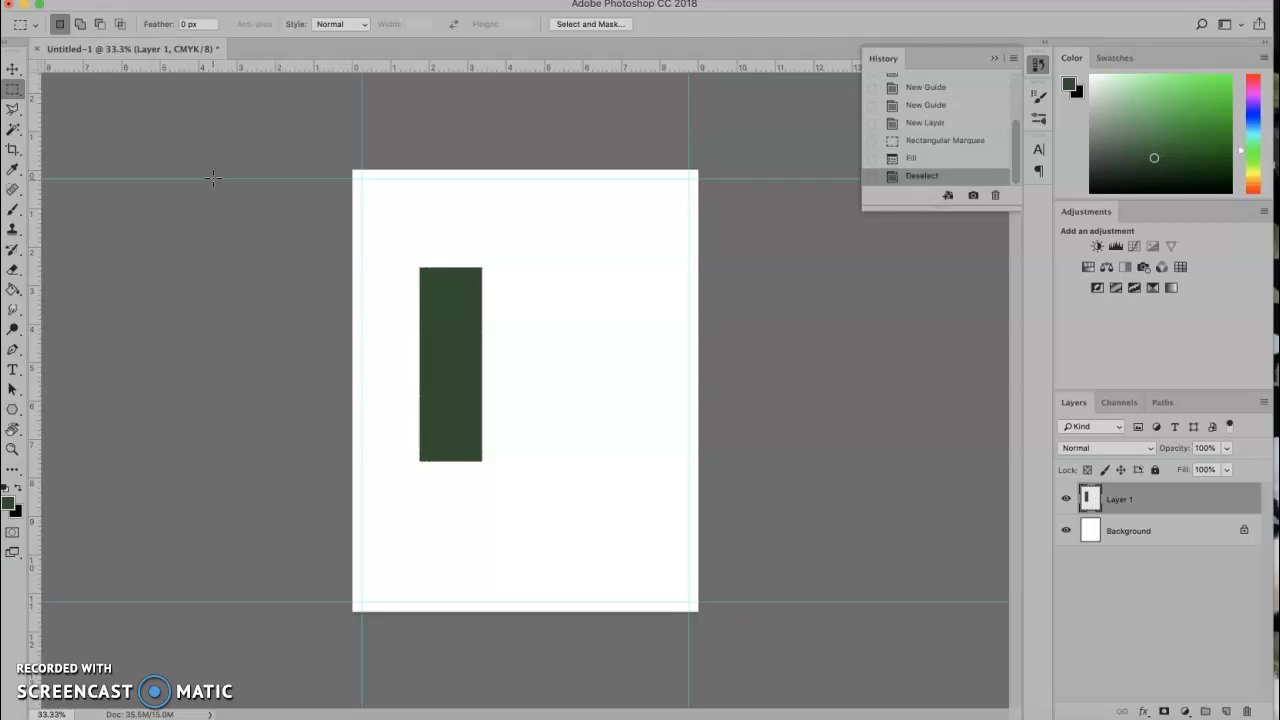
Move the green rectangle to the page's top-left corner.
left_click(13, 70)
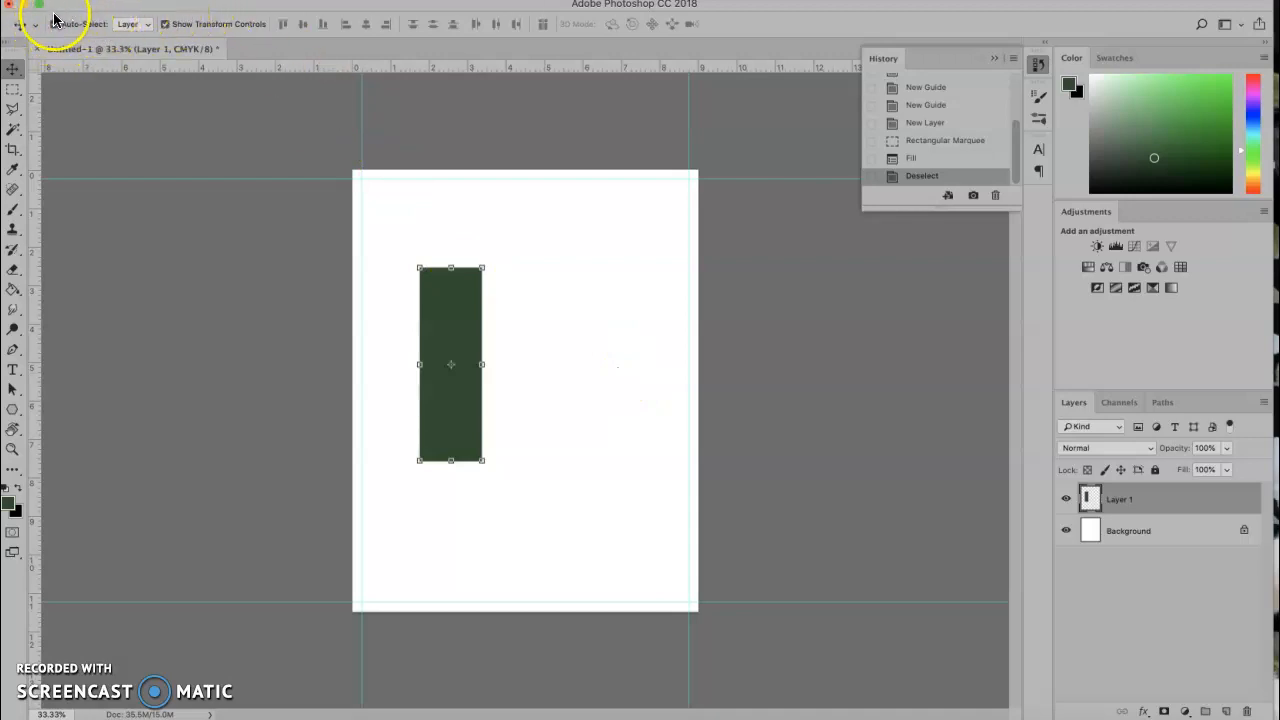
left_click(605, 288)
left_click(472, 287)
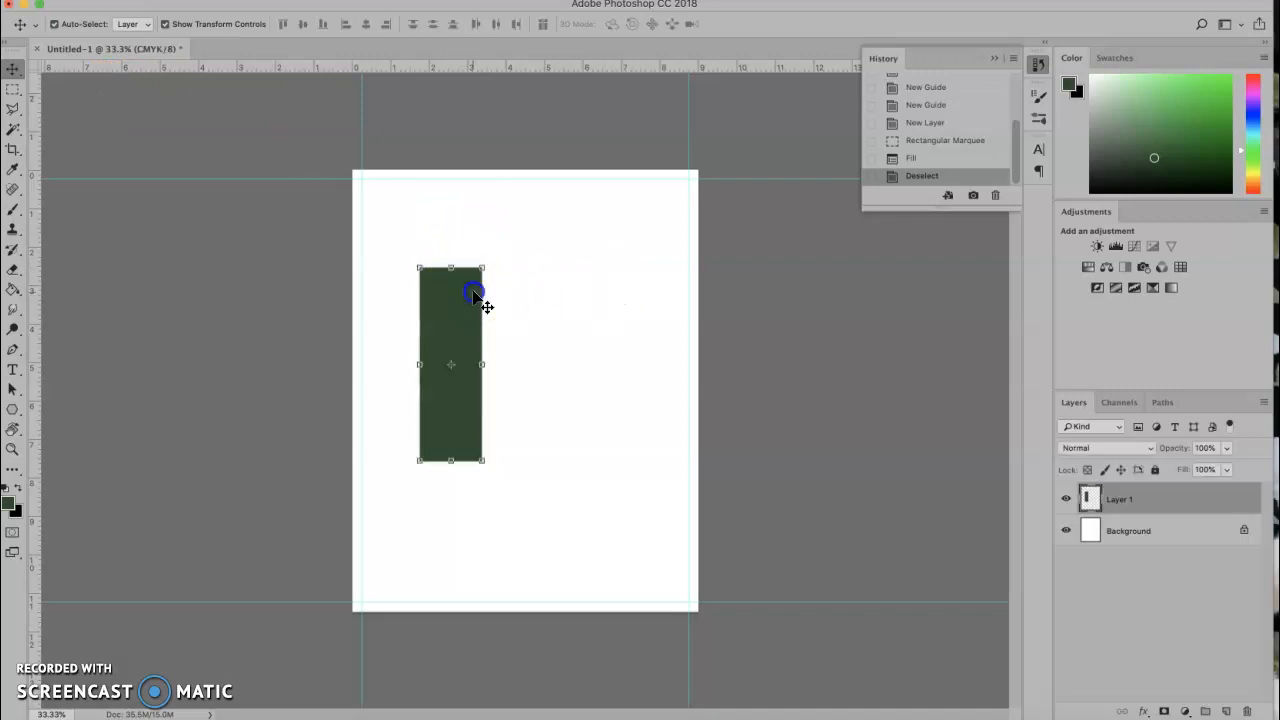
left_click_drag(473, 292, 418, 207)
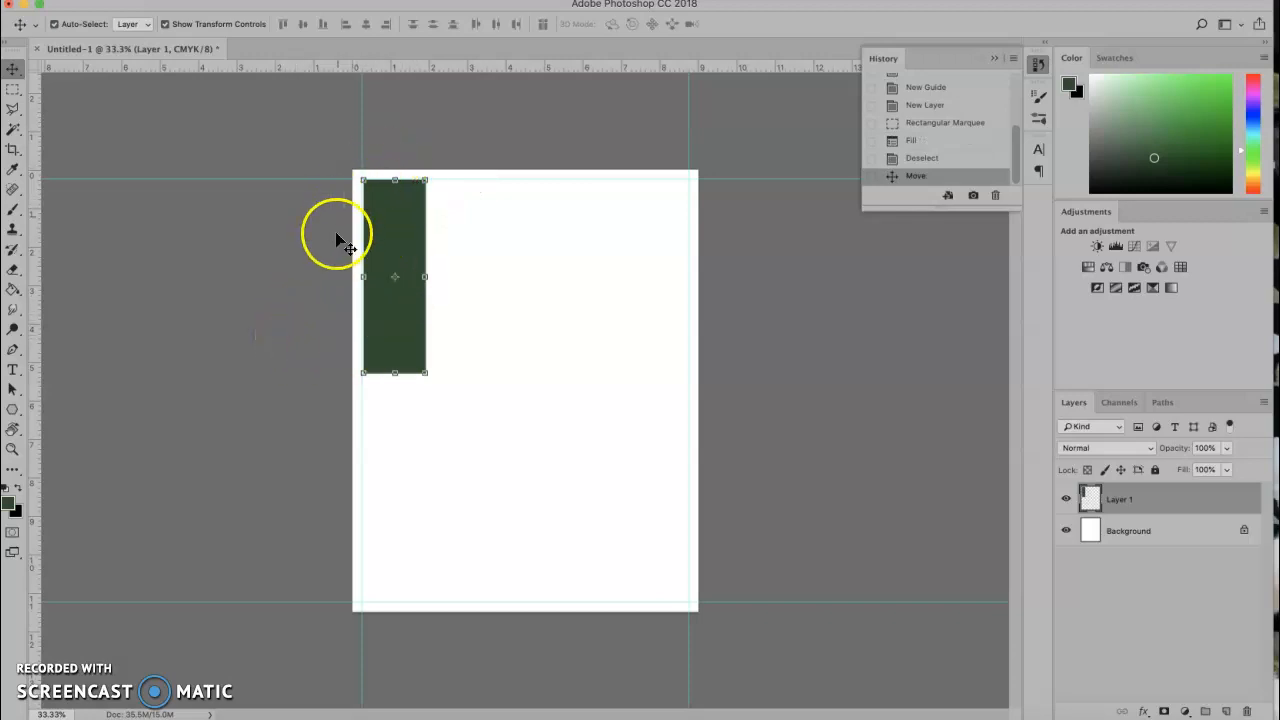
Stretch the rectangle into a full-height bar extending past the left, top and bottom edges.
left_click_drag(395, 372, 401, 601)
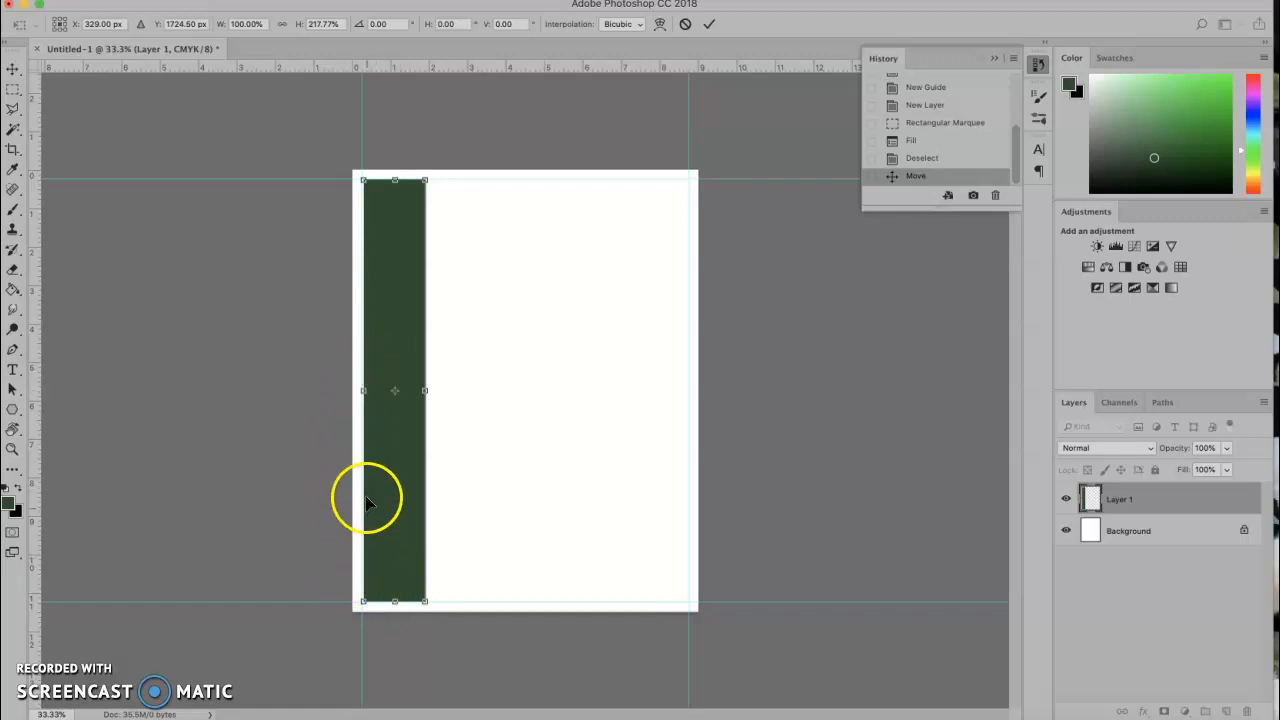
left_click_drag(363, 390, 352, 391)
left_click_drag(388, 179, 387, 169)
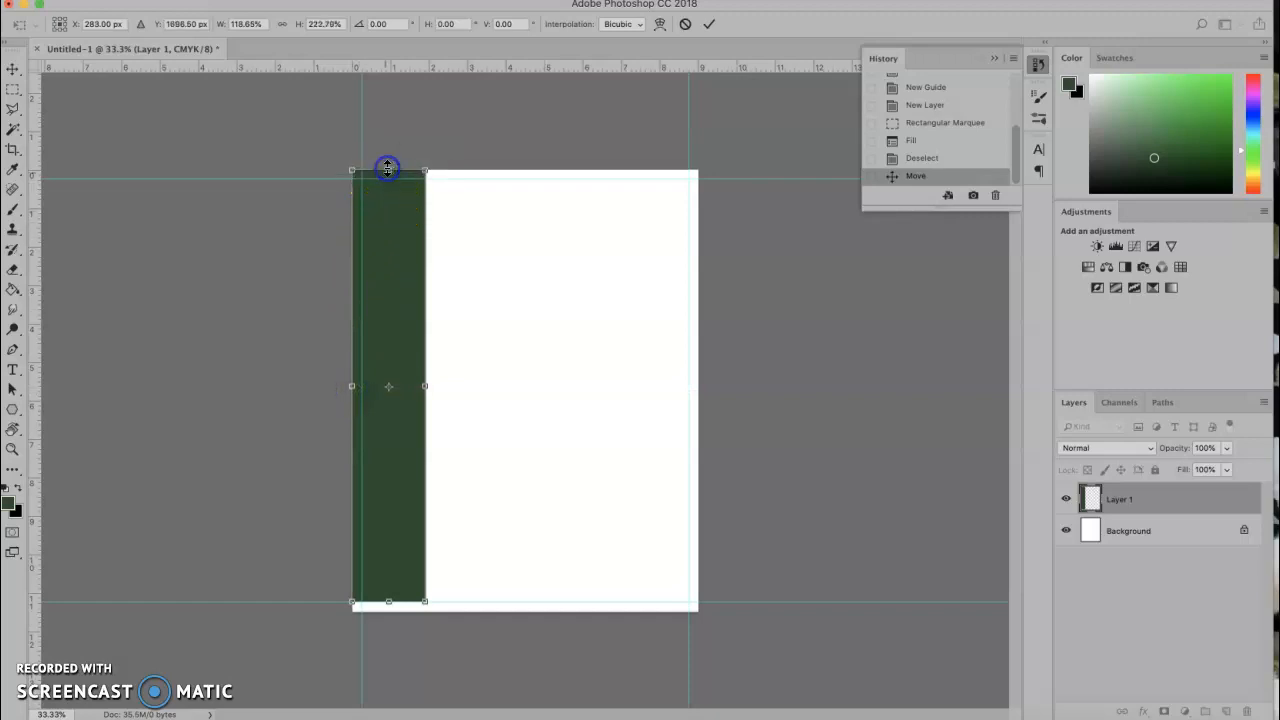
left_click_drag(387, 601, 388, 611)
double_click(390, 523)
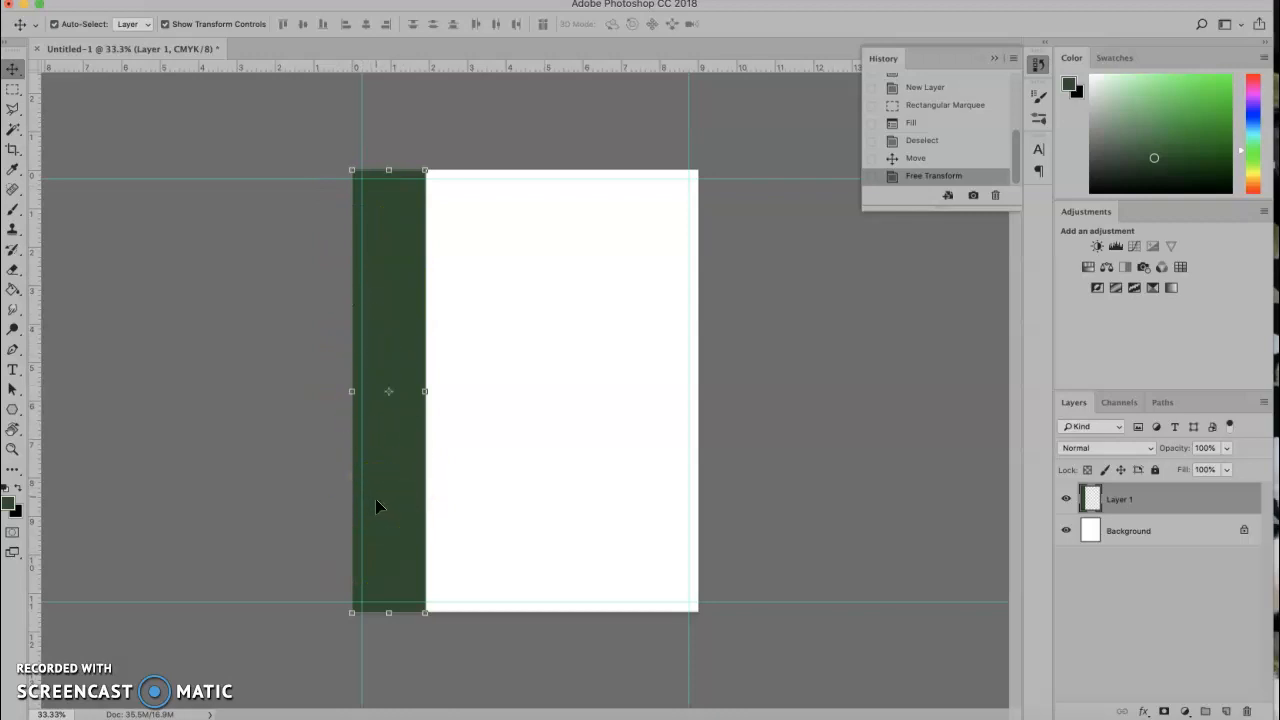
left_click(244, 334)
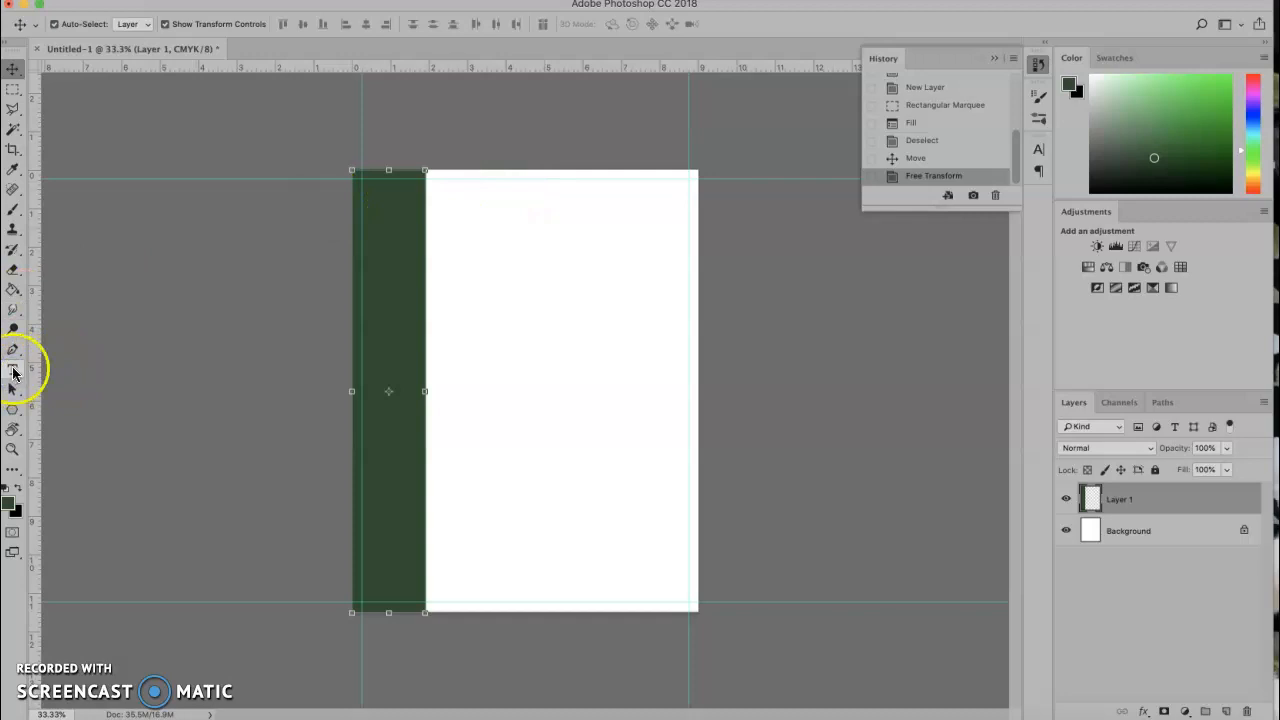
Add a 'Hello' text layer near the top of the page at 48 pt.
key("t")
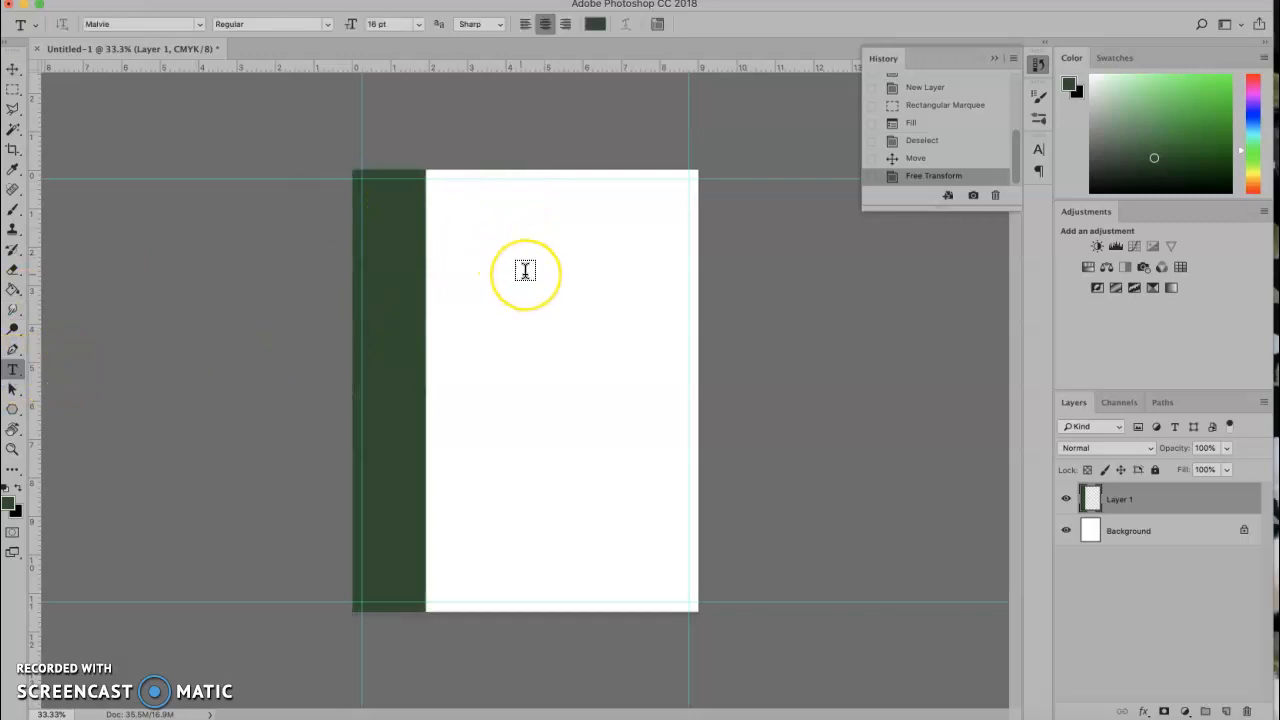
left_click(525, 271)
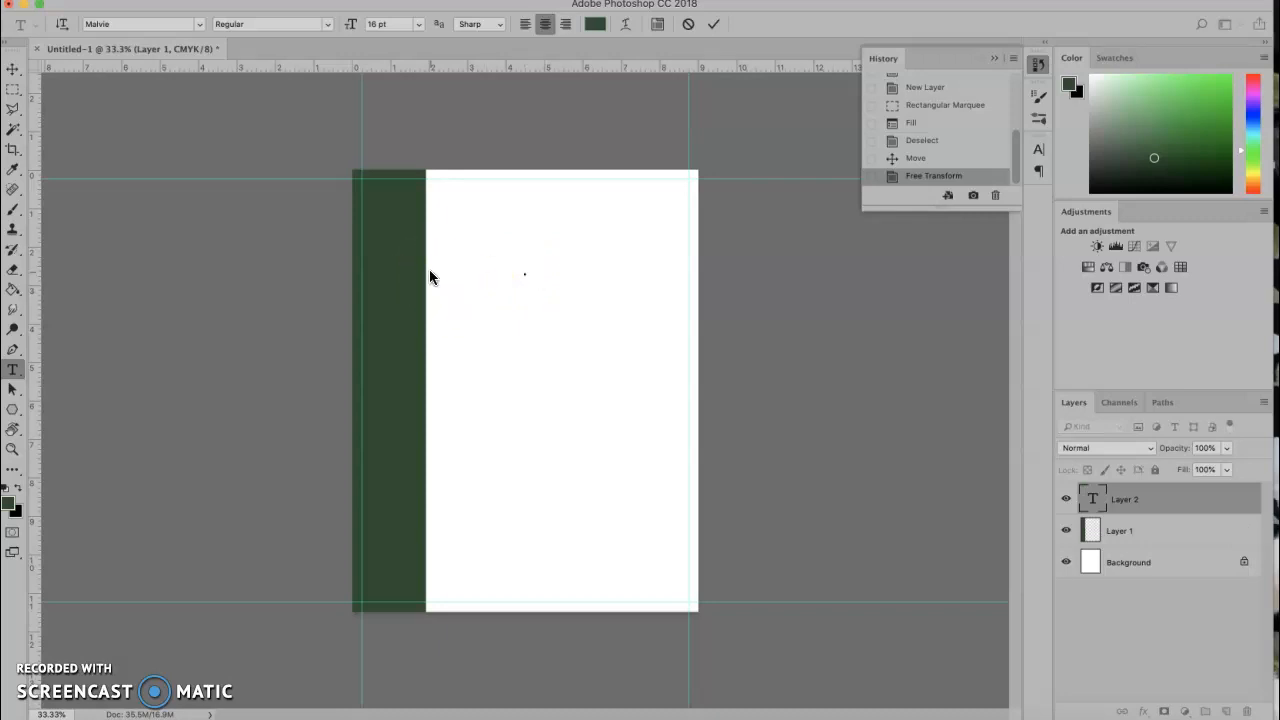
type("Hello")
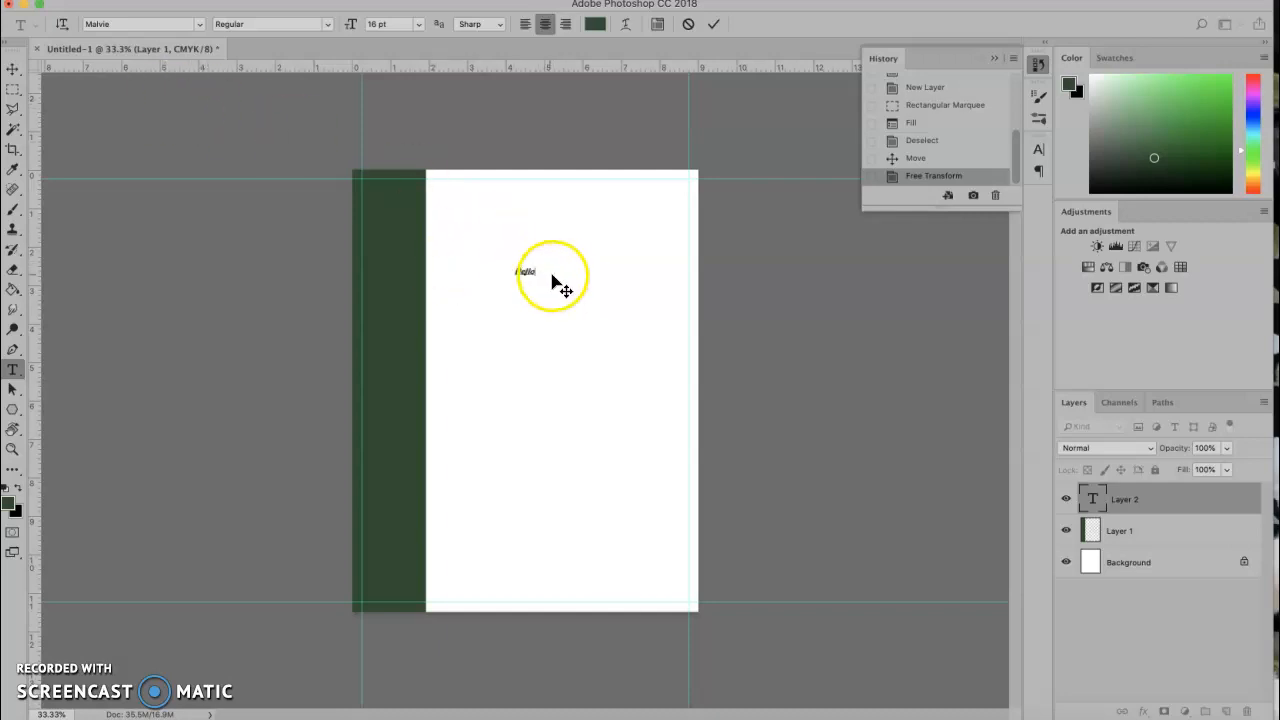
left_click_drag(533, 268, 506, 270)
left_click(418, 24)
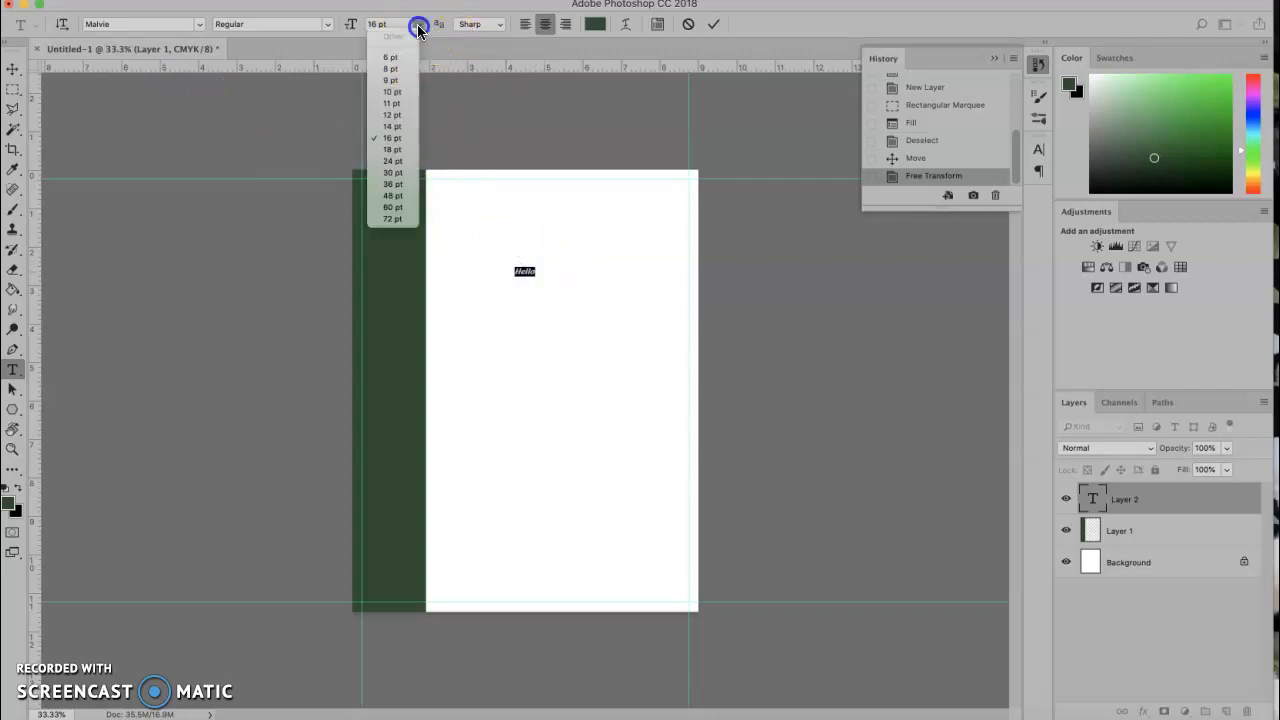
left_click(397, 195)
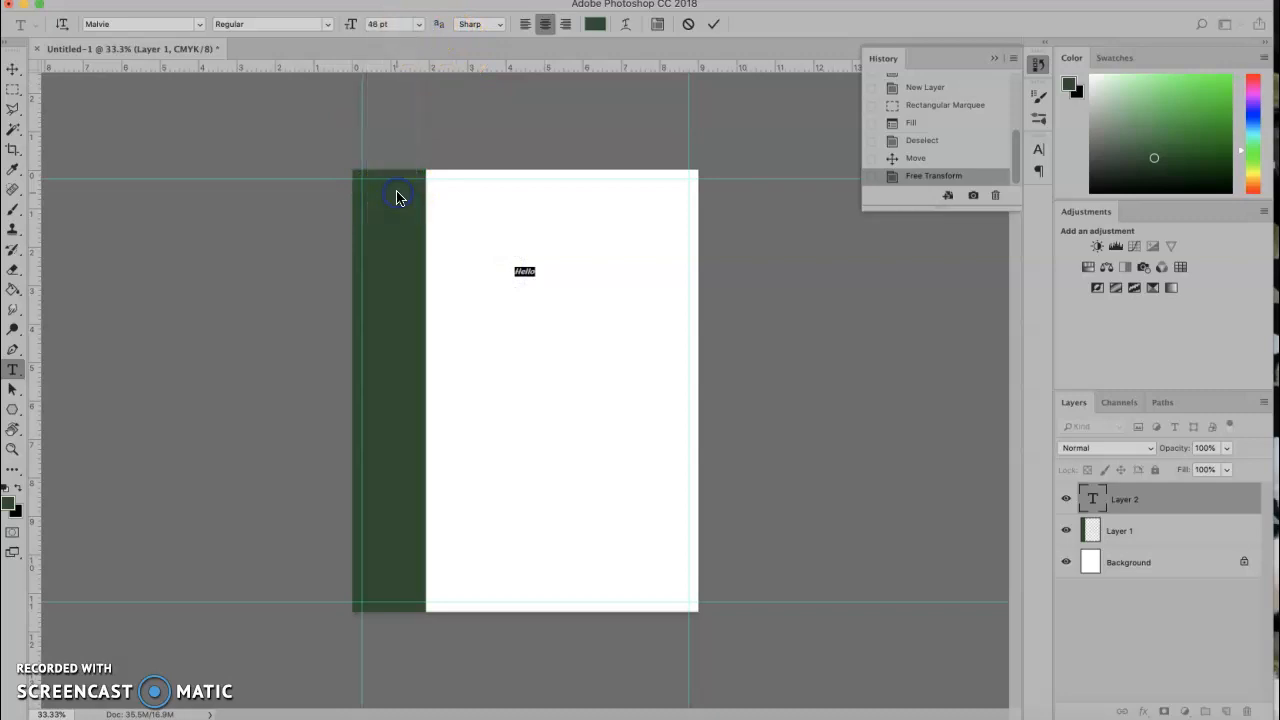
left_click(19, 72)
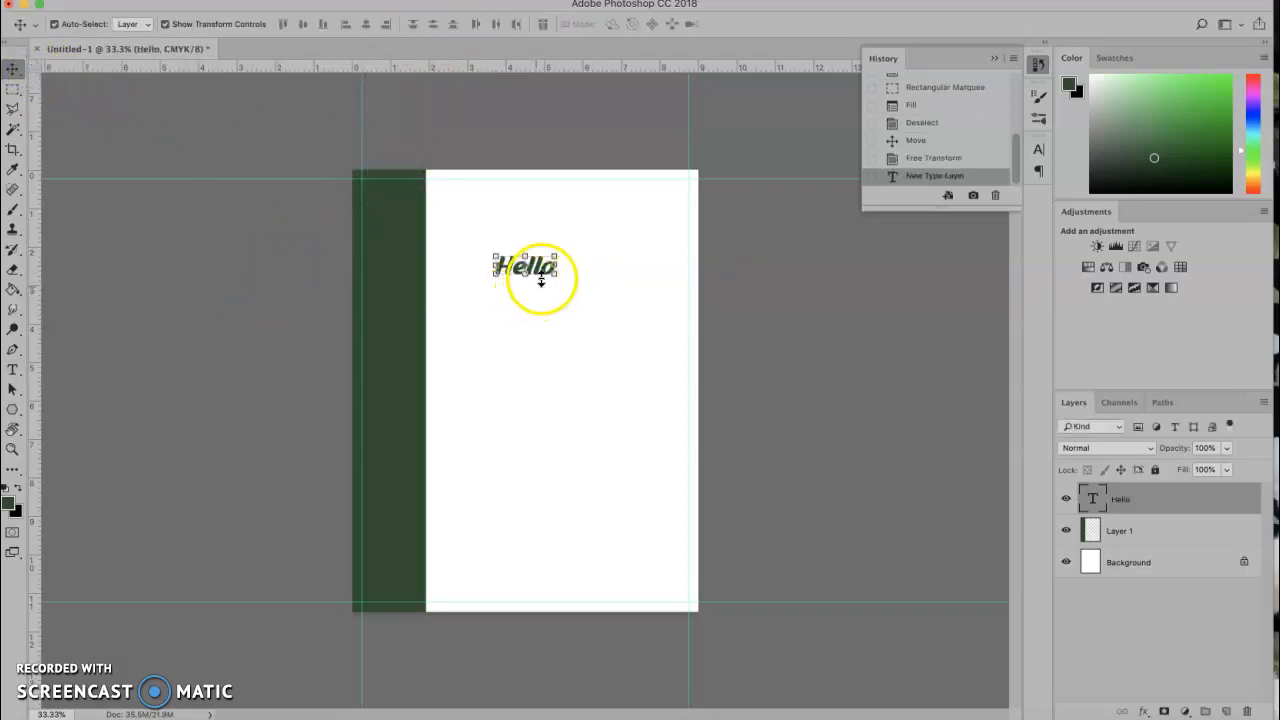
Reposition the Hello text beside the green bar, nudging it right and slightly lower.
left_click_drag(545, 273, 478, 196)
left_click(252, 330)
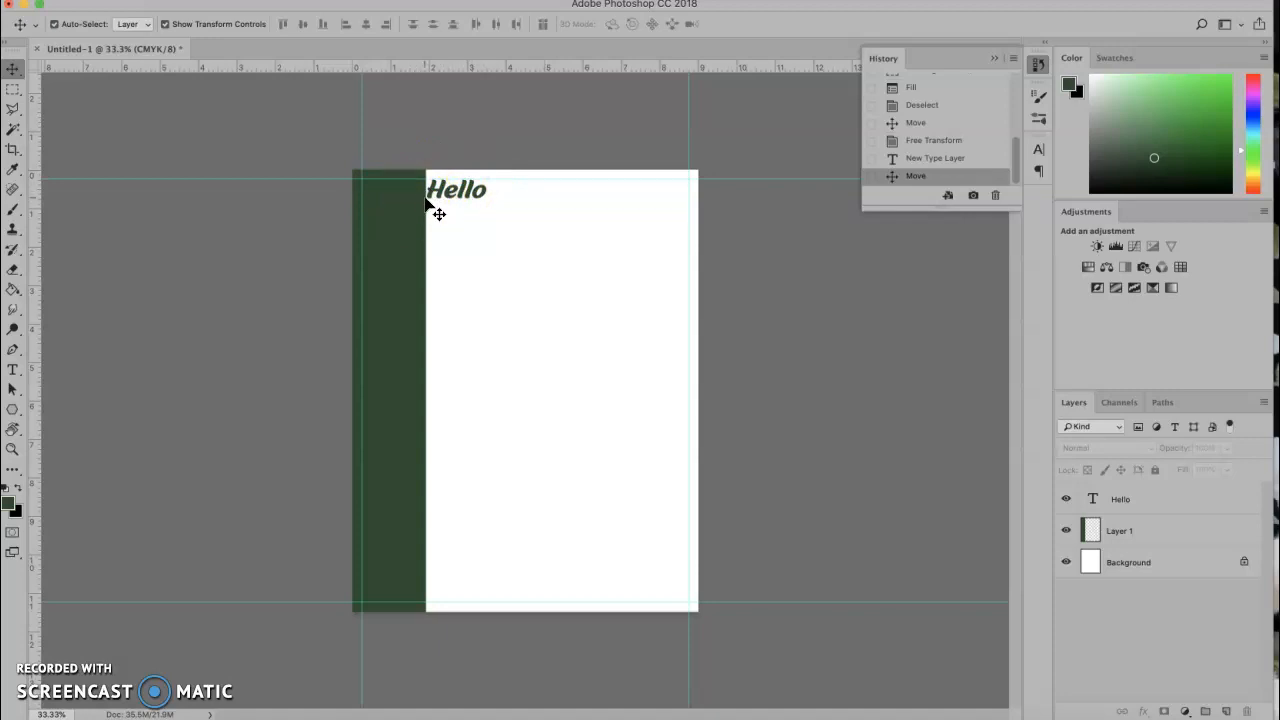
left_click(455, 197)
left_click_drag(454, 194, 455, 197)
left_click(428, 197)
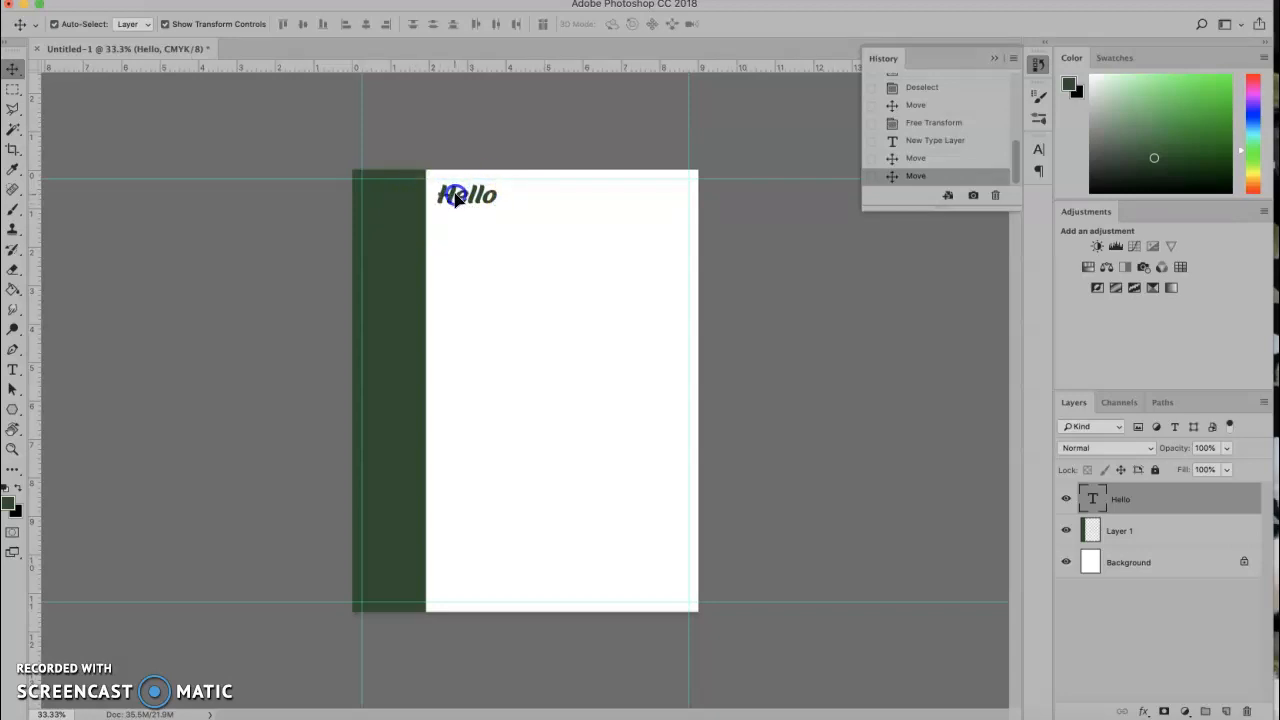
left_click_drag(455, 199, 455, 207)
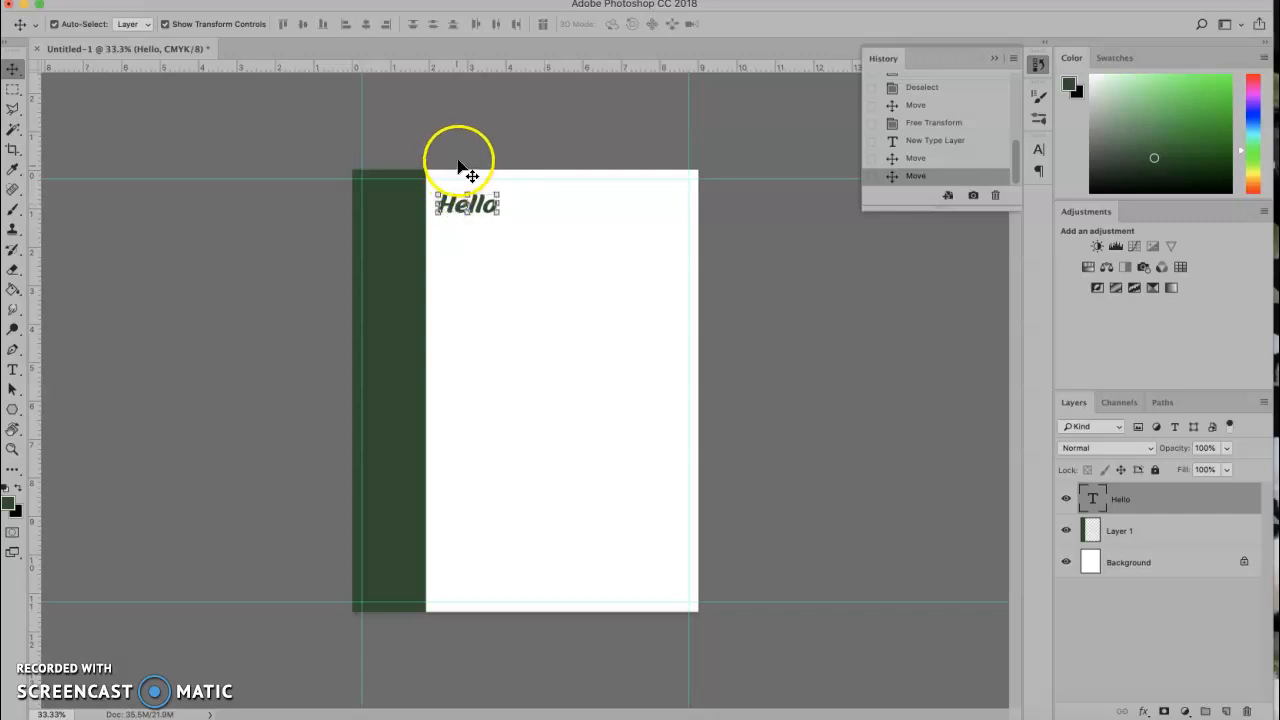
left_click(279, 285)
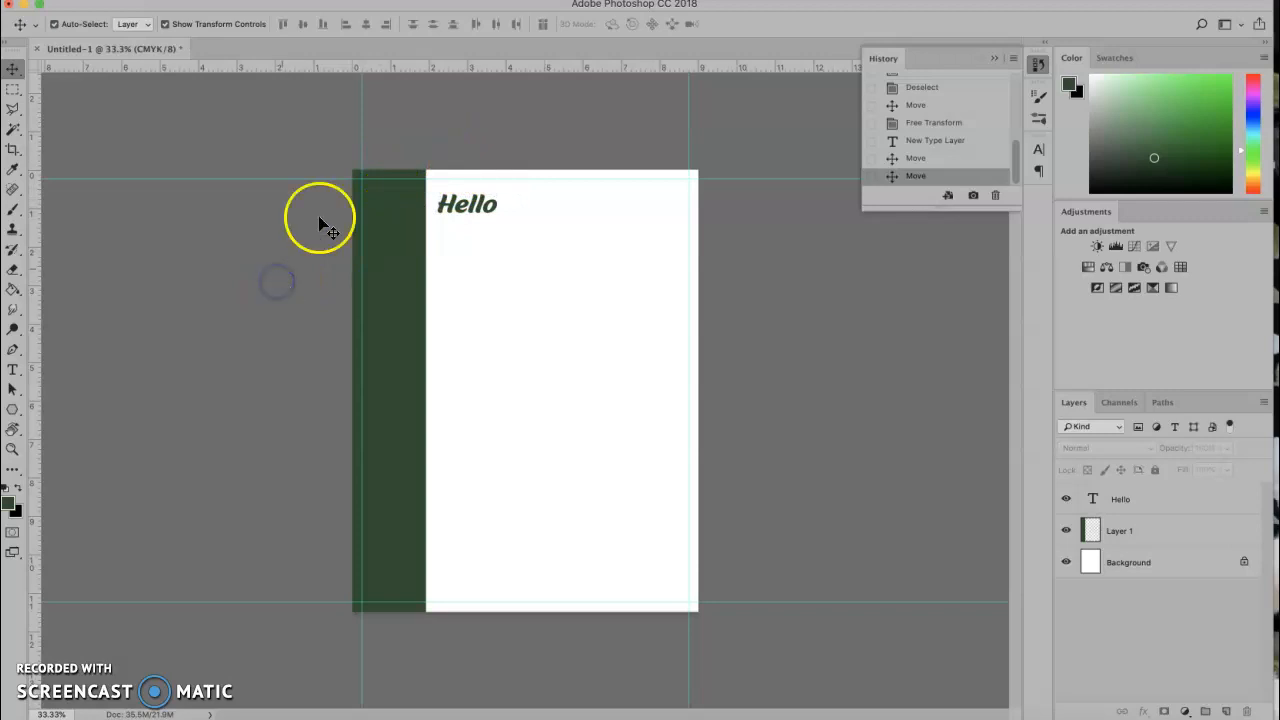
Add a horizontal guide near the page top and a vertical guide at the green bar's edge.
left_click_drag(446, 68, 446, 189)
left_click_drag(37, 287, 437, 260)
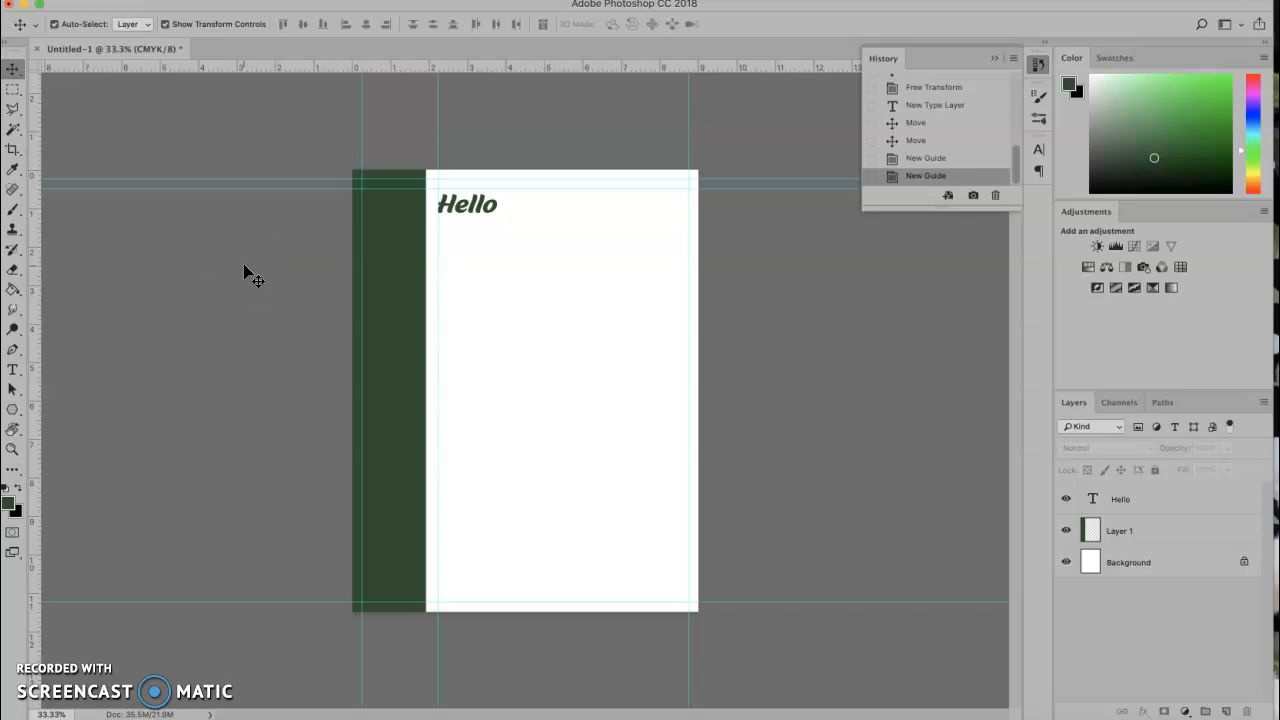
left_click(294, 307)
left_click(1163, 508)
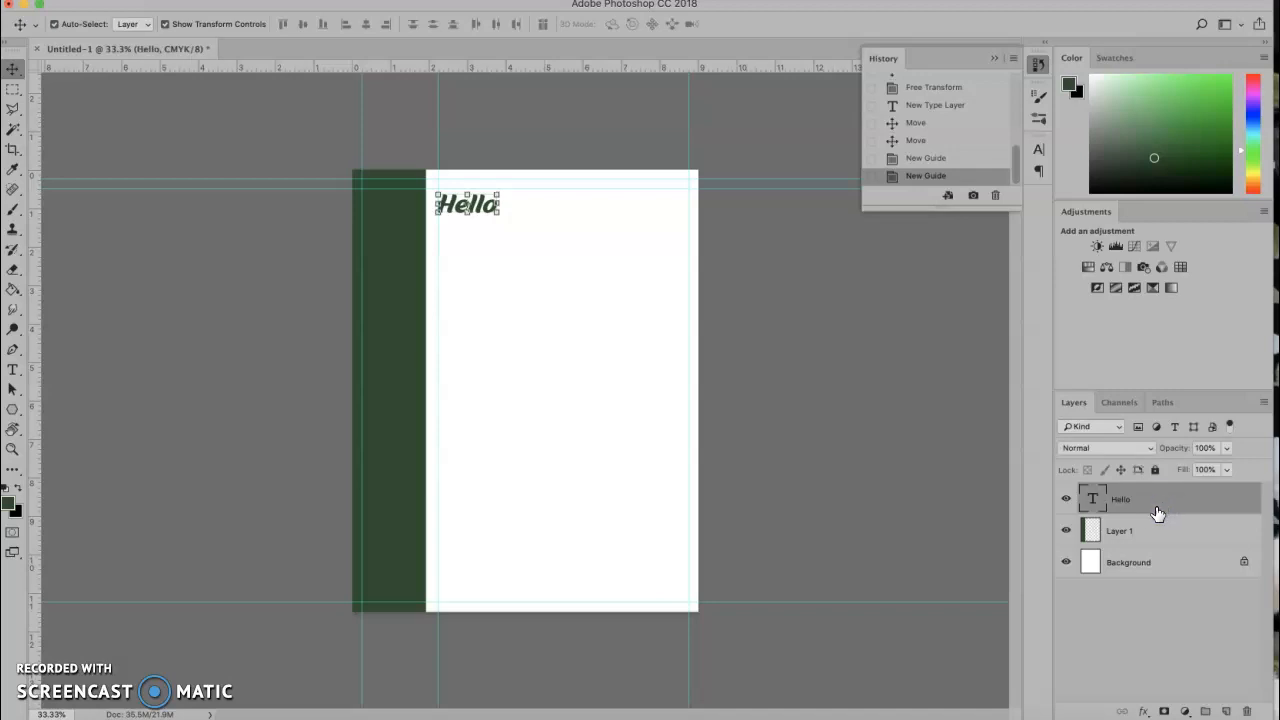
left_click(1151, 534)
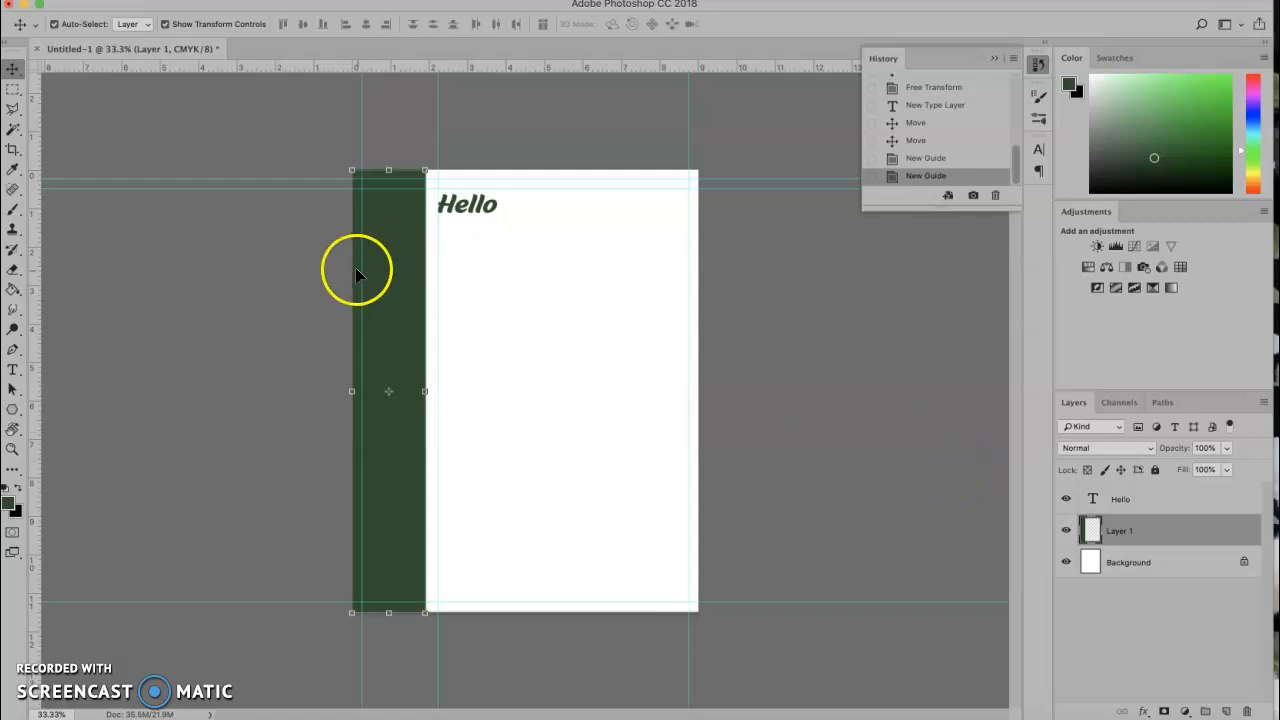
left_click(155, 142)
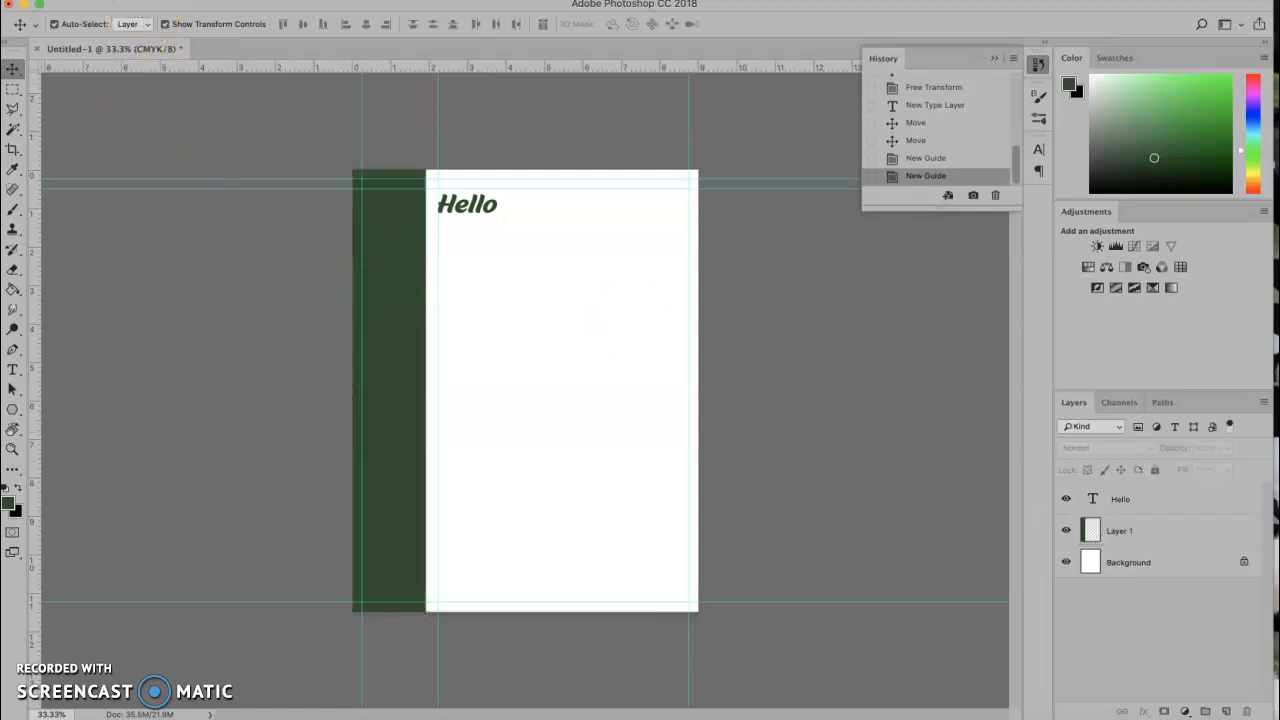
left_click(128, 1)
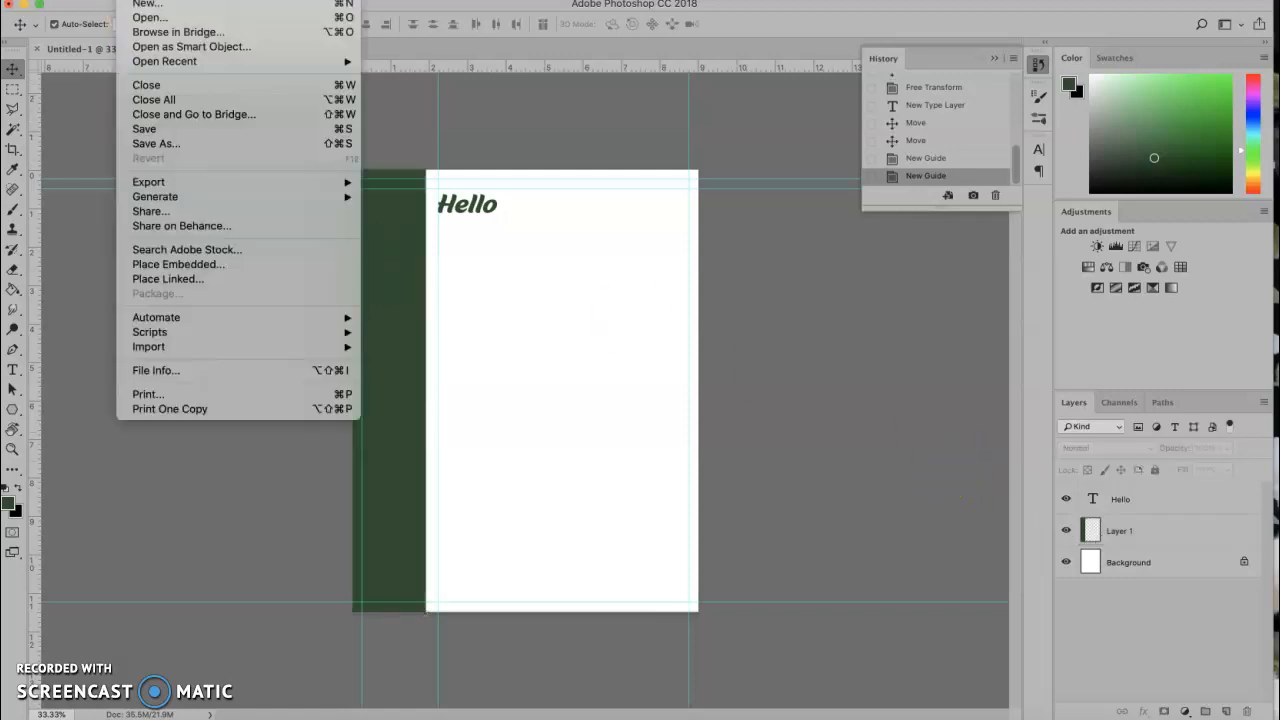
Save the document to the Desktop as hello.psd.
left_click(161, 129)
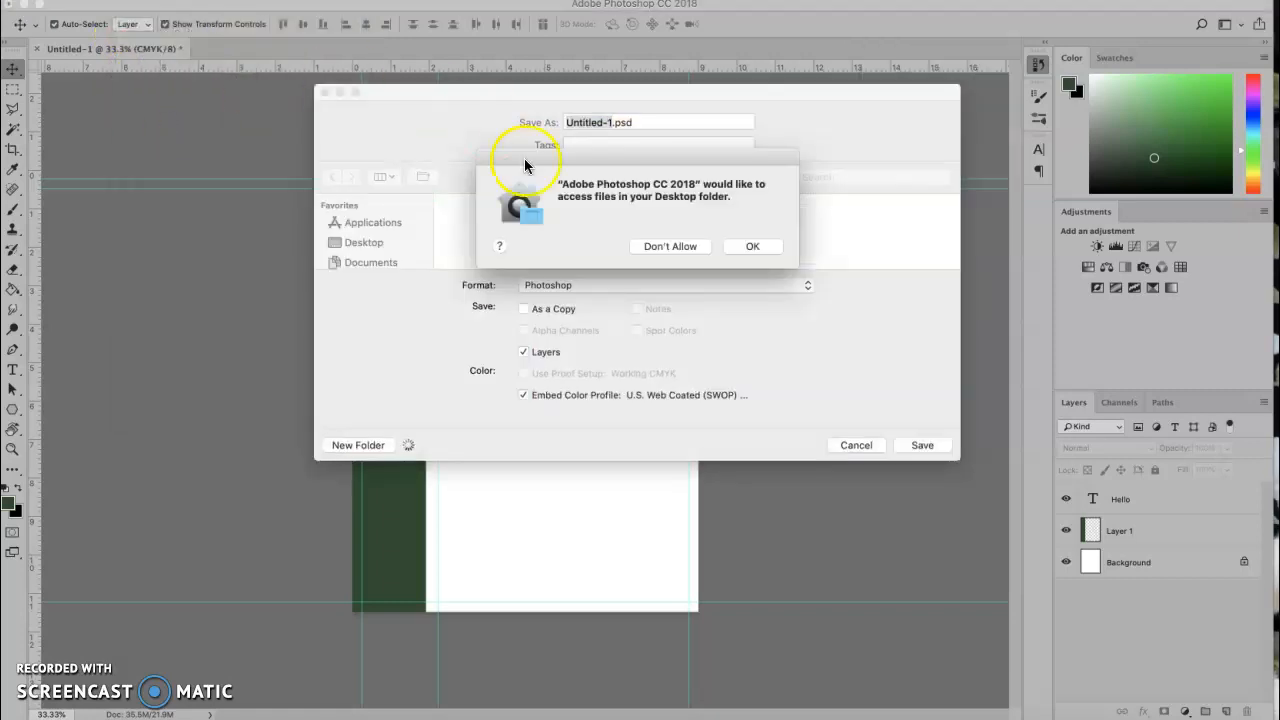
left_click(765, 246)
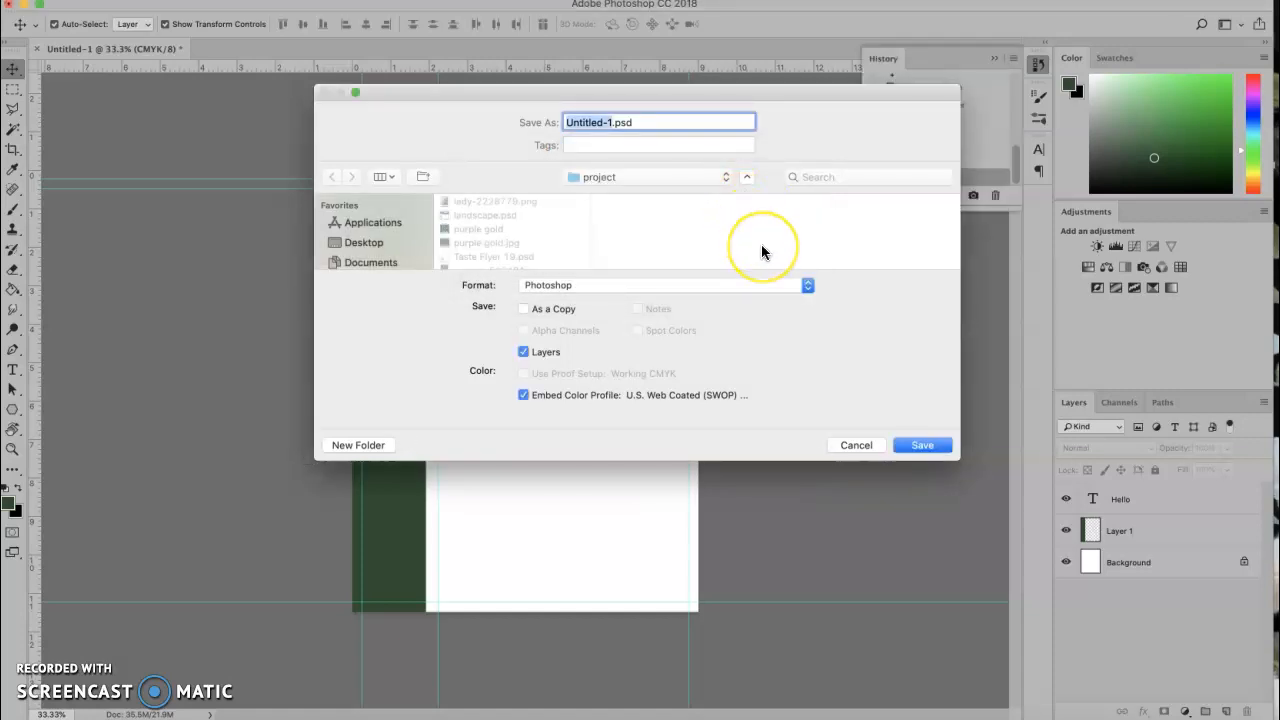
type("hello")
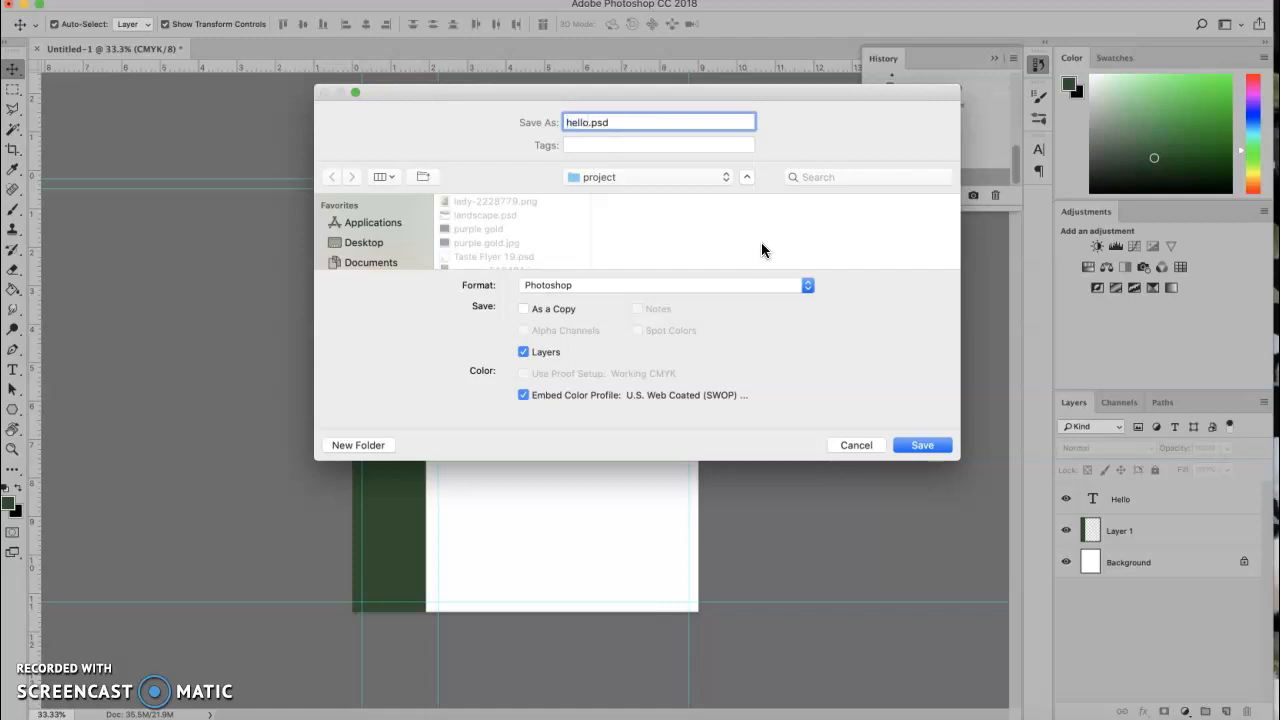
left_click(376, 248)
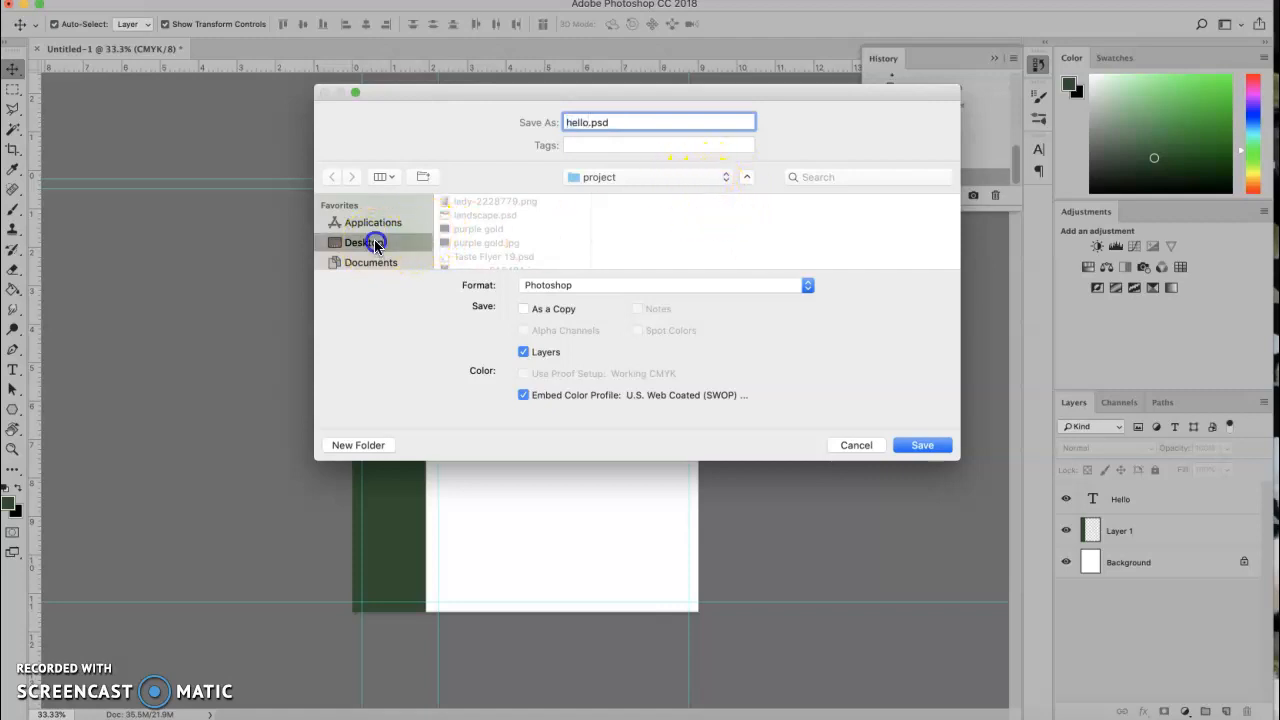
left_click(930, 450)
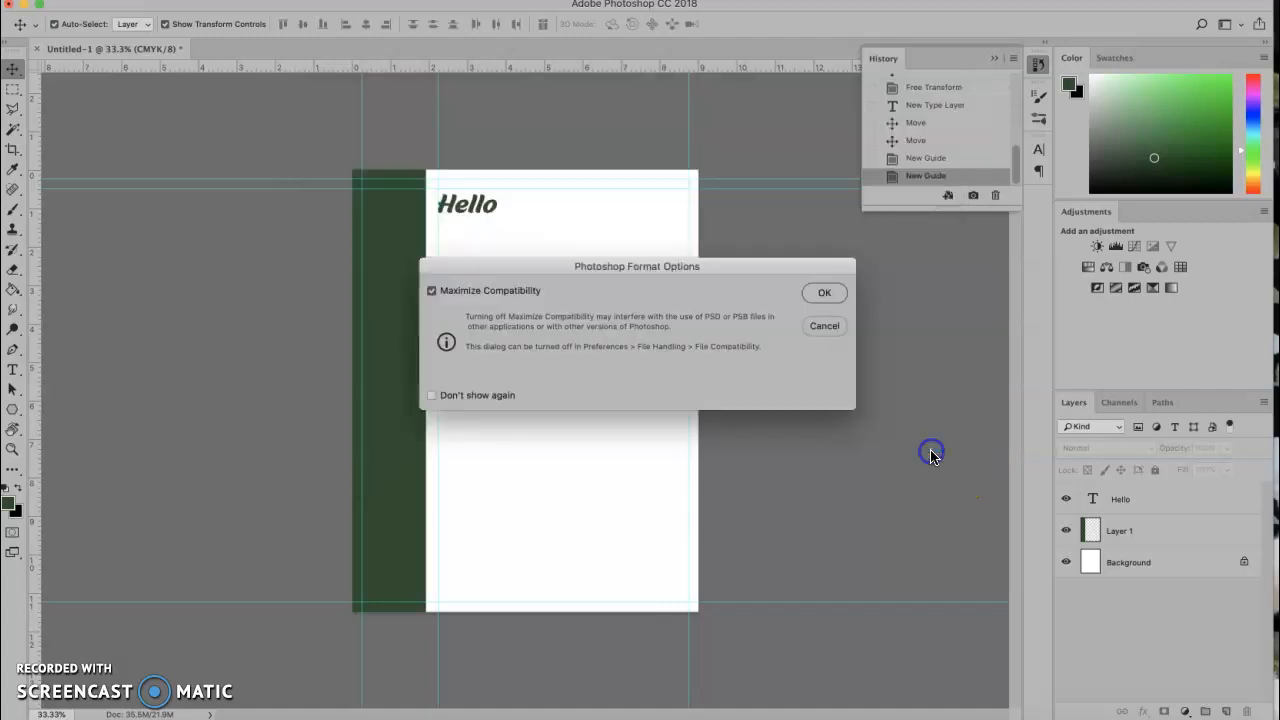
left_click(826, 293)
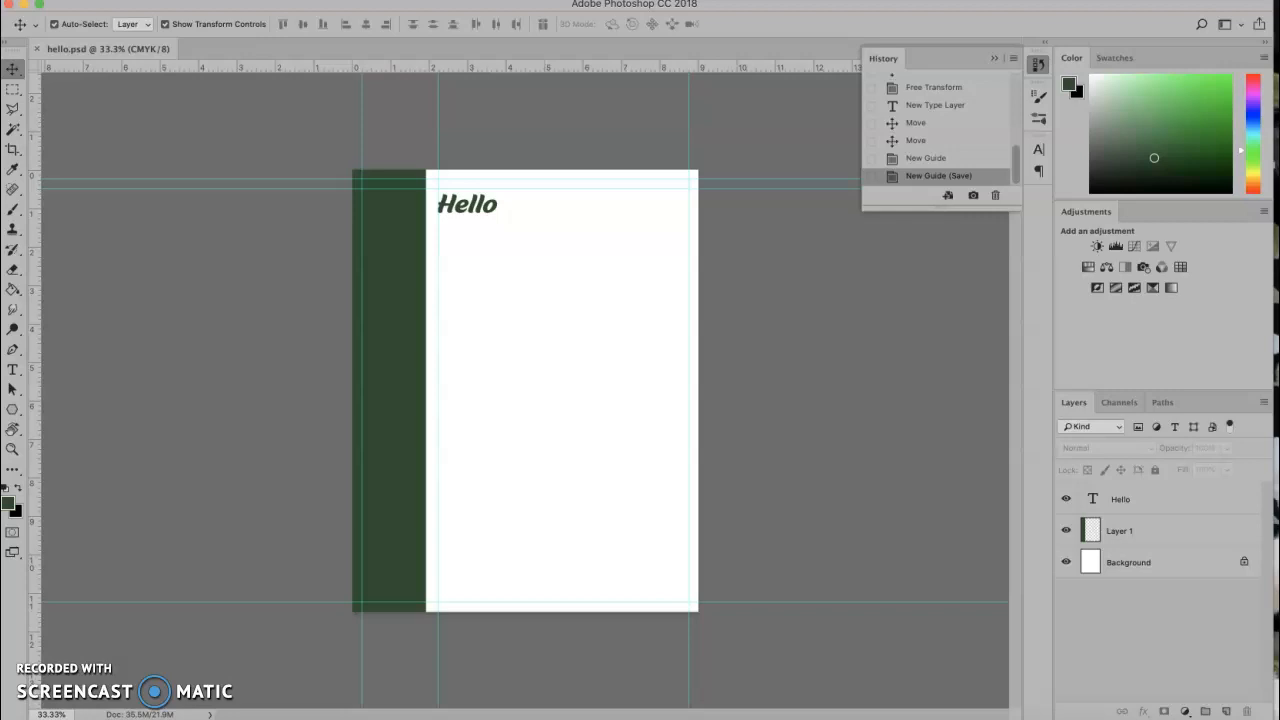
left_click(243, 1)
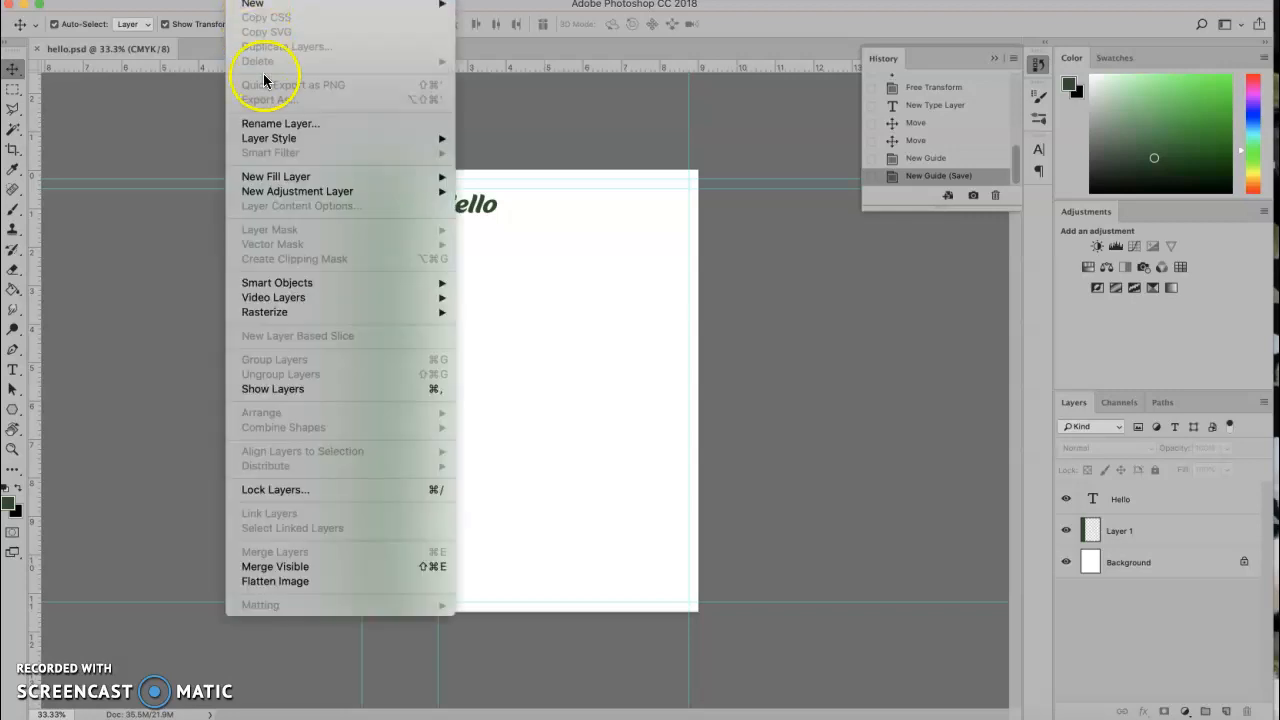
Flatten the image and save it to the Desktop as hello.jpg at JPEG quality 6.
left_click(286, 581)
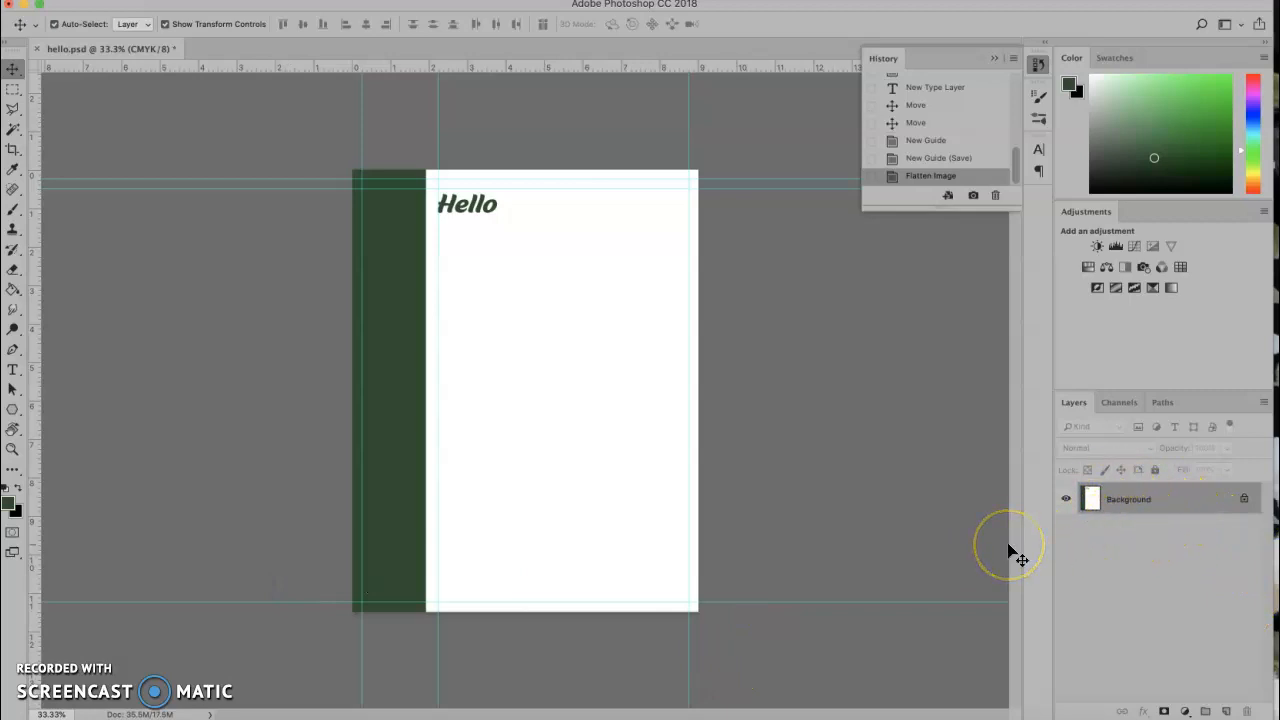
left_click(594, 352)
left_click(130, 0)
left_click(166, 144)
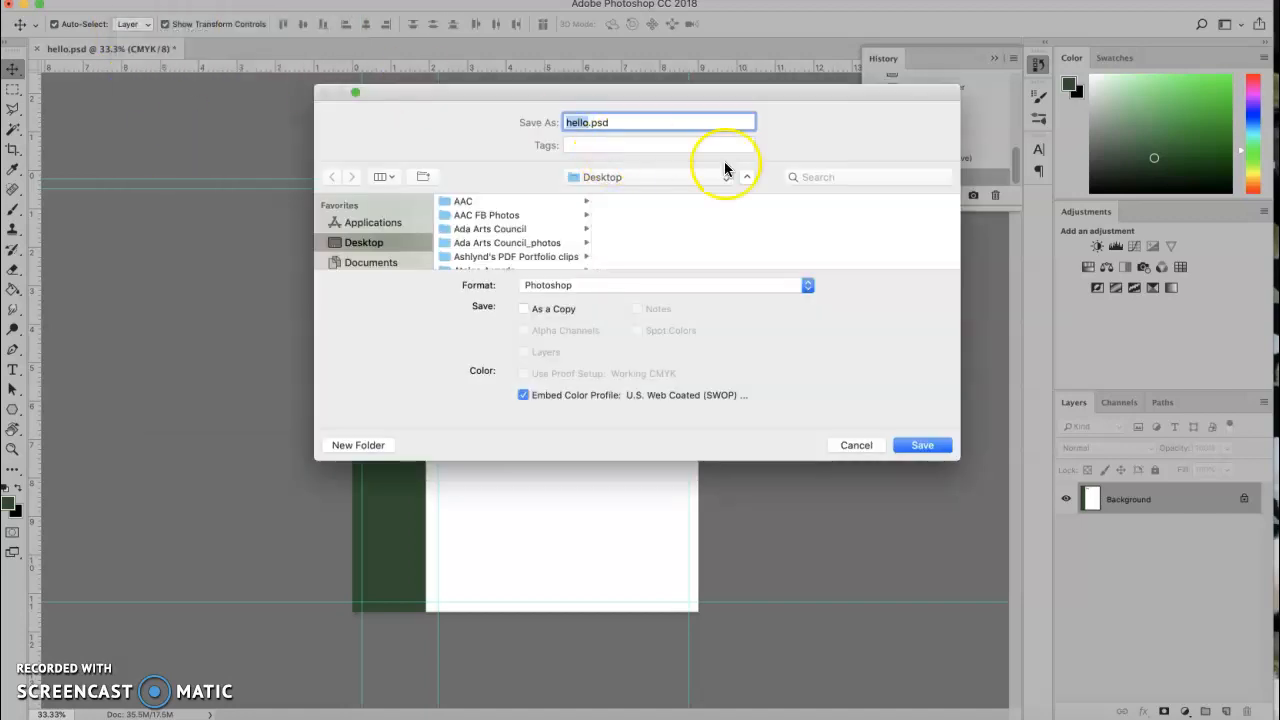
left_click(808, 287)
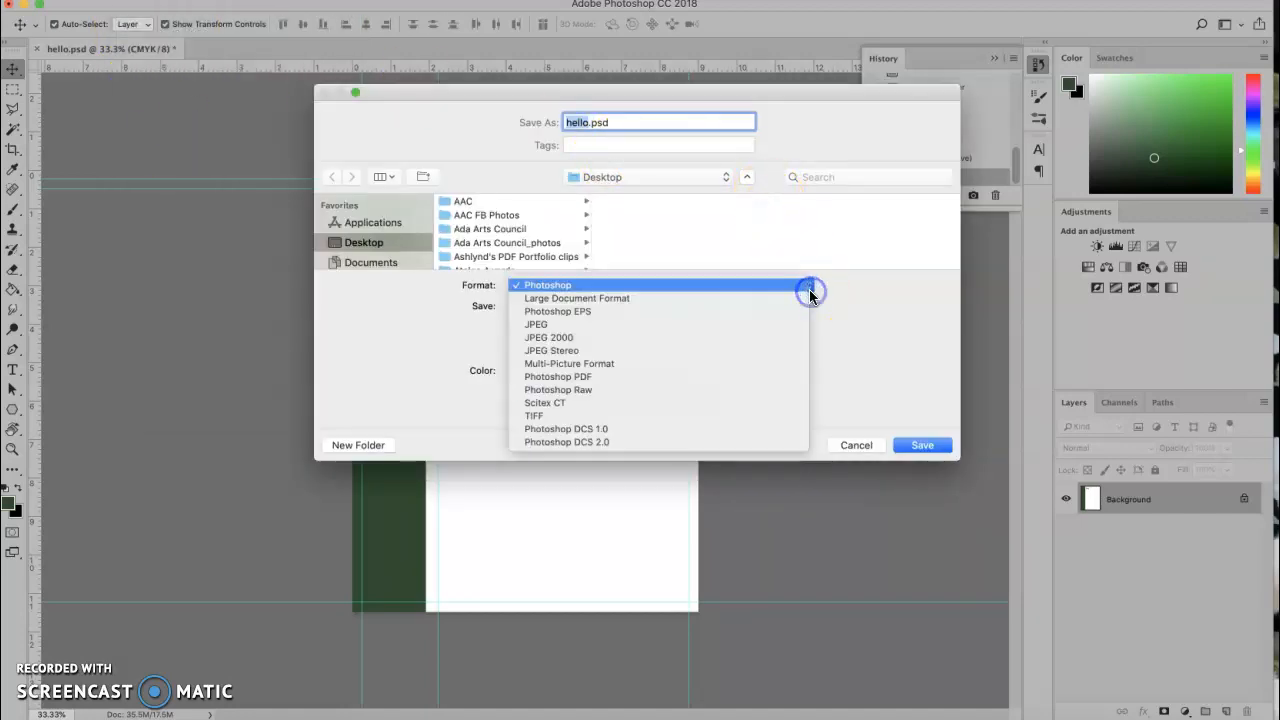
left_click(734, 324)
left_click(918, 446)
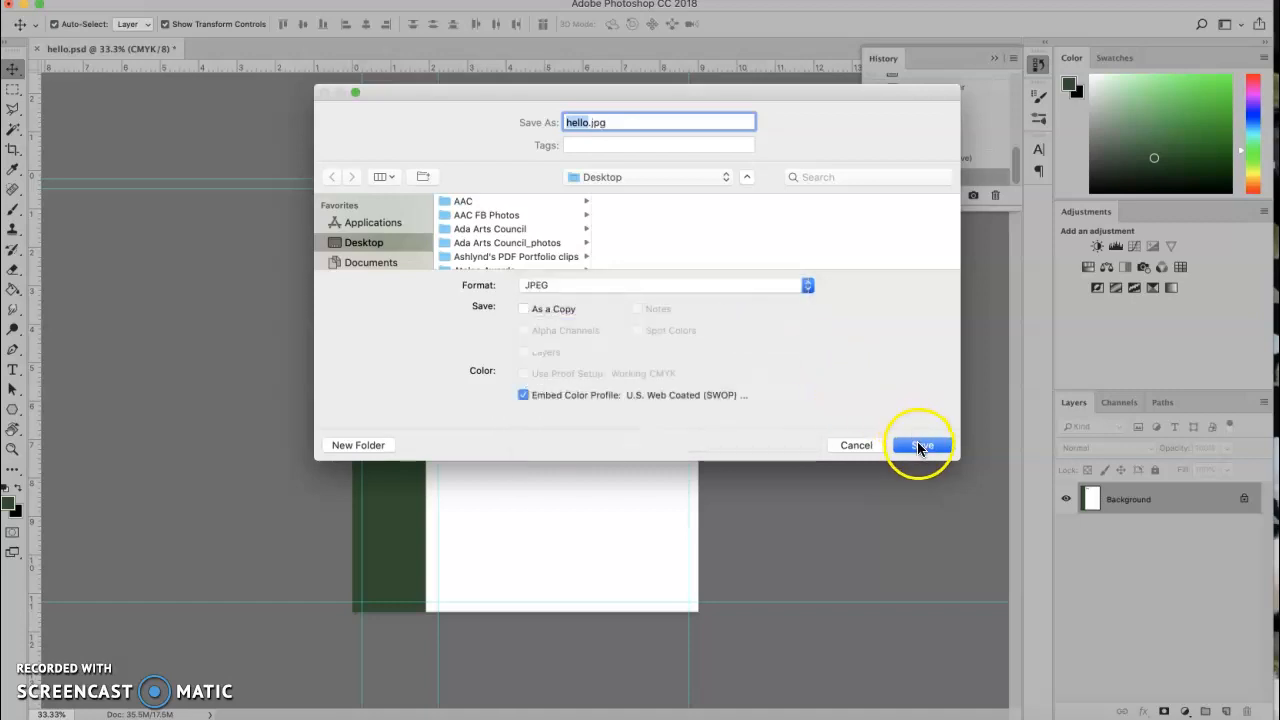
left_click(920, 447)
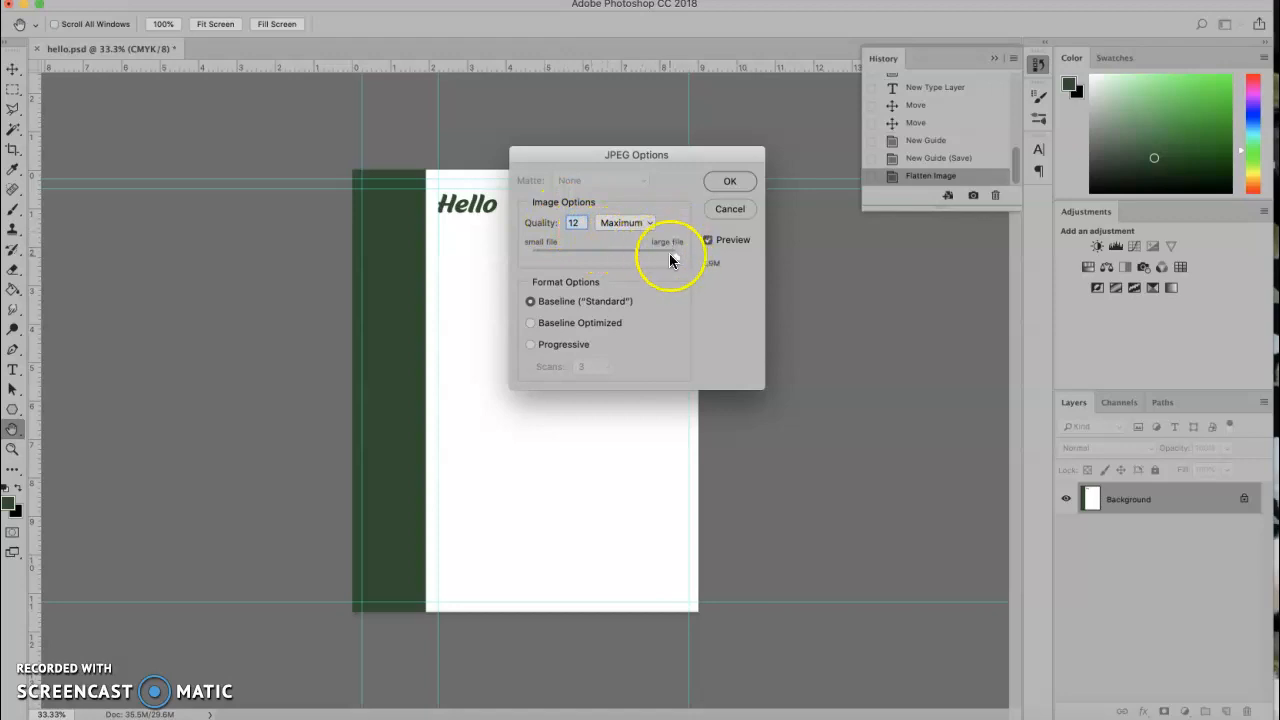
left_click(676, 259)
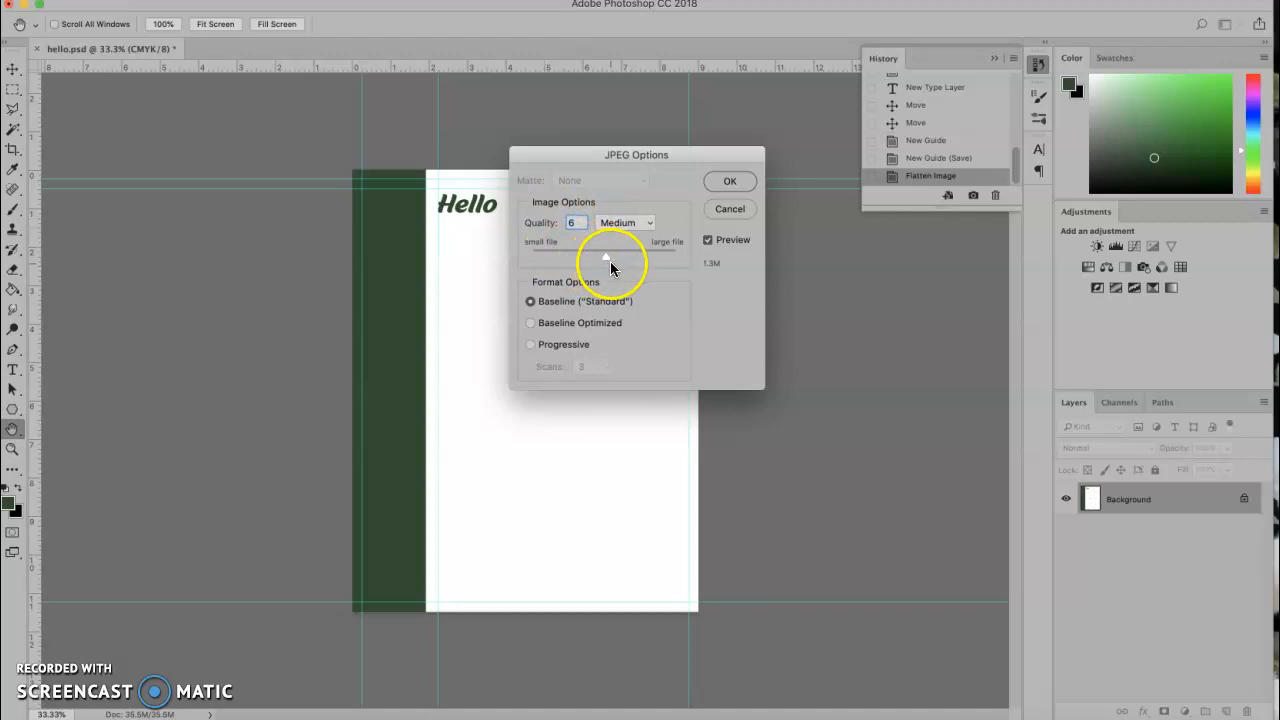
left_click(726, 182)
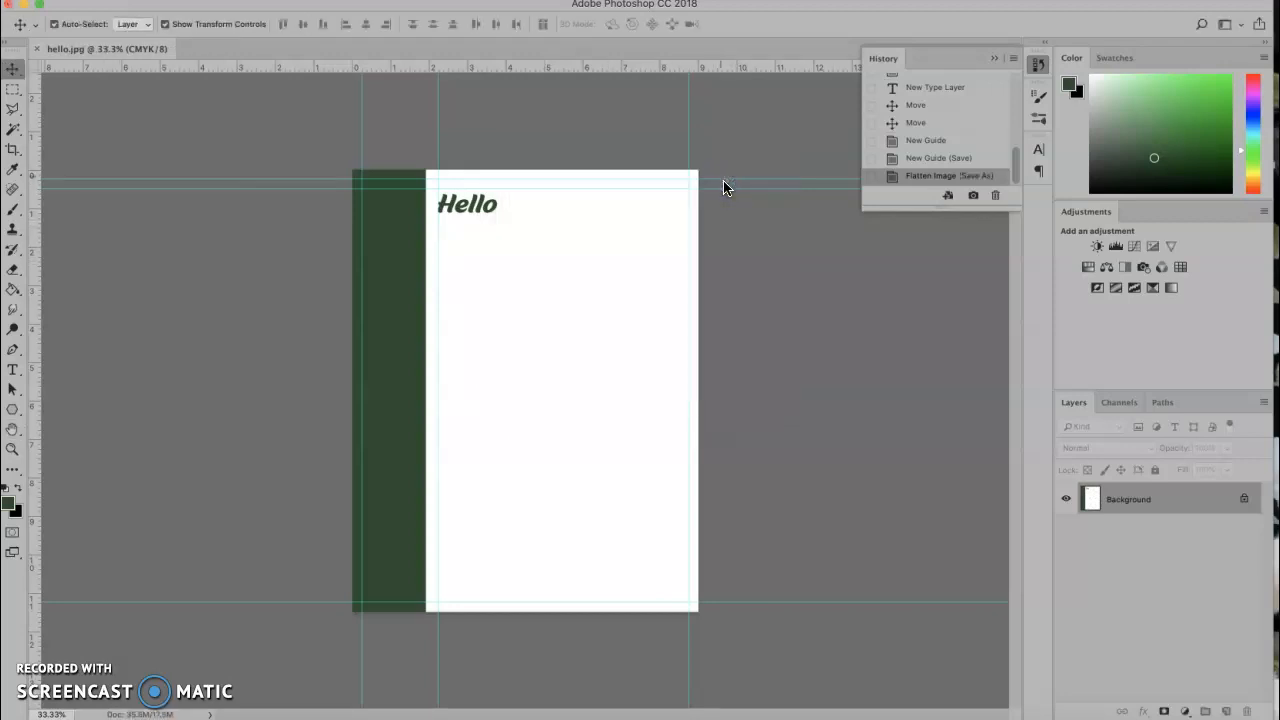
Hide Photoshop, minimise Chrome, and arrange hello.jpg beneath hello.psd on the desktop.
left_click(25, 8)
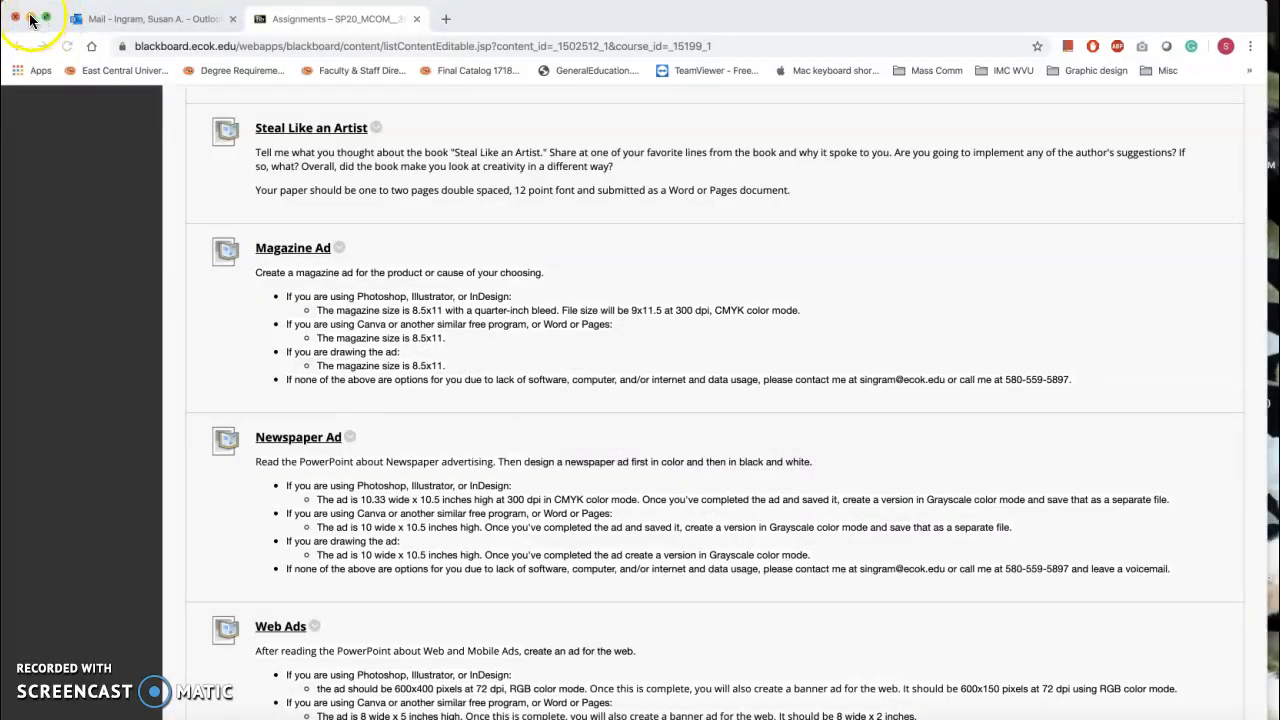
left_click(31, 18)
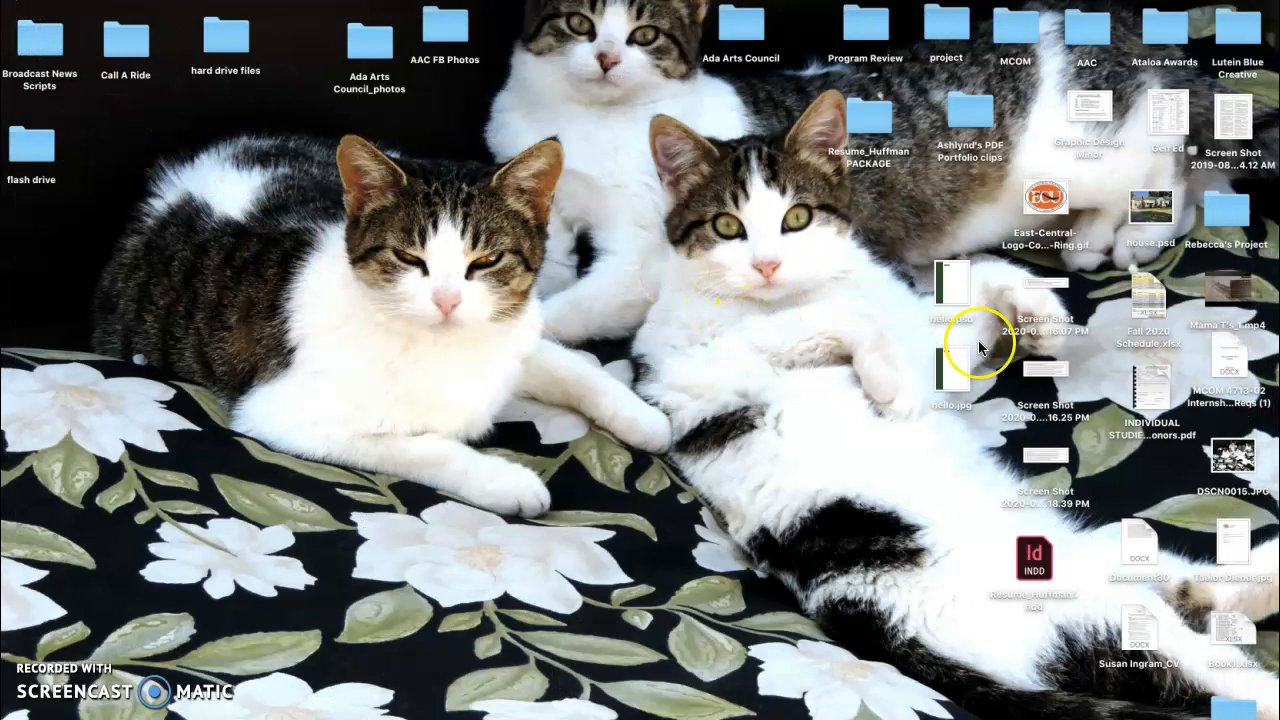
left_click_drag(946, 288, 950, 228)
left_click_drag(967, 352, 960, 287)
left_click(961, 287)
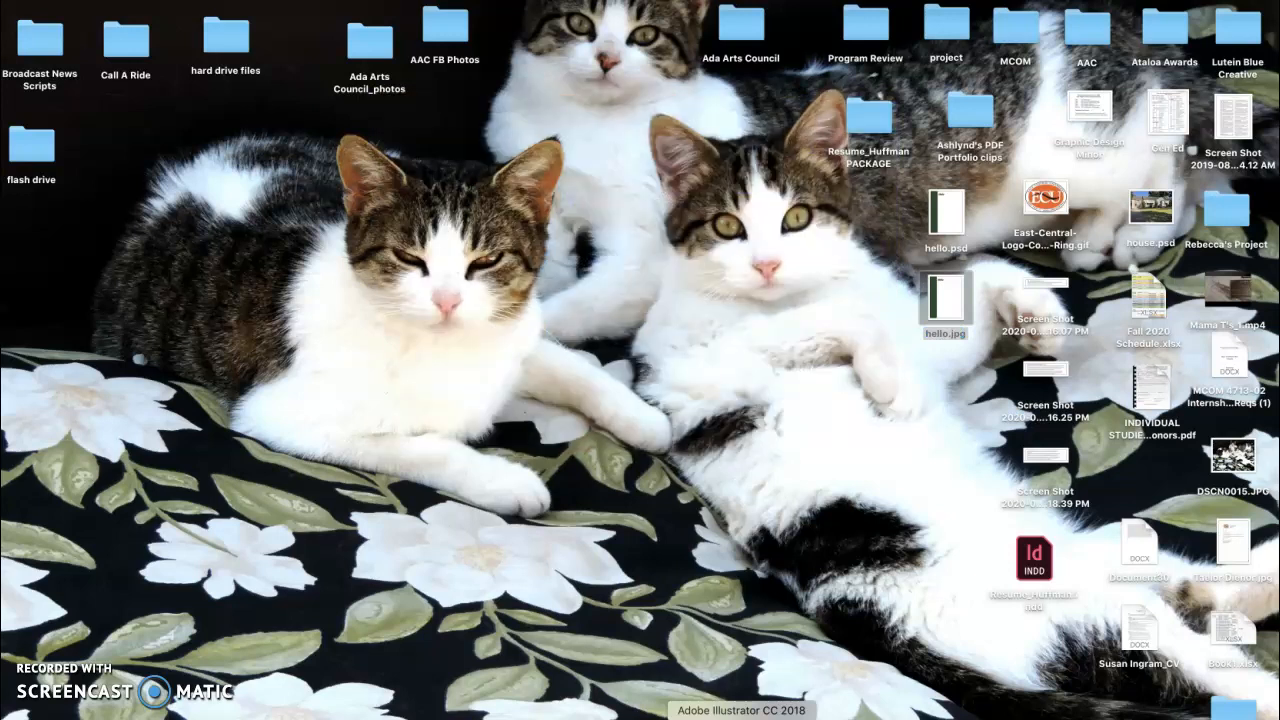
Grant Illustrator Desktop and Downloads access, then create a Letter document with linked 0.25 in bleed.
left_click(762, 248)
left_click(770, 247)
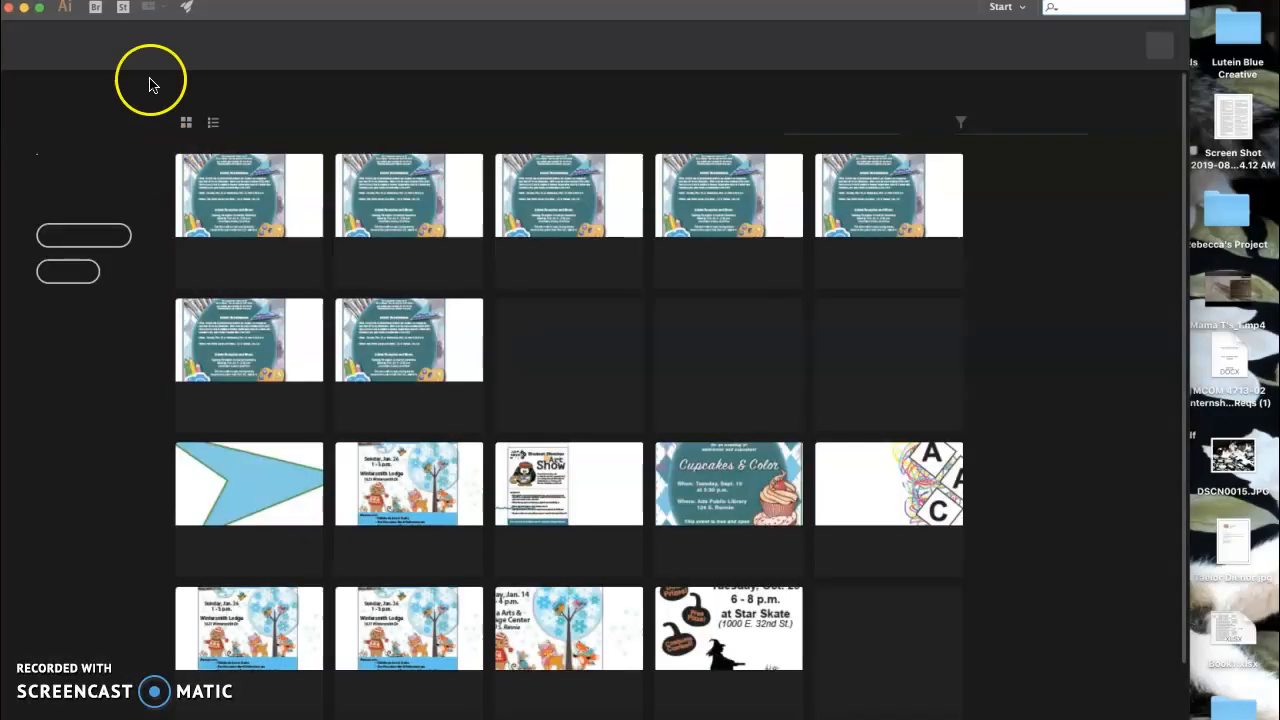
left_click(90, 238)
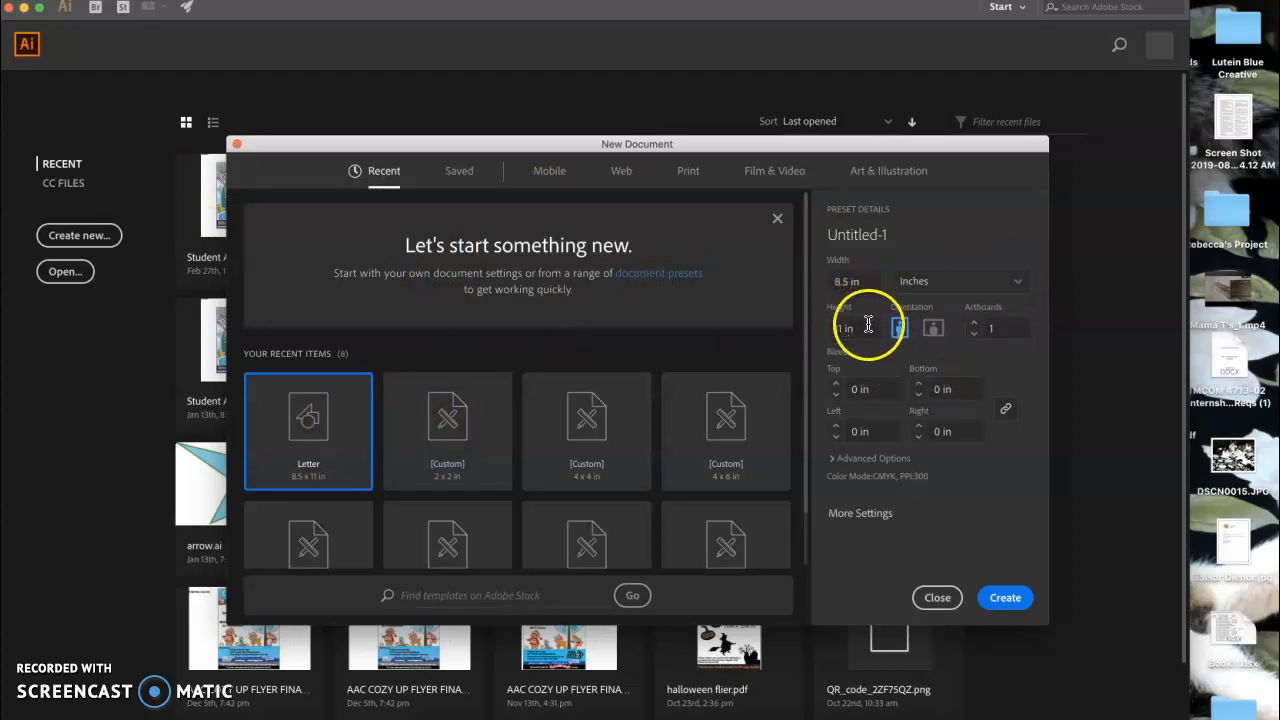
left_click(836, 384)
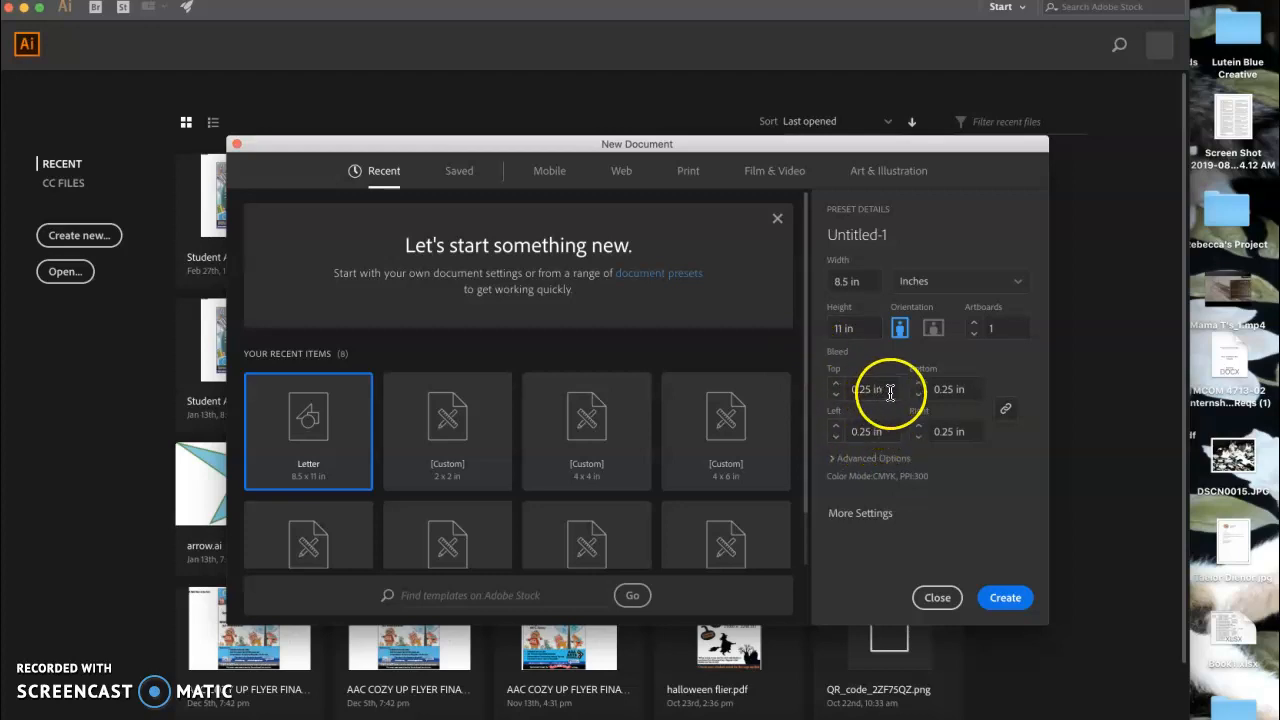
left_click(1005, 408)
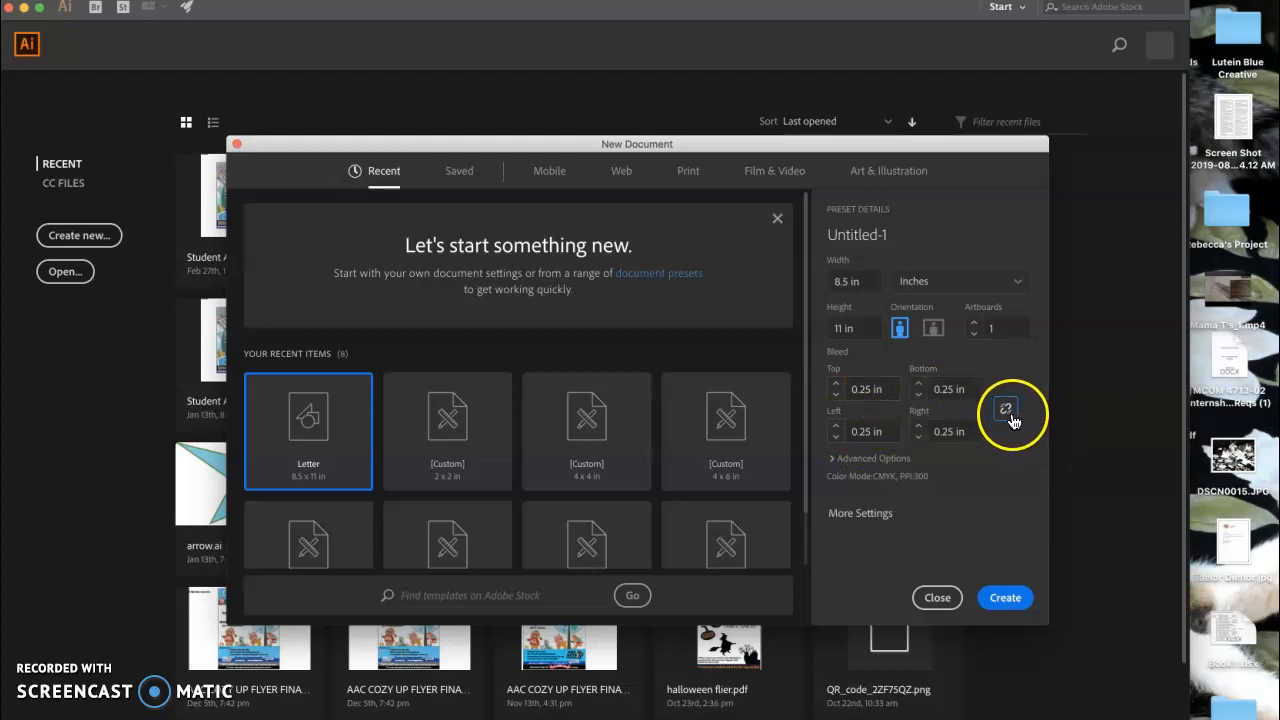
left_click(1006, 410)
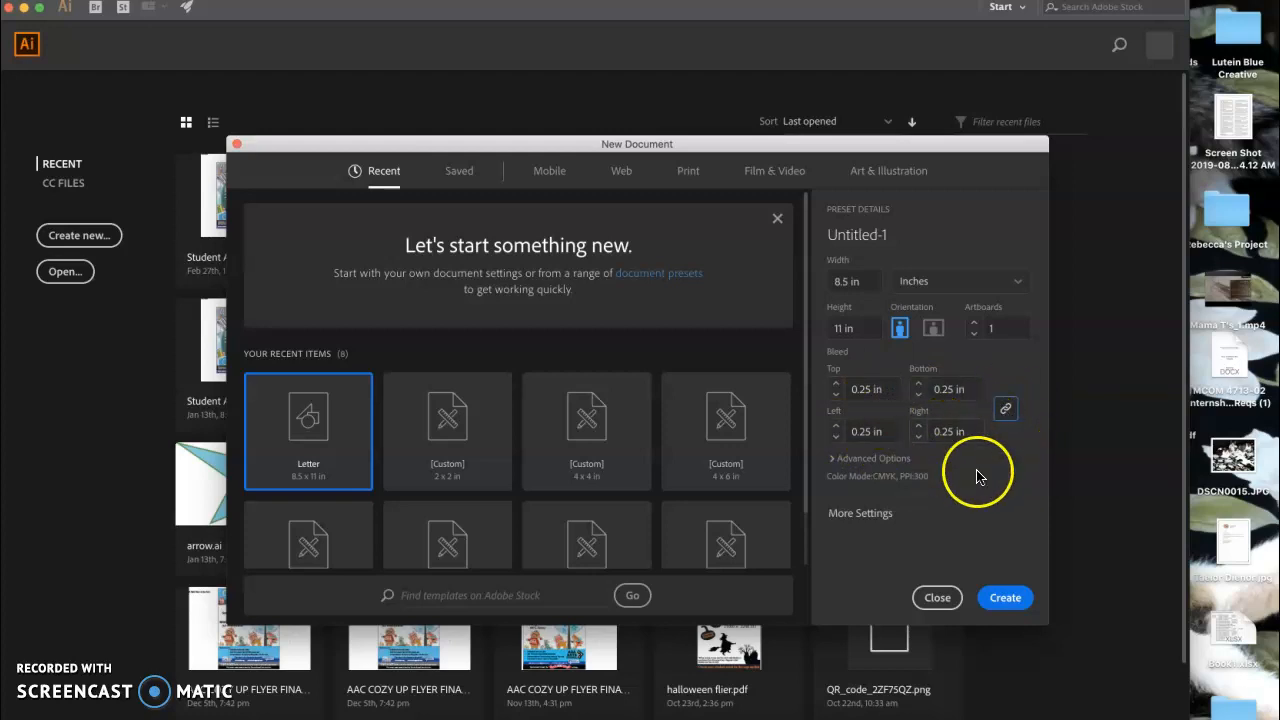
left_click(832, 458)
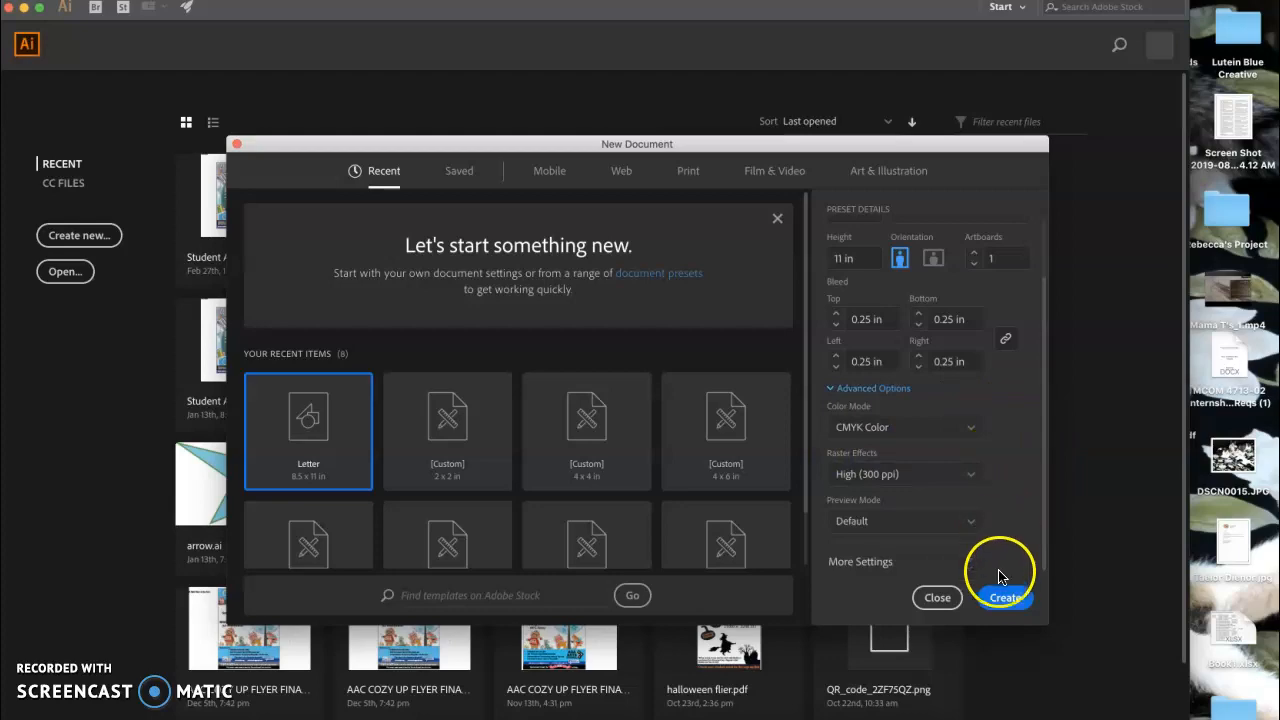
left_click(1004, 597)
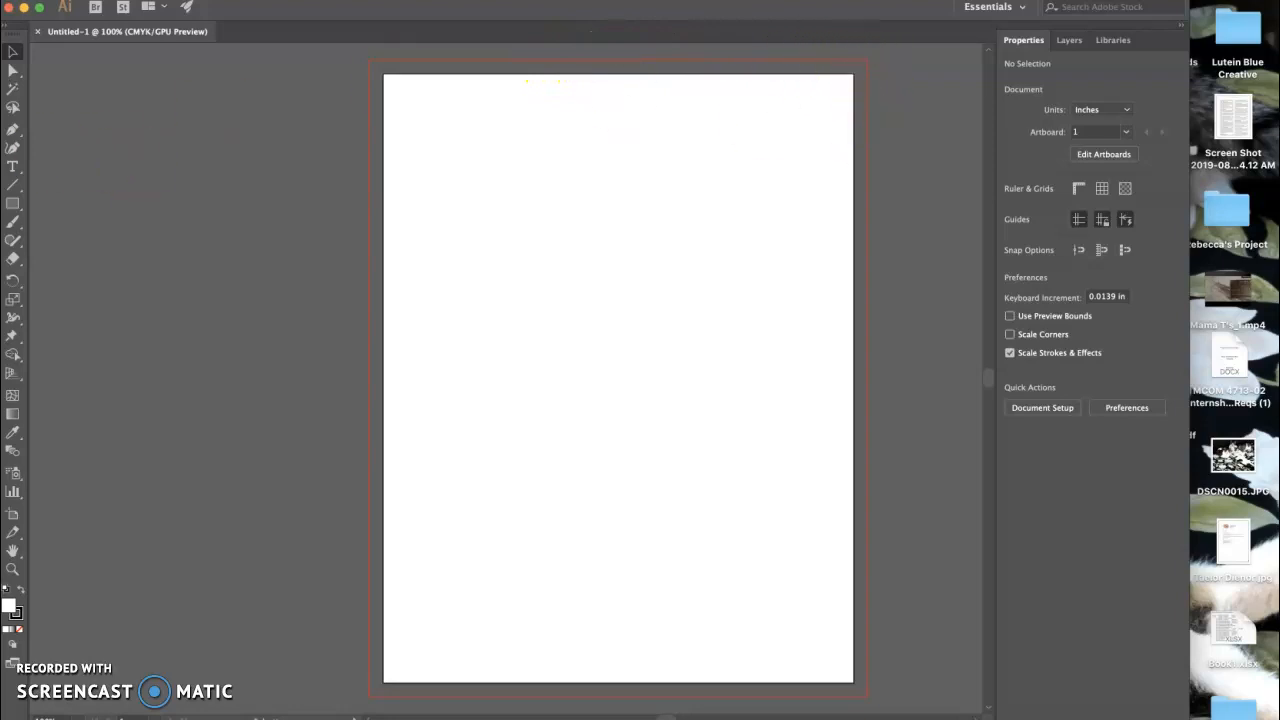
Draw a rectangle near the page's top-left and fill it dark blue.
left_click(13, 205)
mouse_move(401, 135)
left_mouse_down()
mouse_move(518, 335)
mouse_move(544, 349)
left_mouse_up()
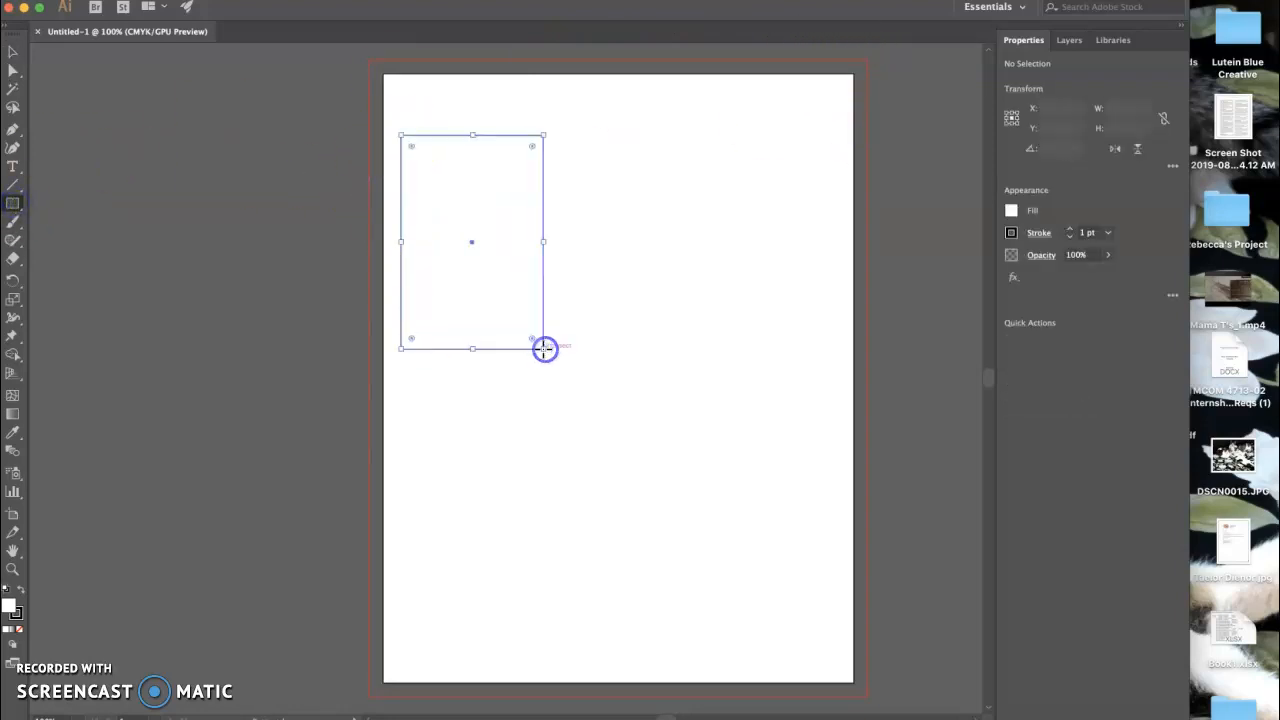
left_click(1011, 211)
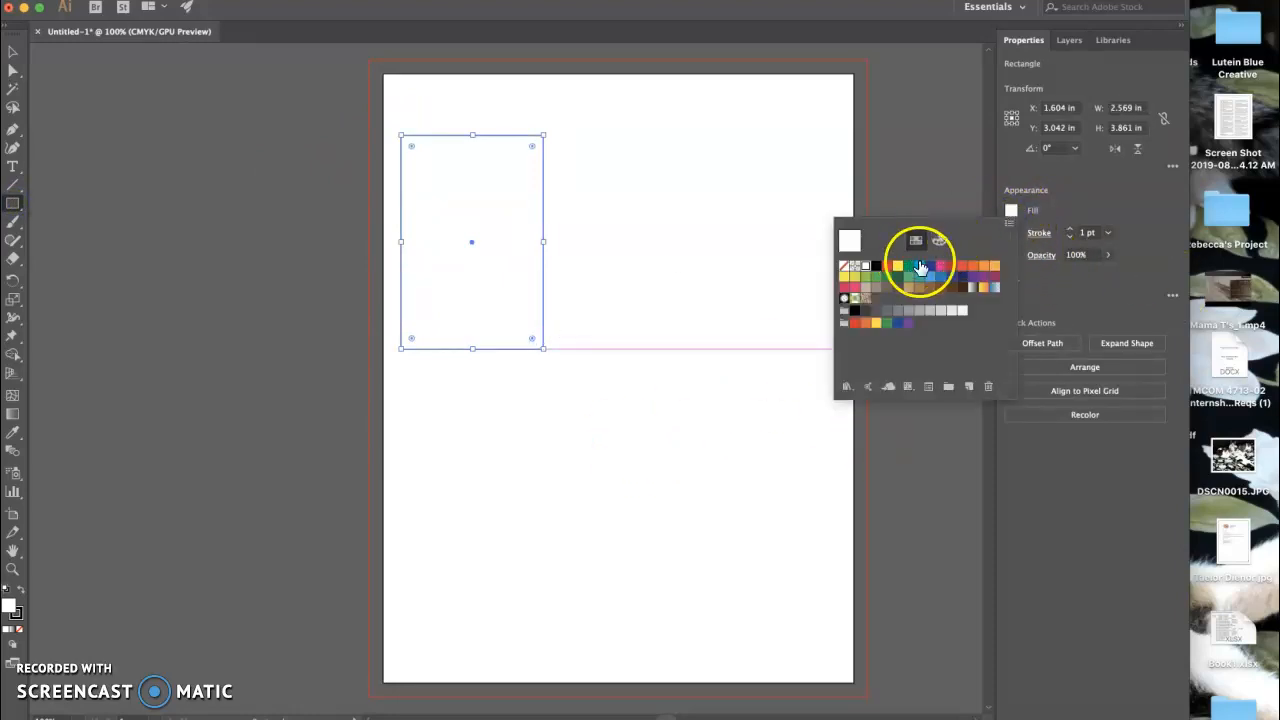
left_click(929, 267)
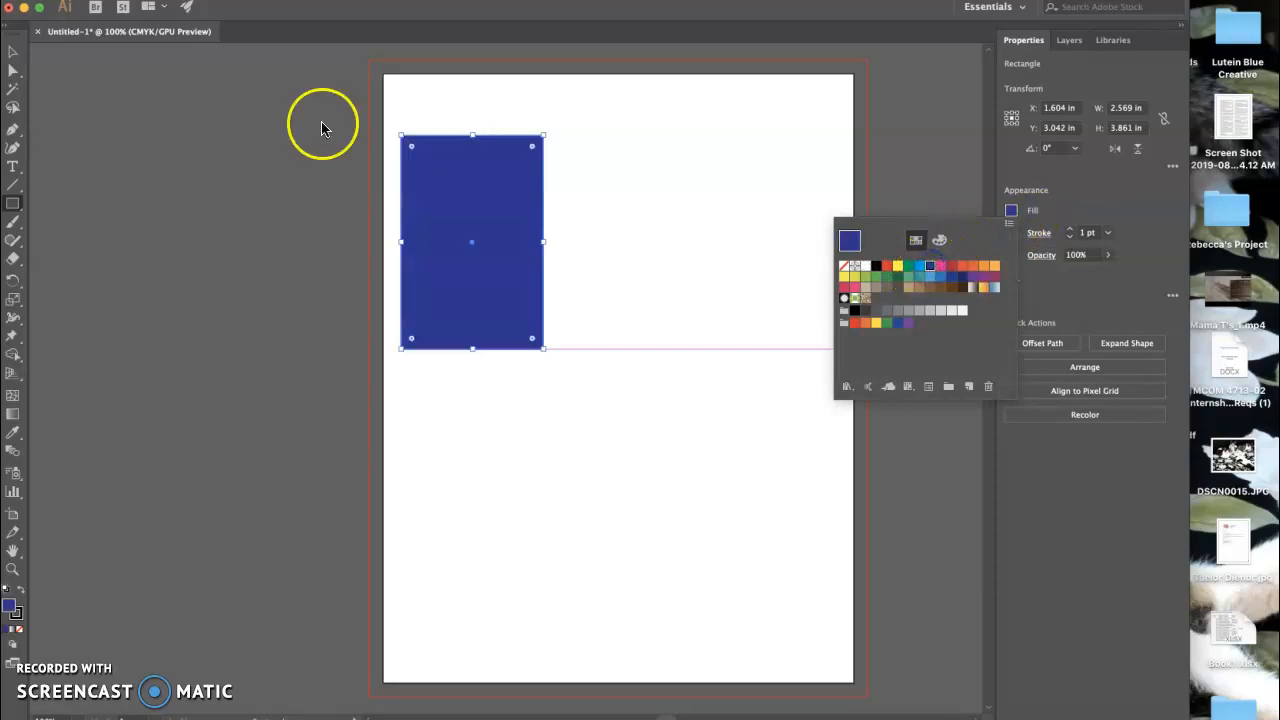
left_click(155, 194)
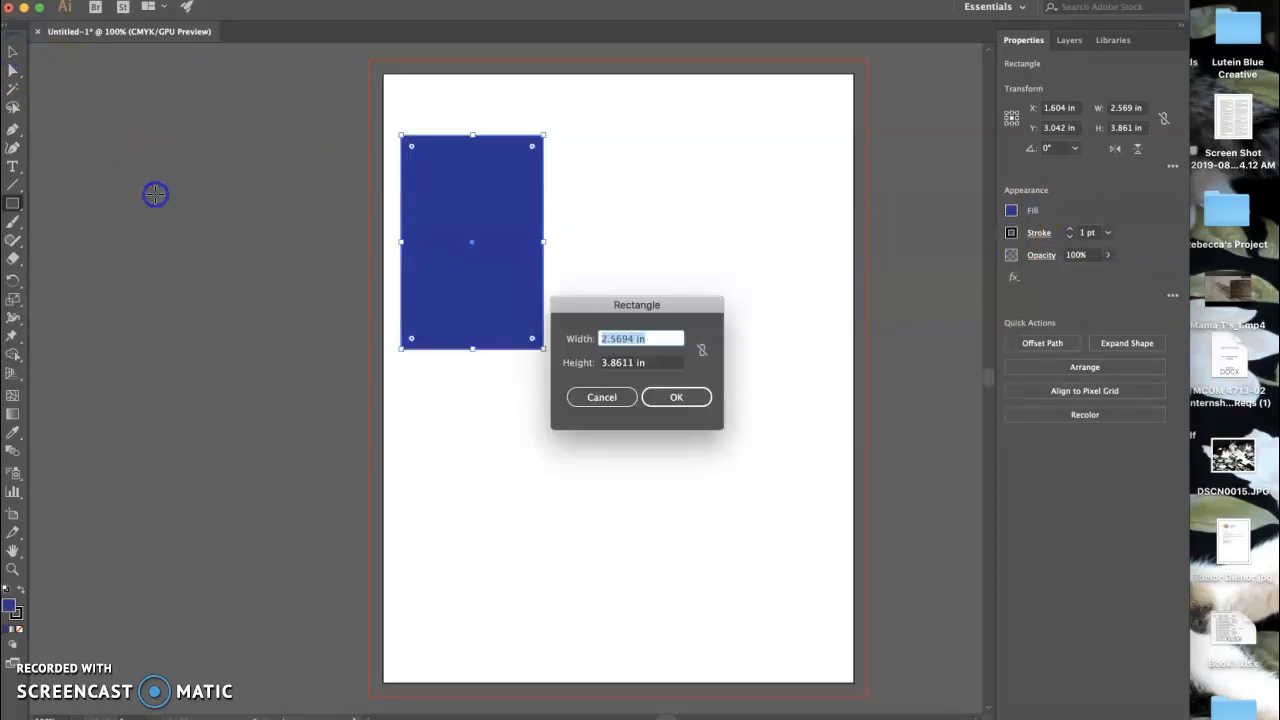
left_click(612, 397)
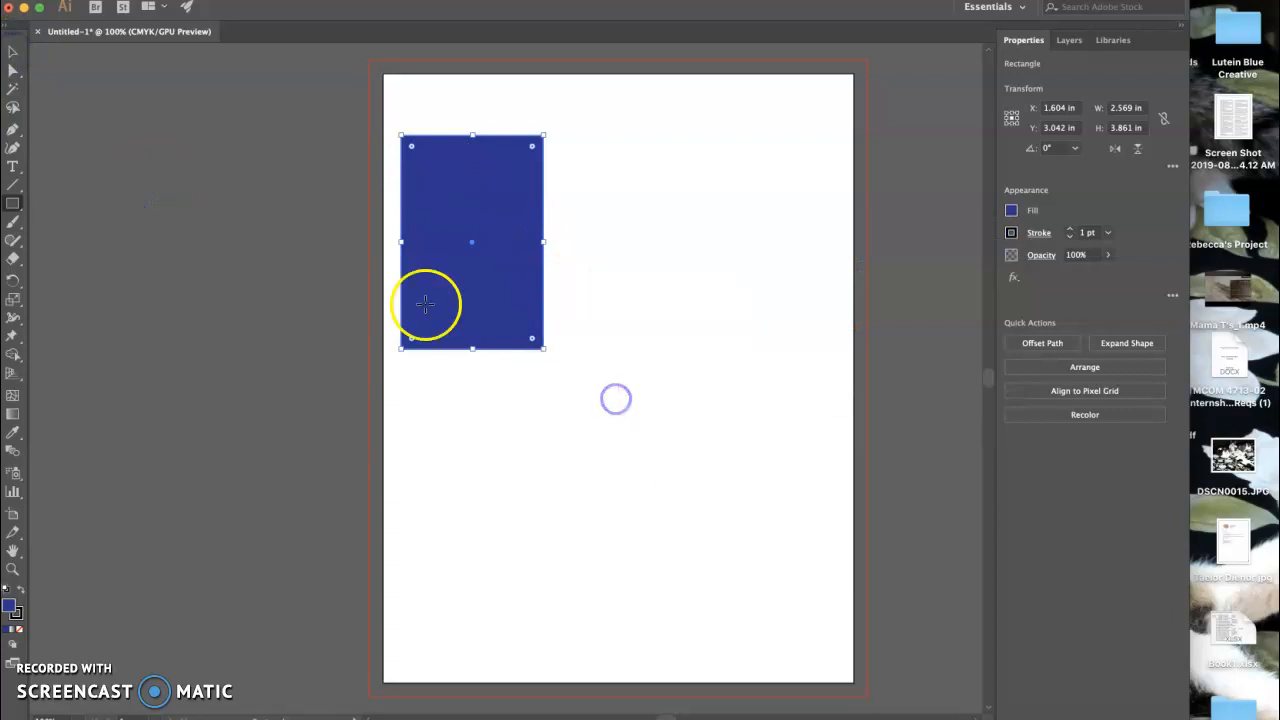
Move the blue rectangle flush into the artboard's top-left corner and deselect it.
left_click(12, 51)
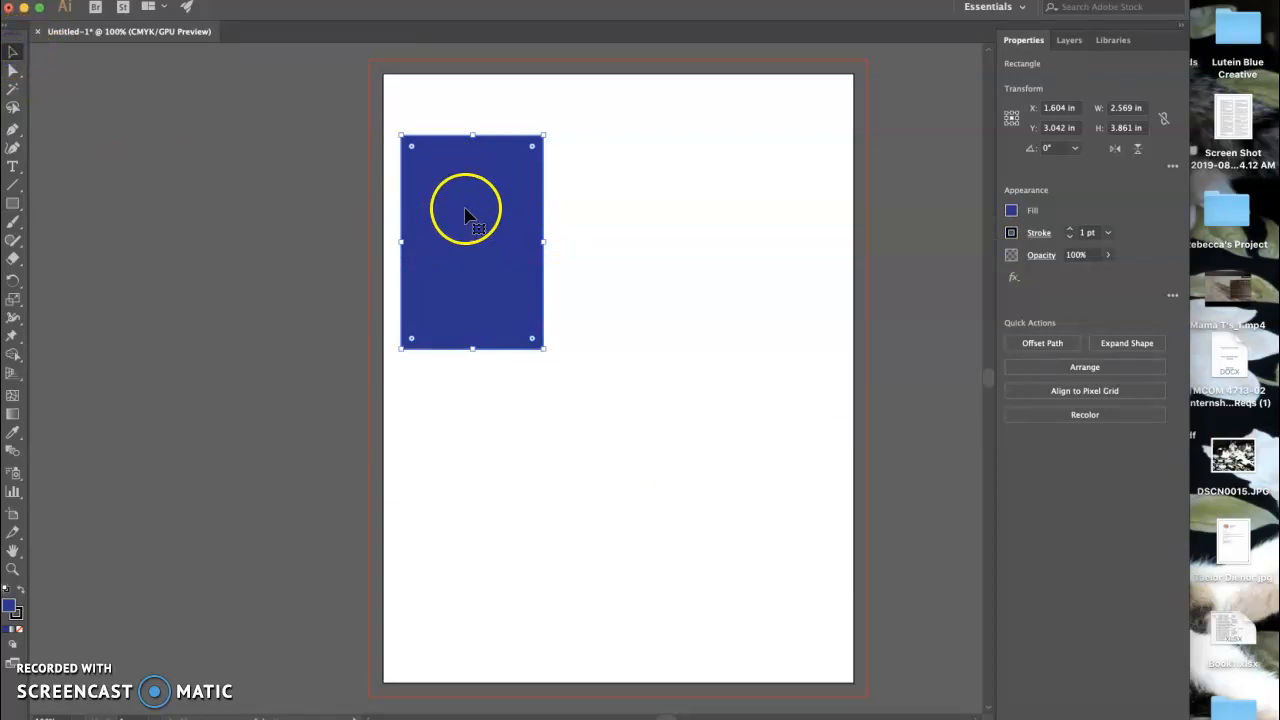
left_click_drag(492, 211, 474, 151)
left_click(270, 266)
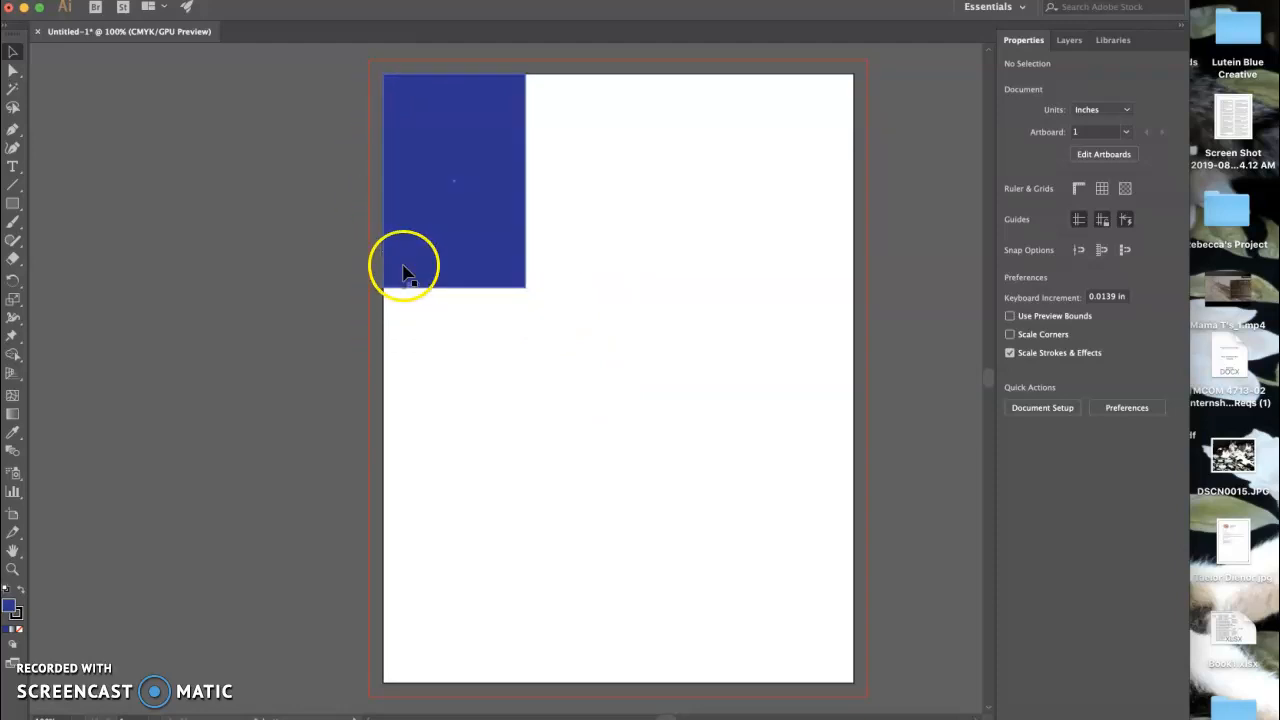
Stretch the bar to the full 11.5 in bleed height and draw a bottom-right ellipse.
left_click_drag(512, 271, 442, 696)
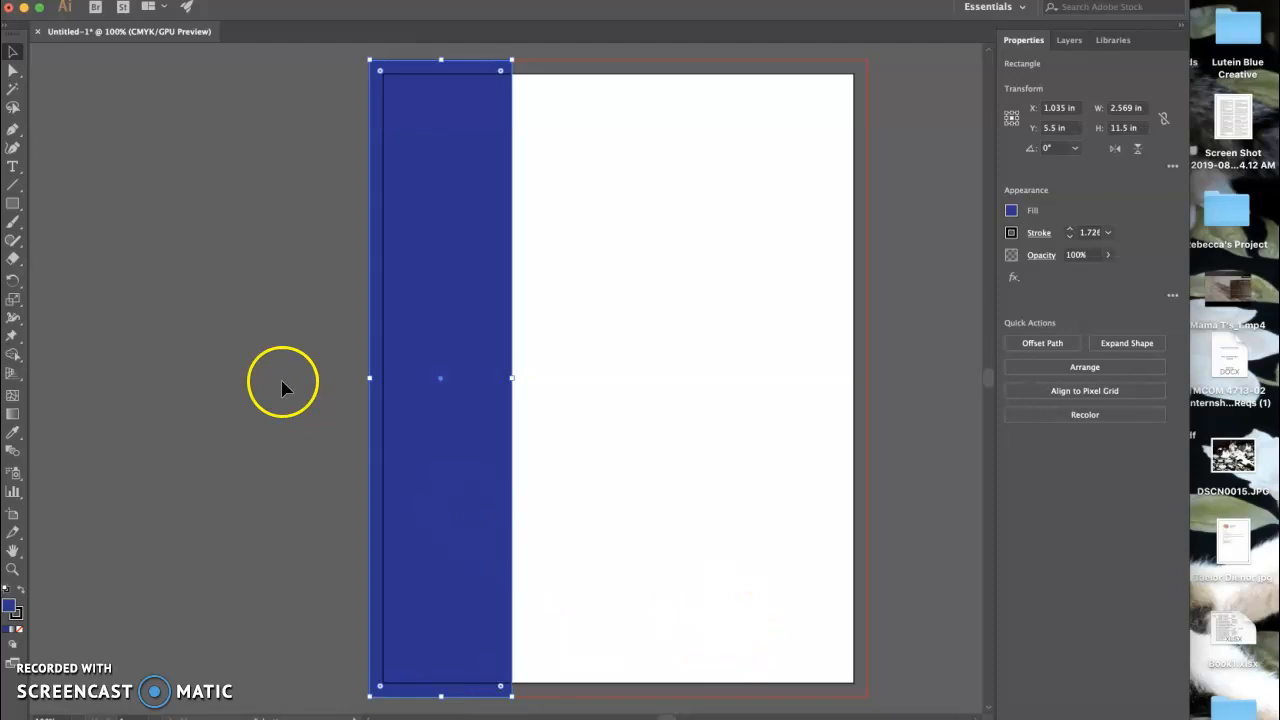
left_click_drag(12, 203, 74, 240)
left_click_drag(734, 606, 826, 667)
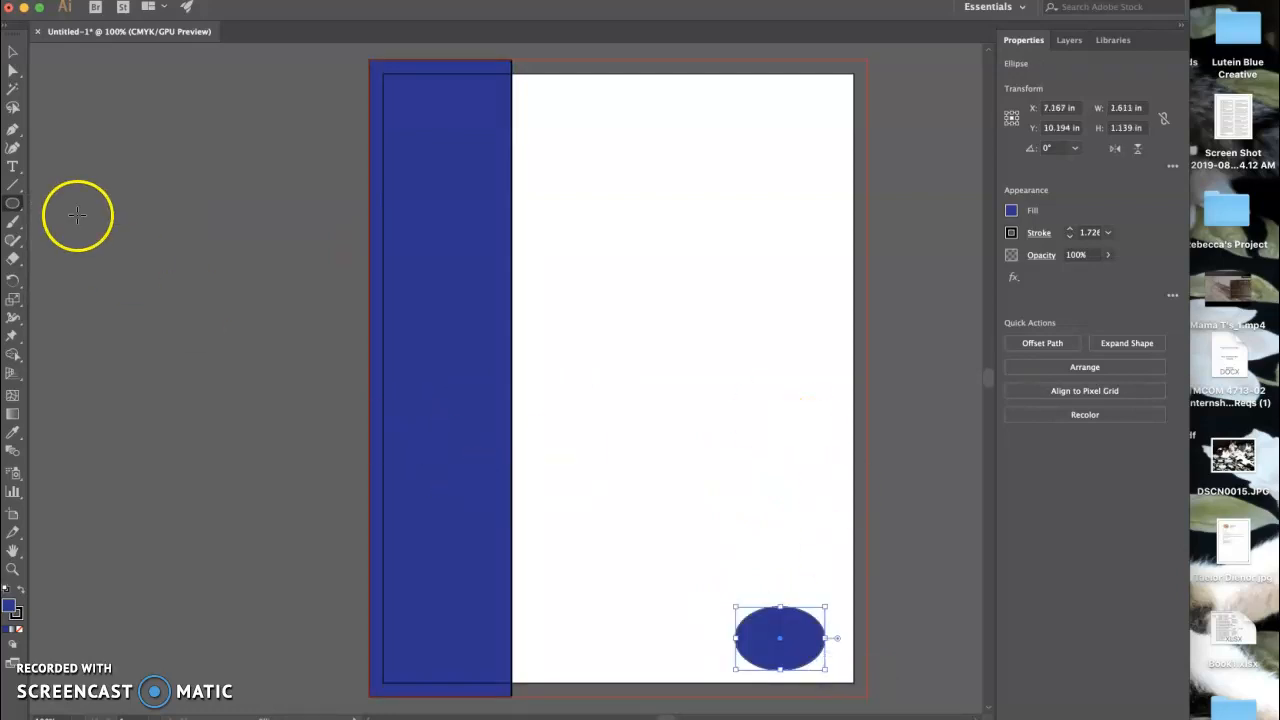
Nudge the ellipse to sit just inside the page's bottom-right corner, then deselect it.
left_click(13, 51)
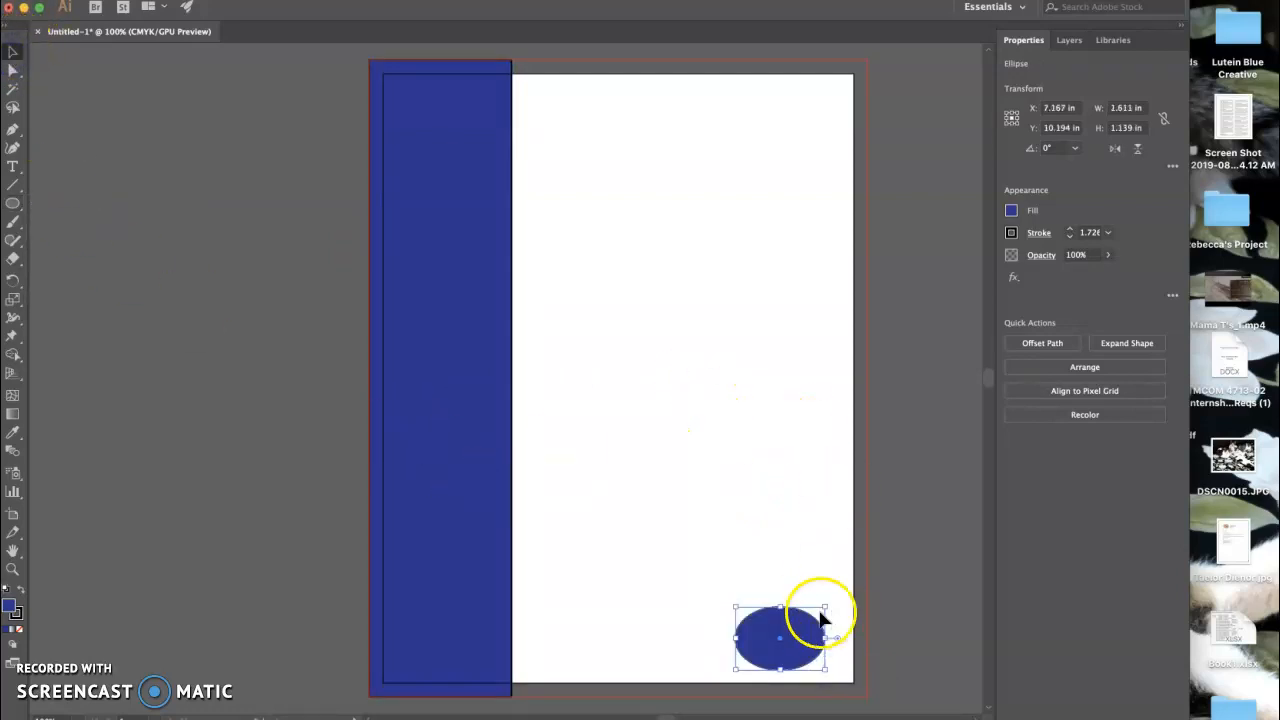
left_click_drag(810, 629, 824, 641)
left_click_drag(831, 642, 861, 666)
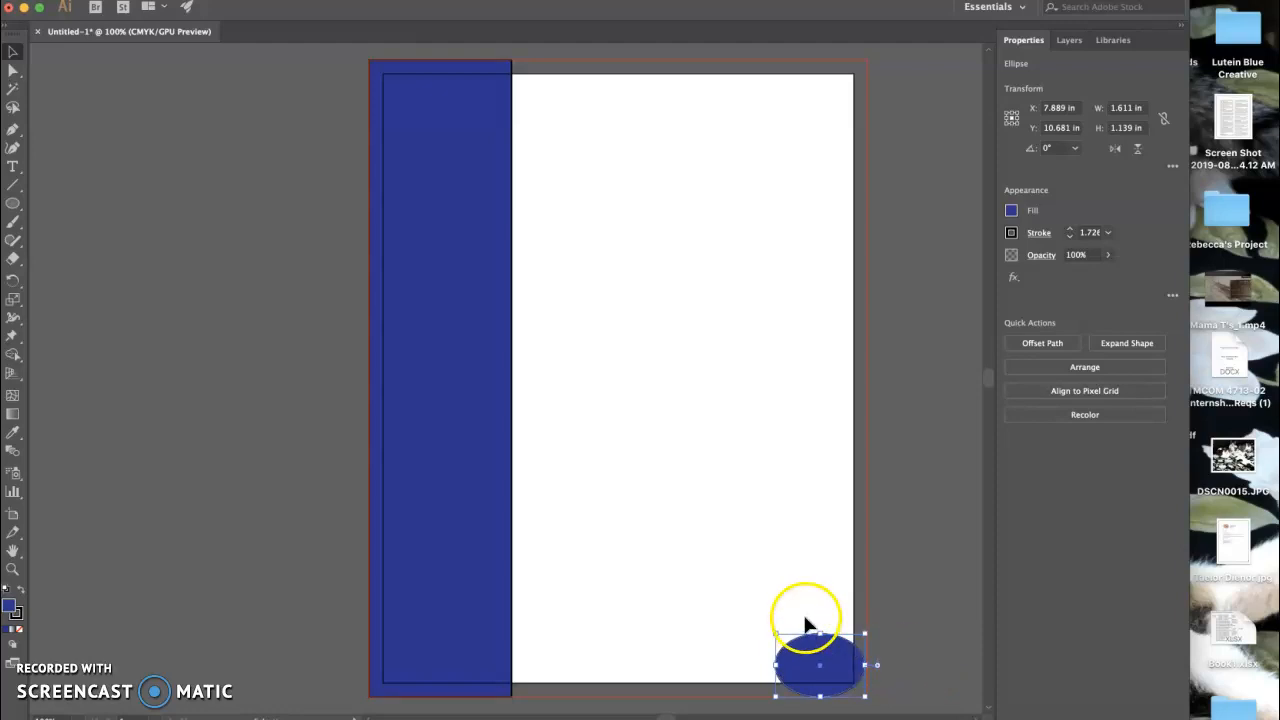
left_click_drag(842, 656, 821, 628)
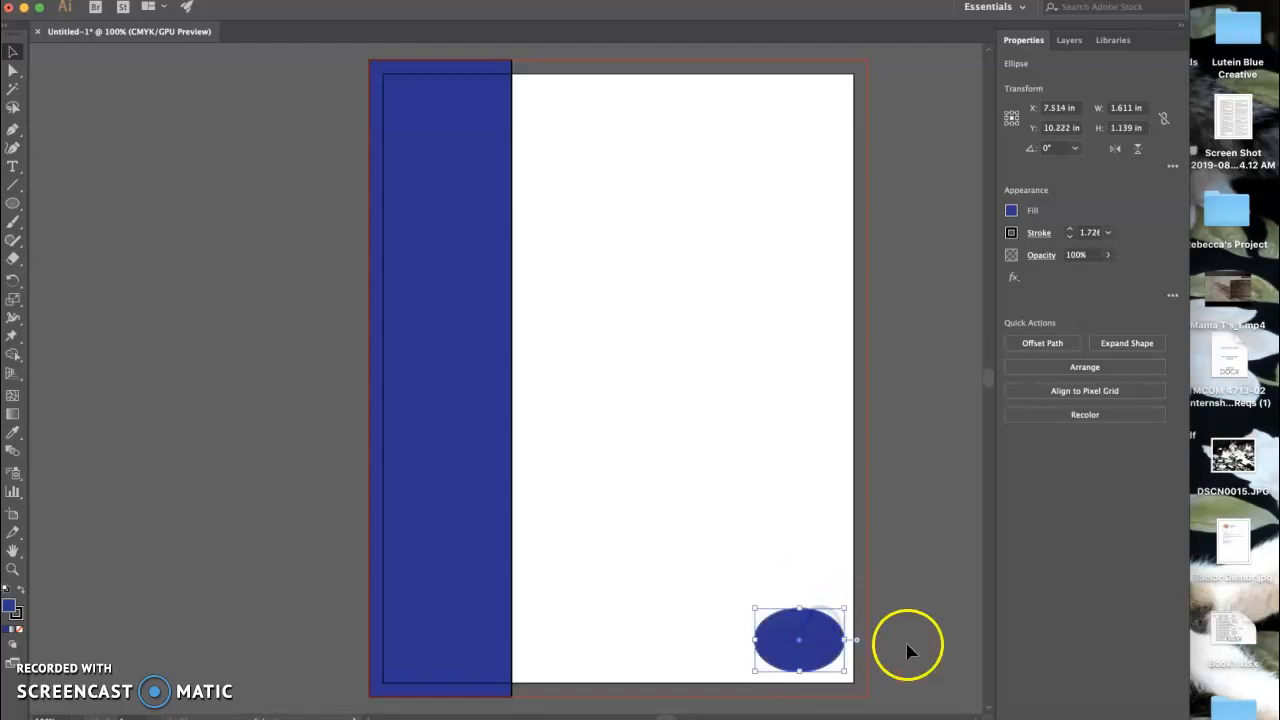
left_click(924, 660)
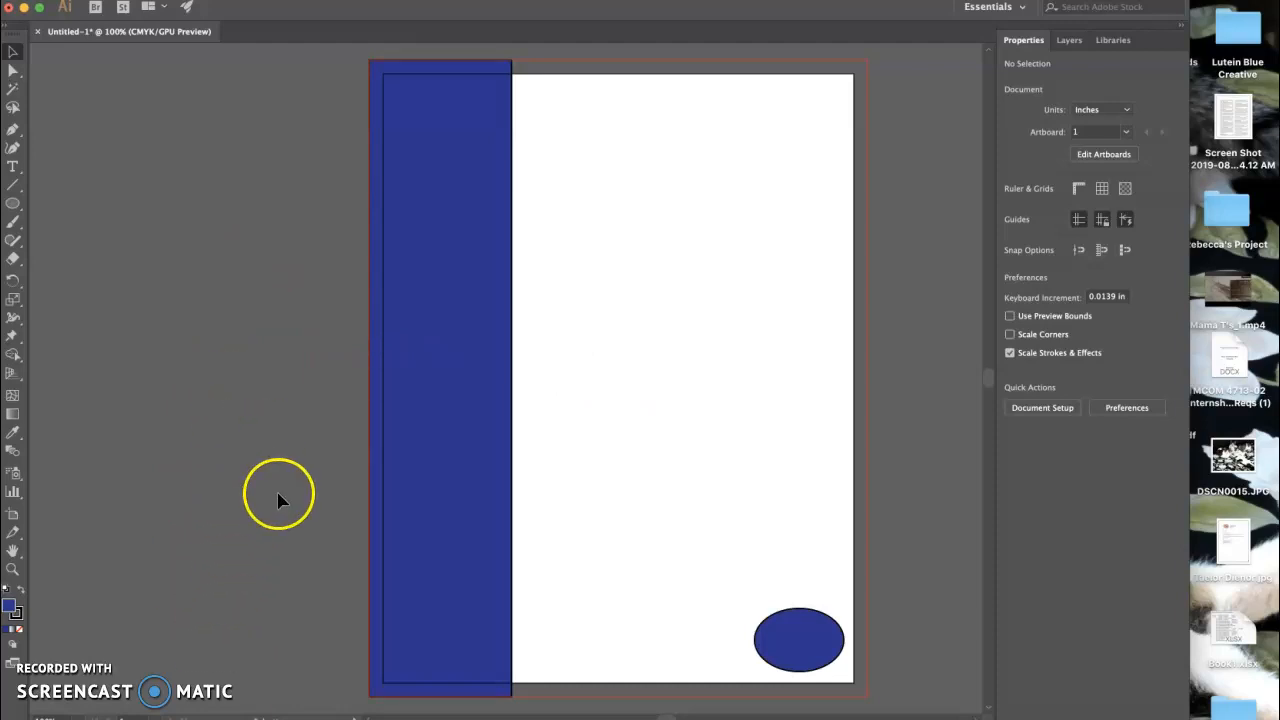
Cancel the Save for Web (Legacy) export unsaved and switch to Chrome's Blackboard assignments page.
left_click(124, 0)
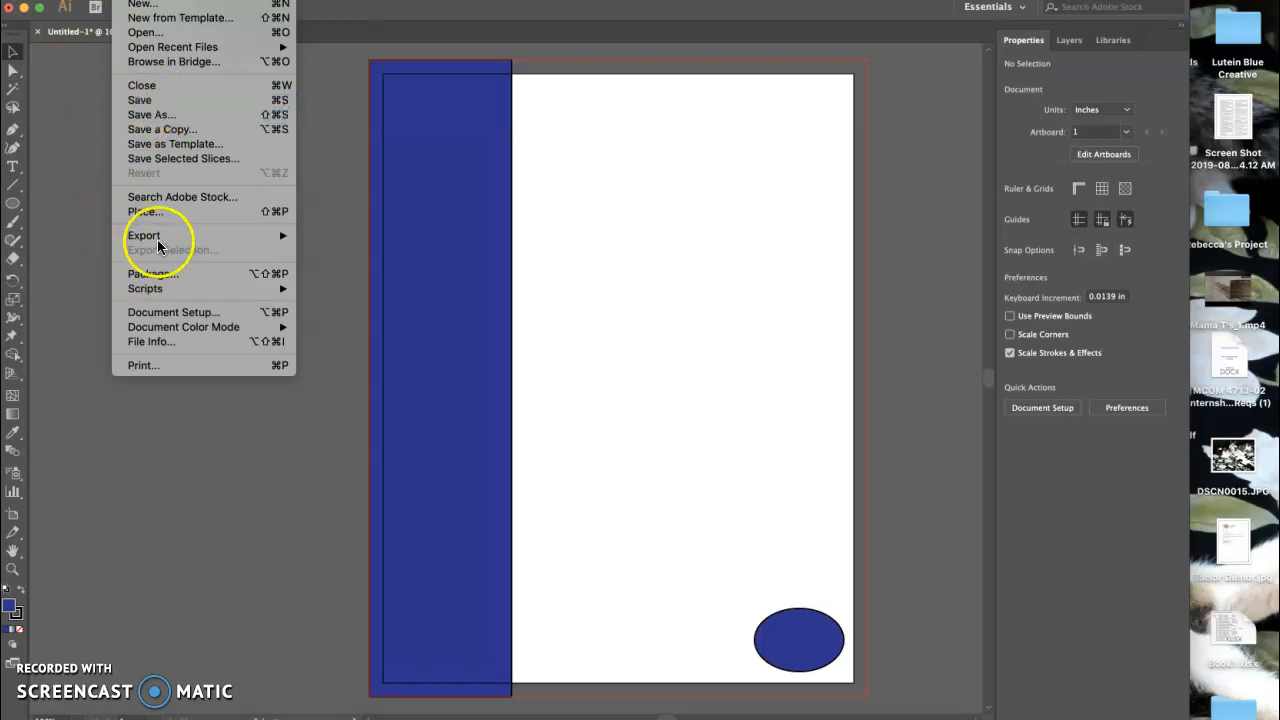
mouse_move(158, 241)
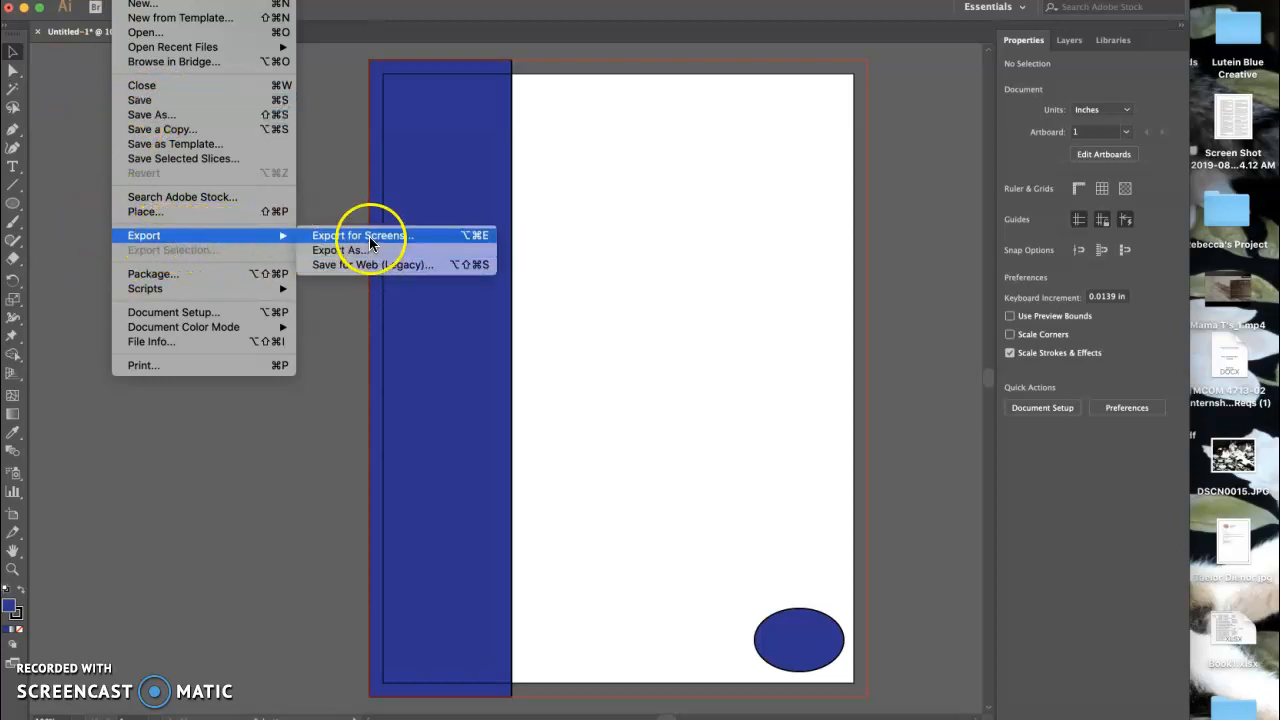
left_click(366, 264)
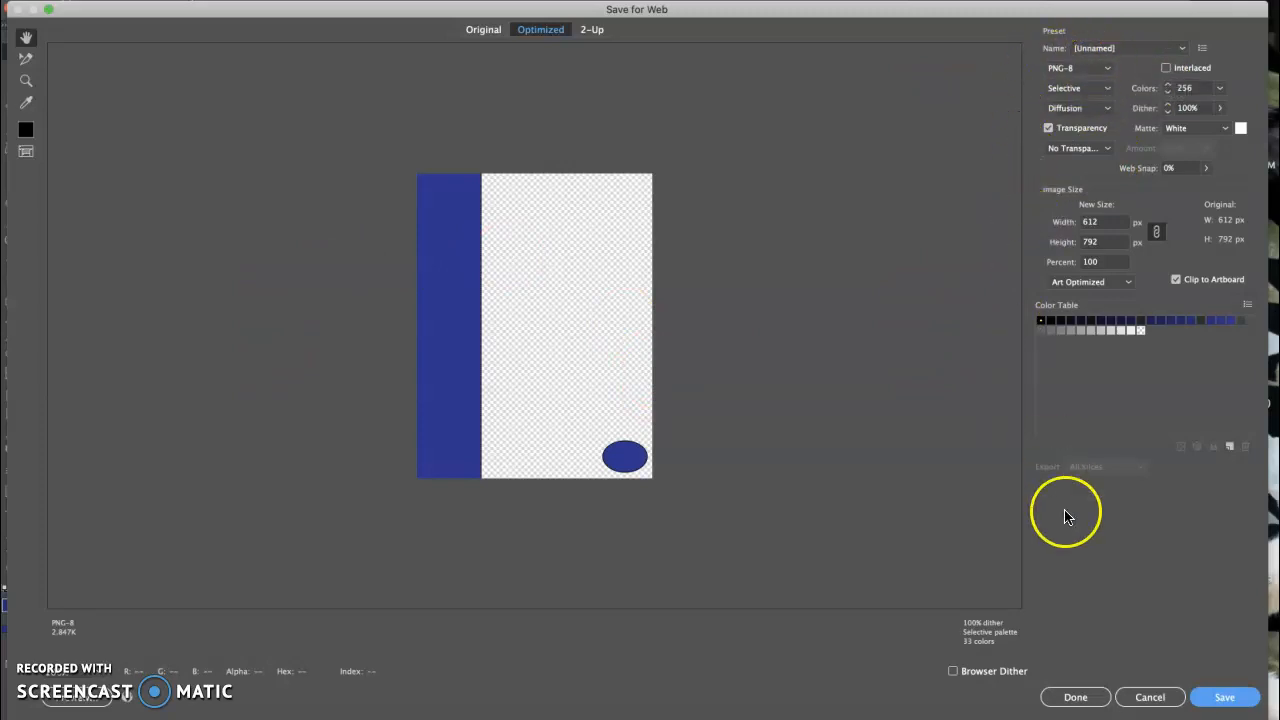
left_click(1227, 699)
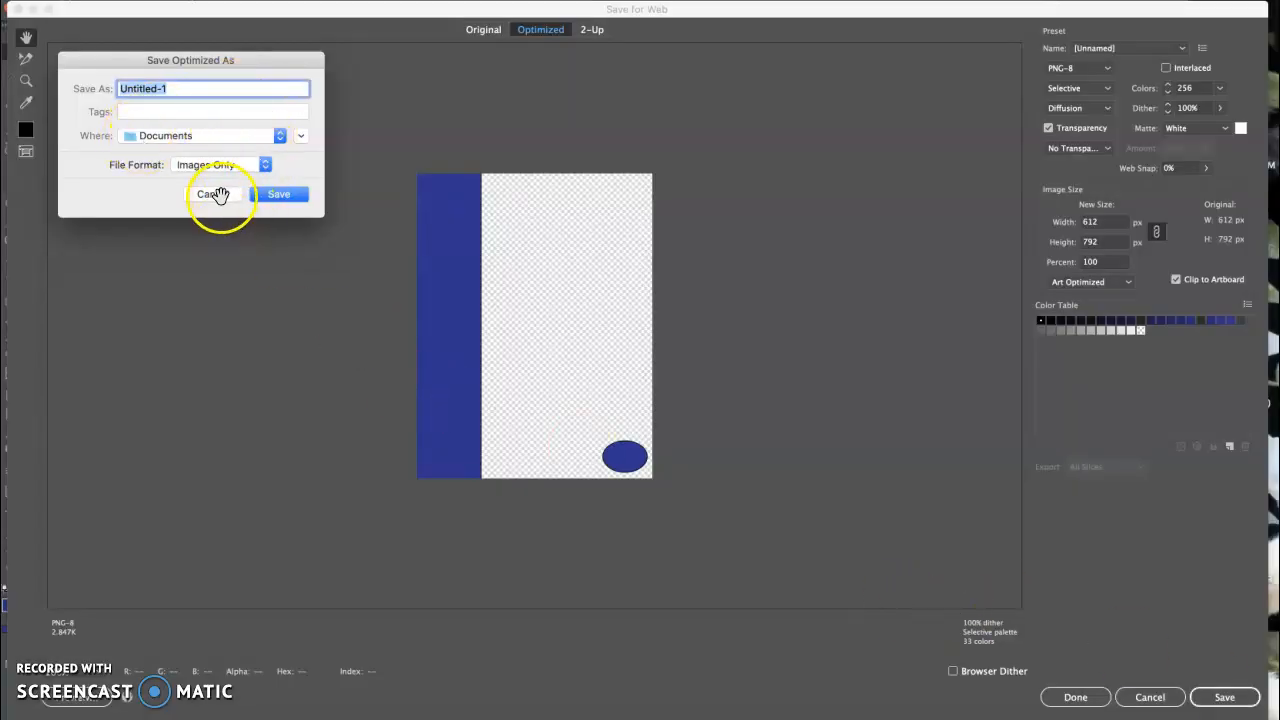
left_click(229, 193)
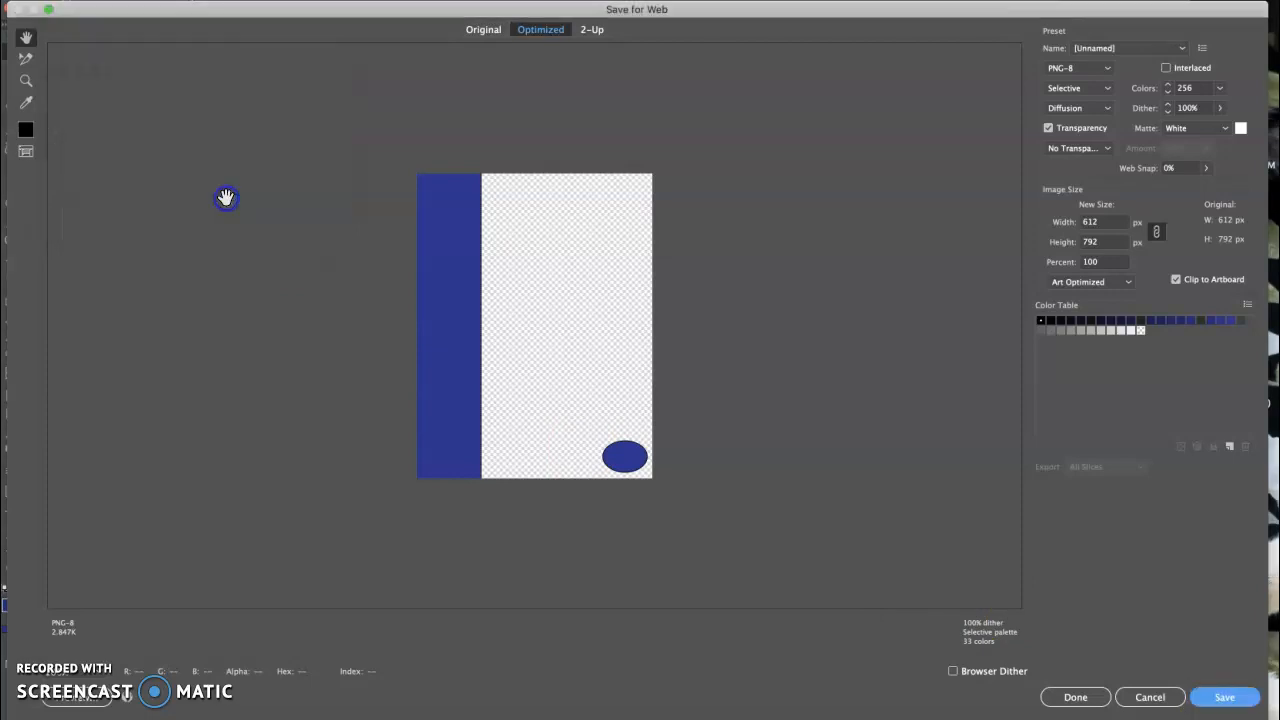
left_click(1142, 695)
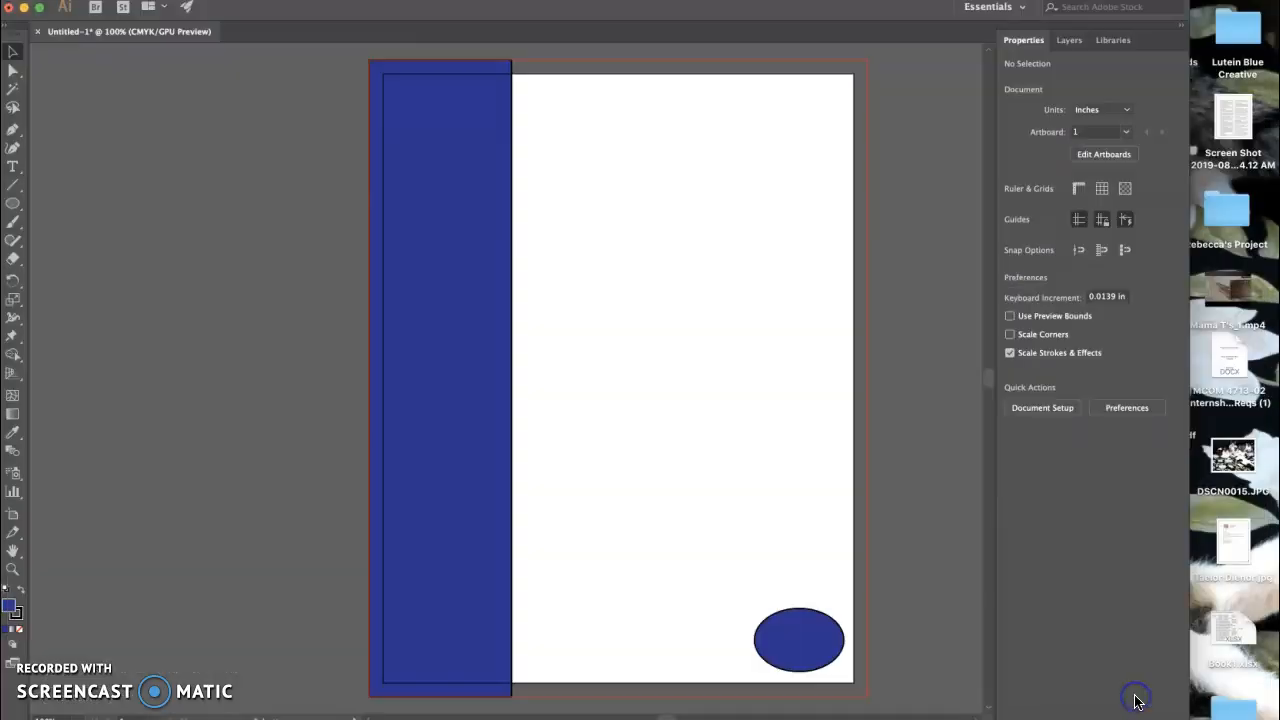
left_click(215, 713)
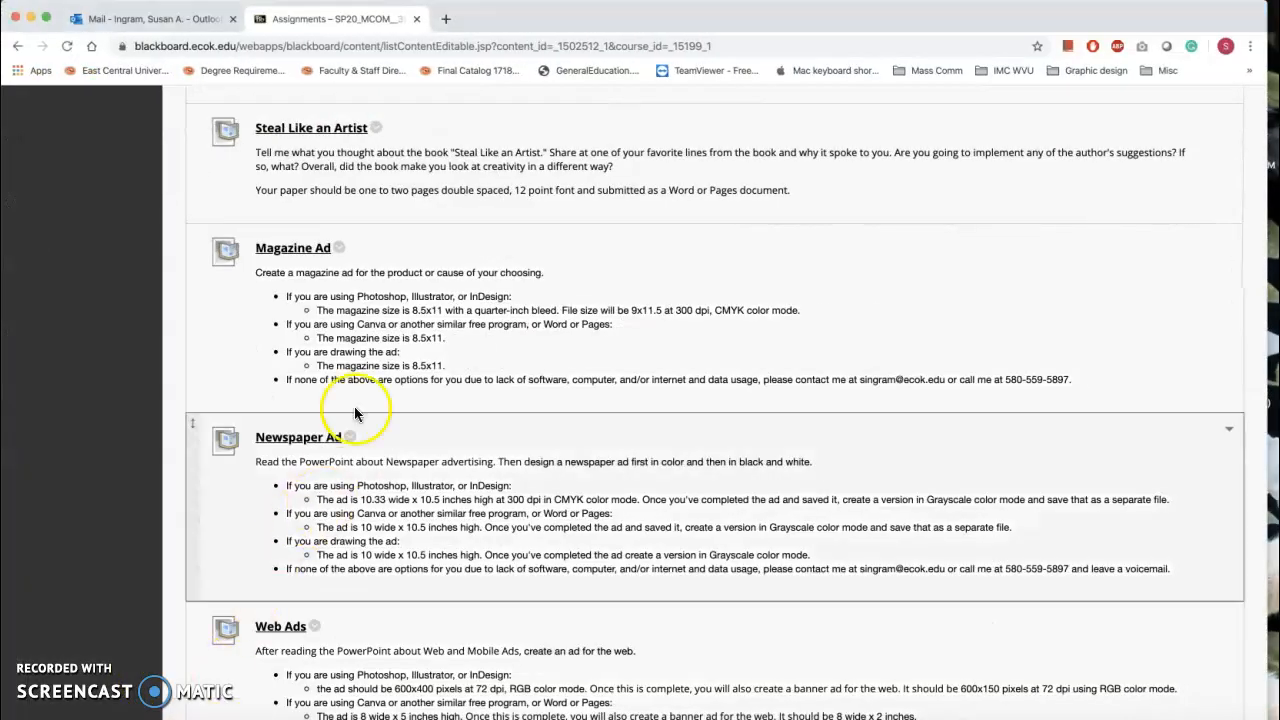